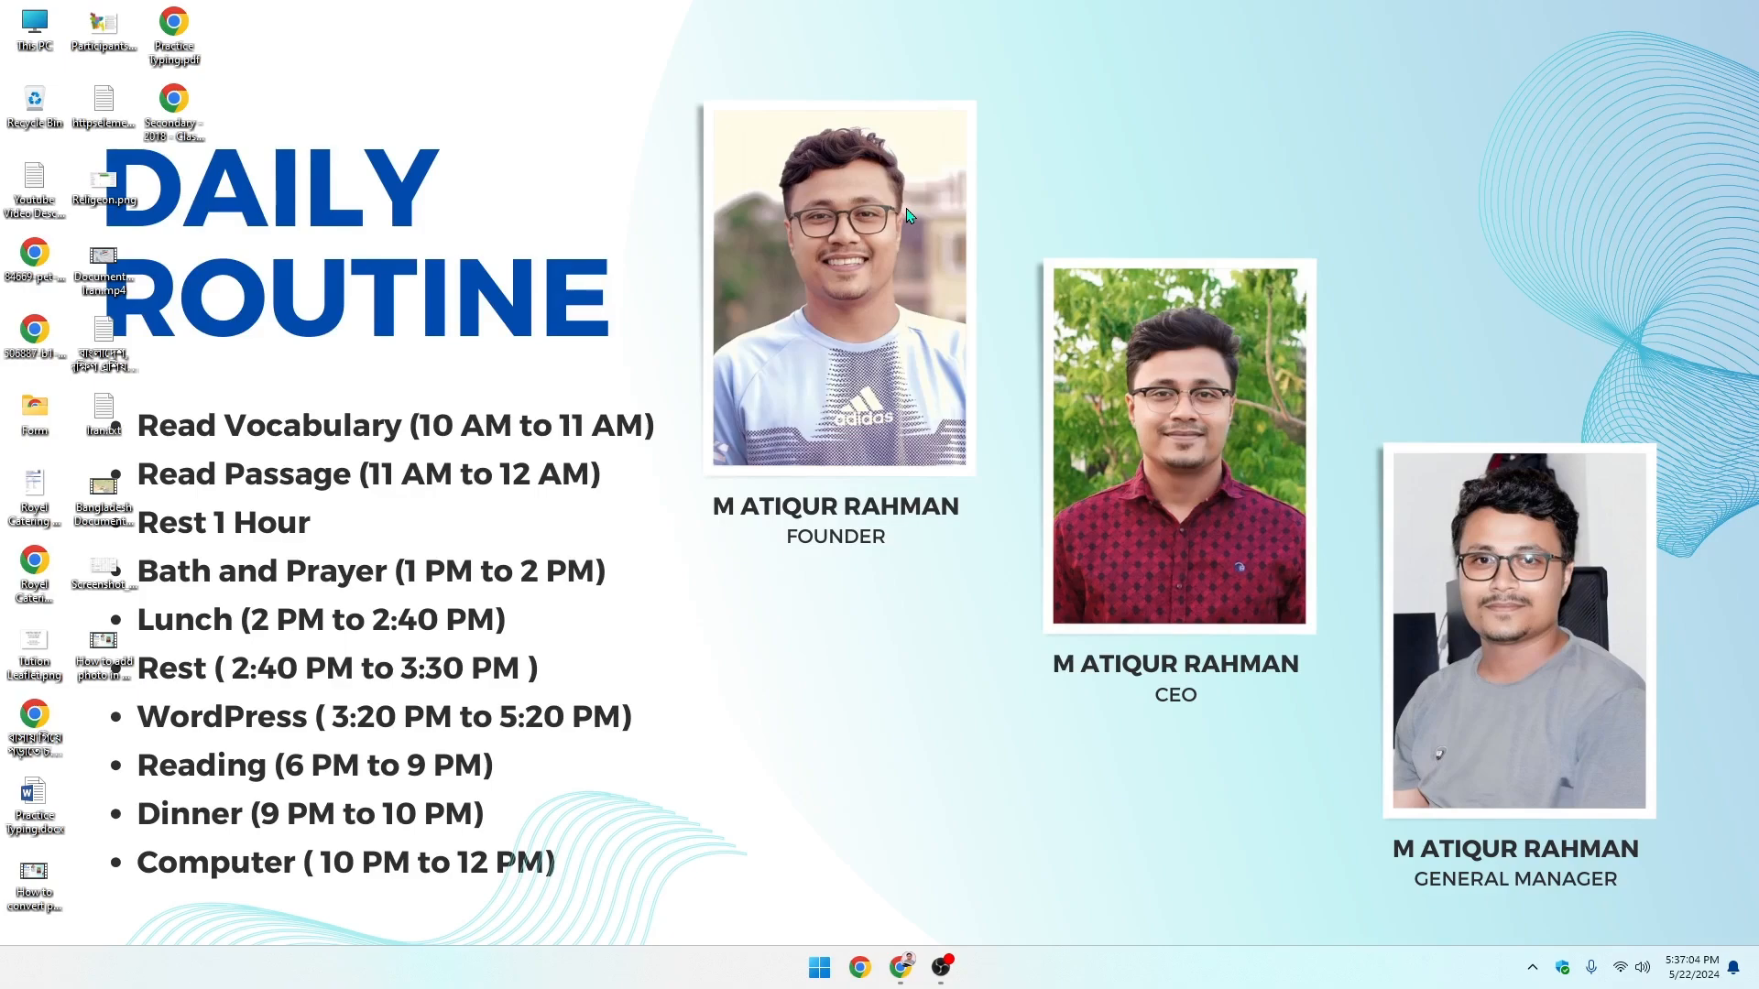
- Refresh the Windows desktop several times from its context menu
right_click(766, 207)
left_click(831, 282)
right_click(770, 198)
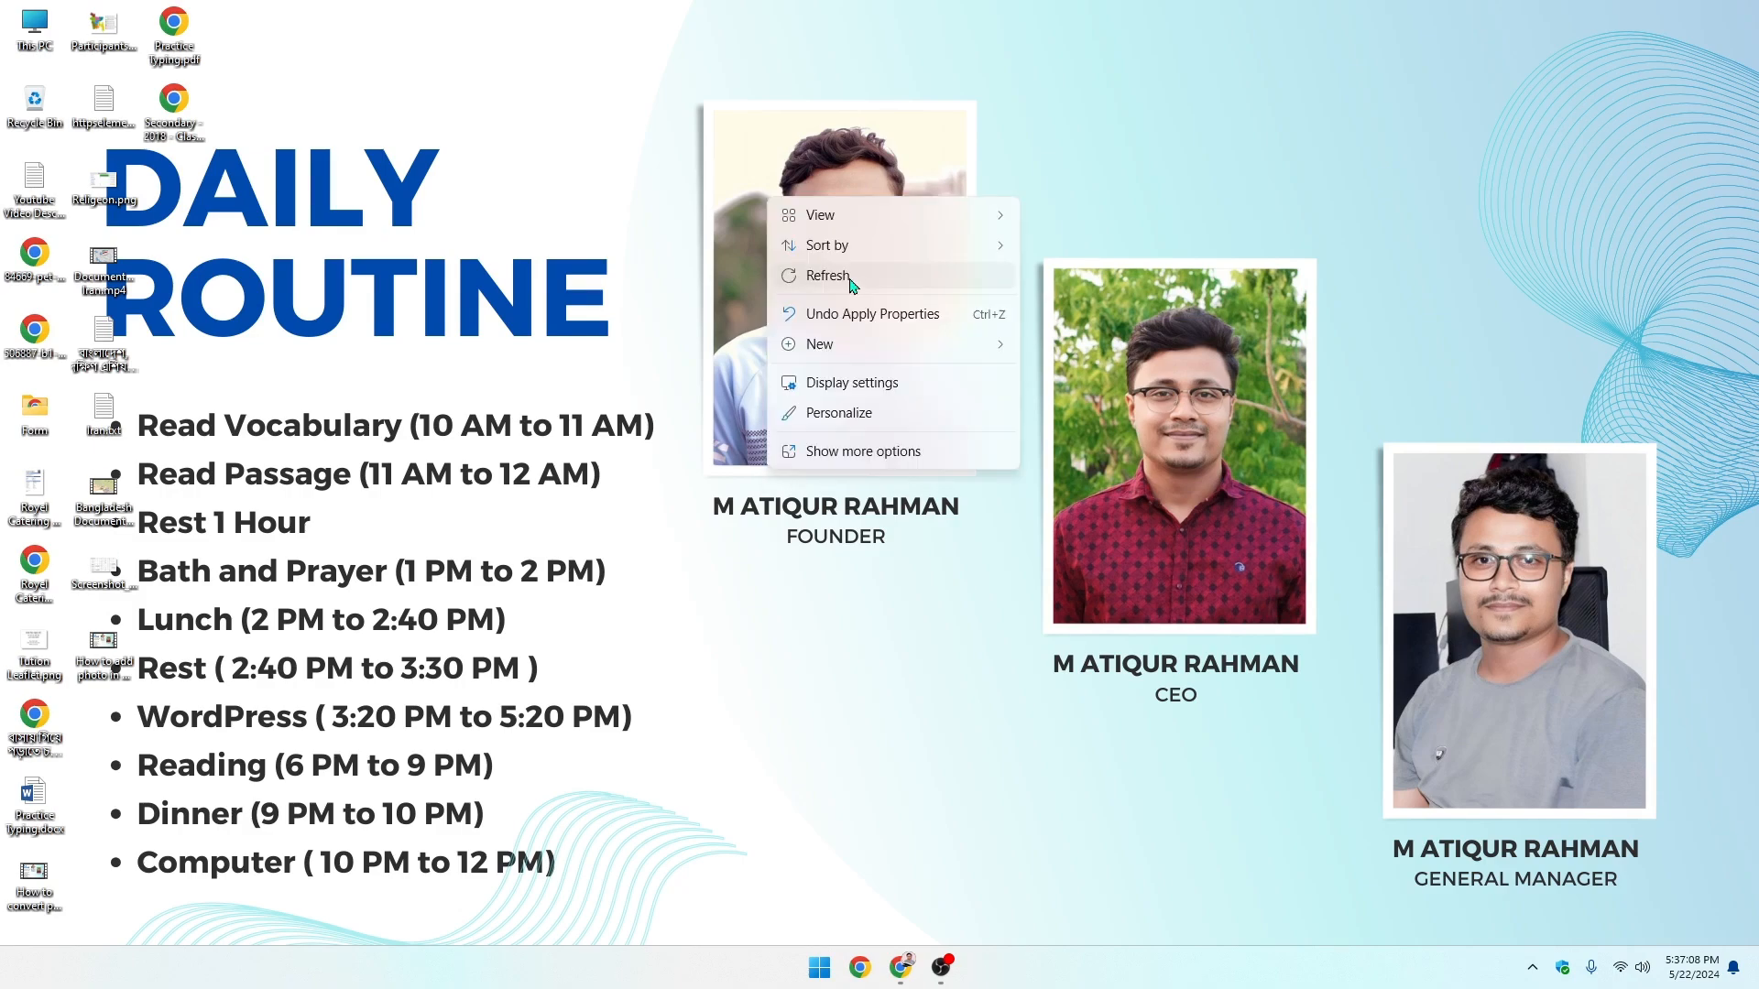
left_click(832, 274)
right_click(777, 196)
left_click(830, 275)
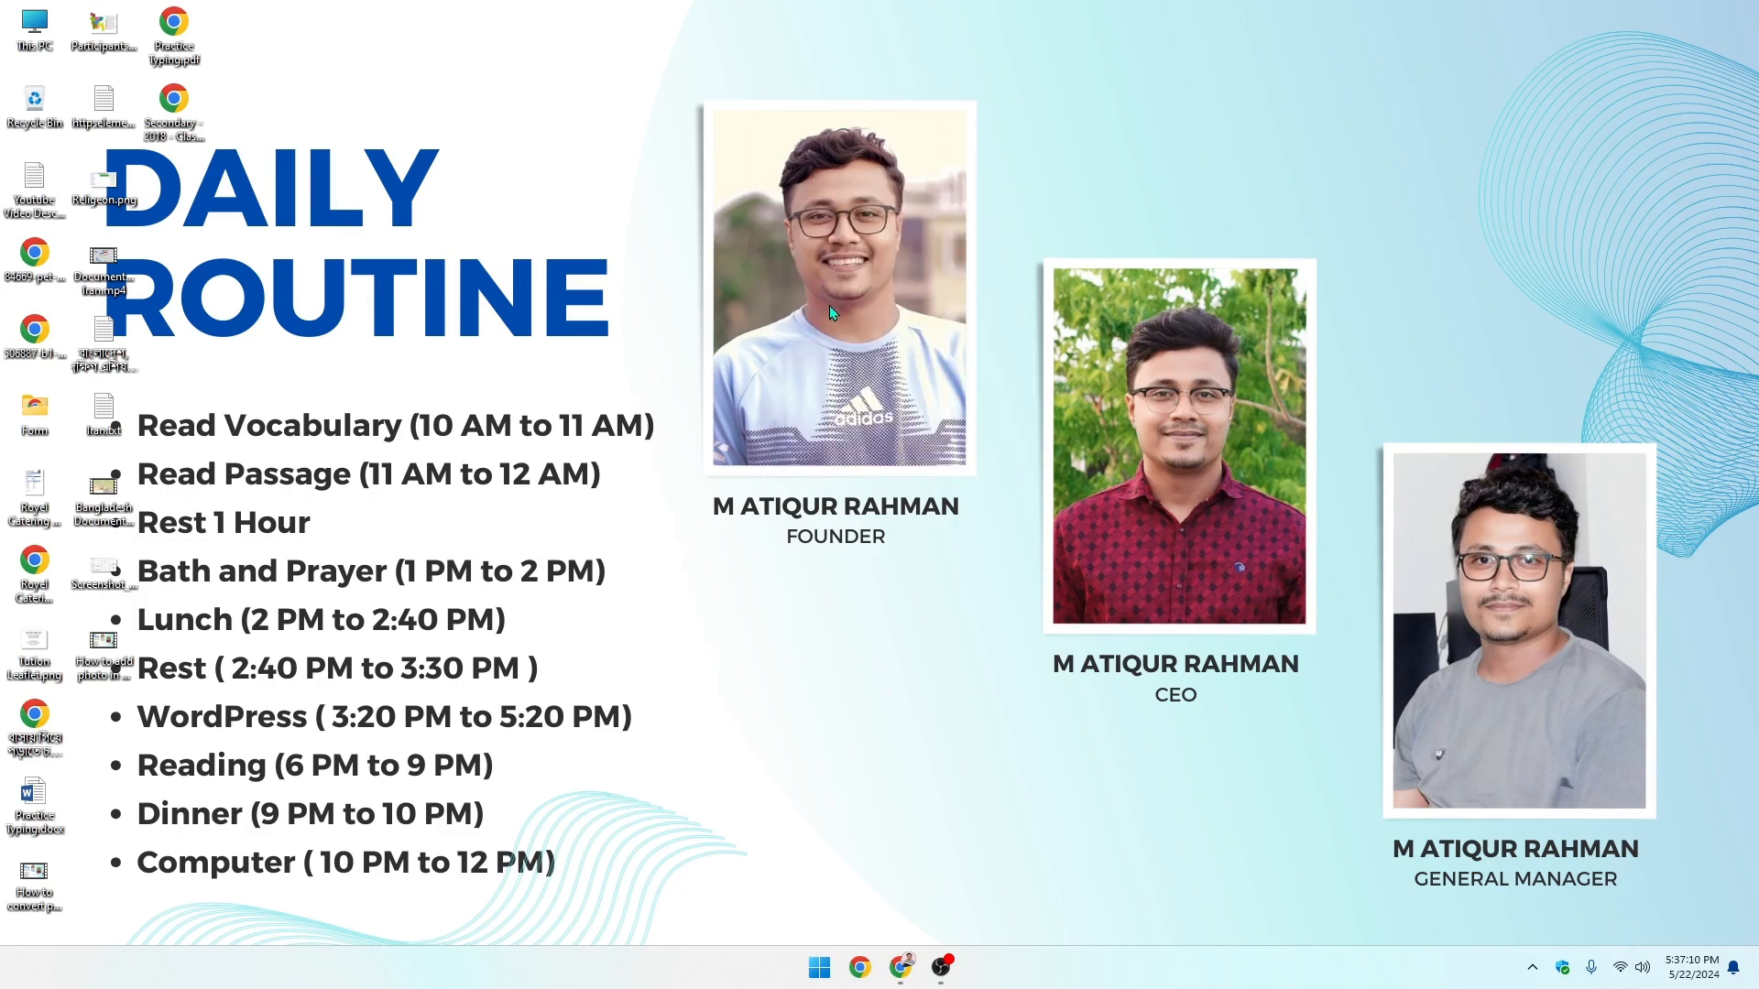
right_click(967, 423)
left_click(1023, 500)
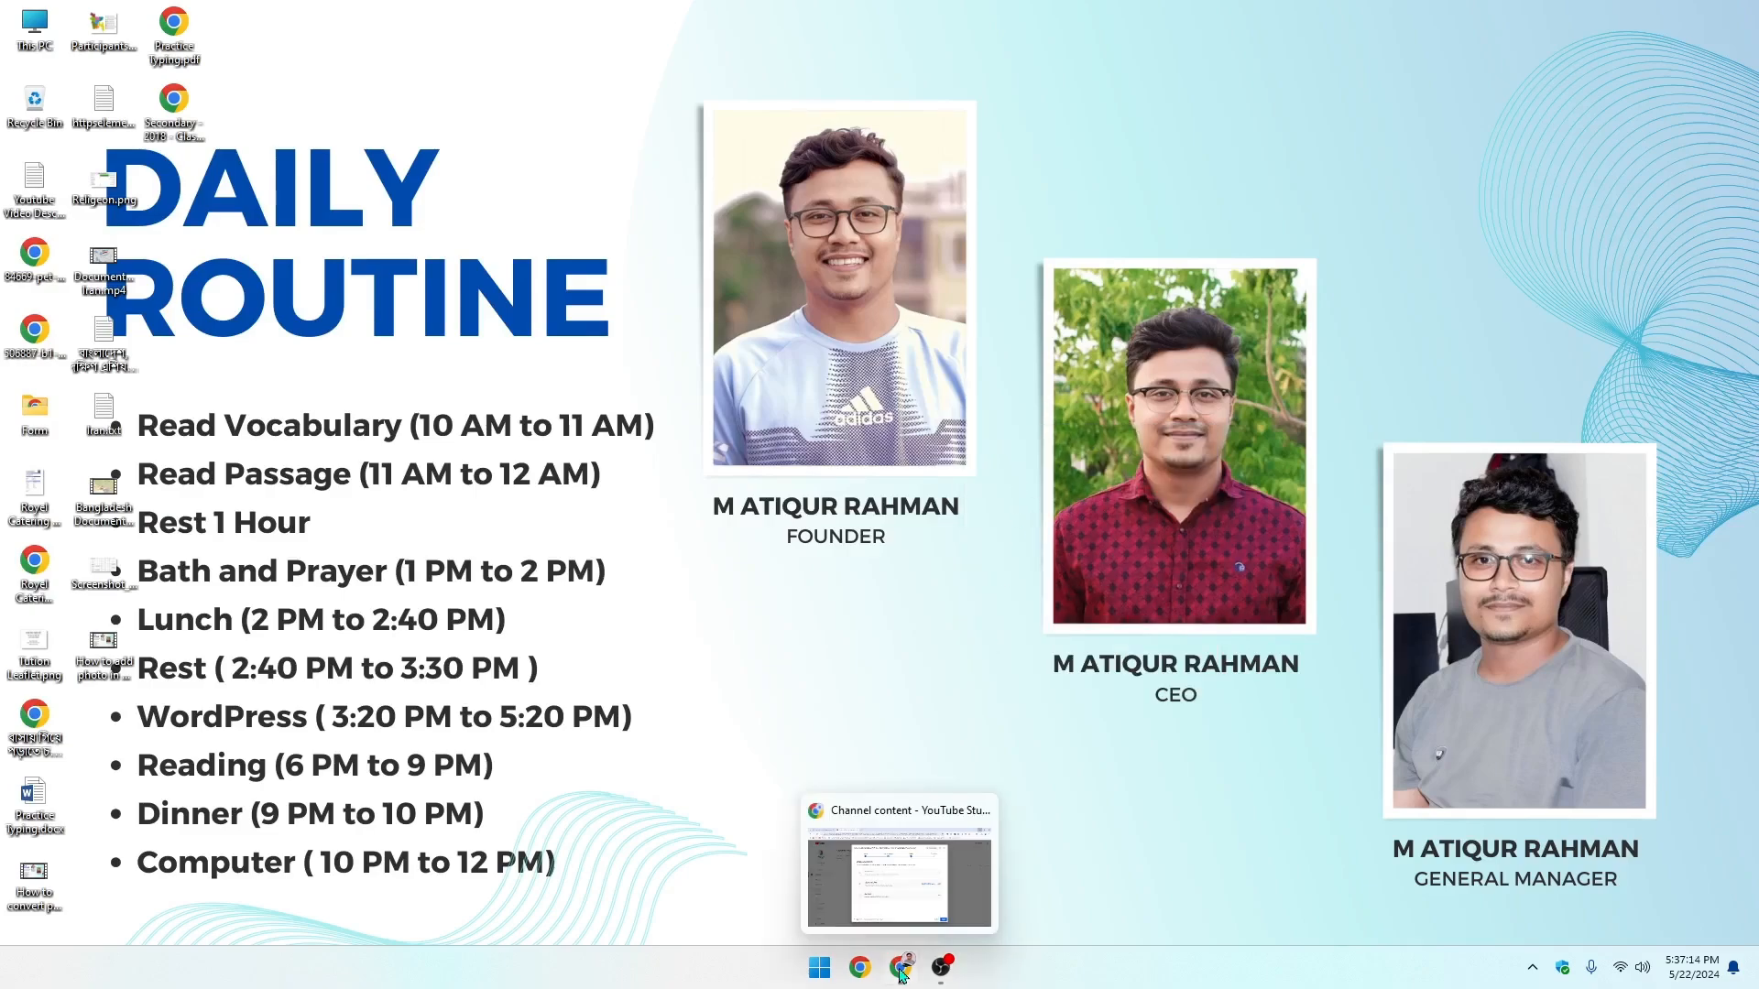
right_click(997, 372)
left_click(1067, 456)
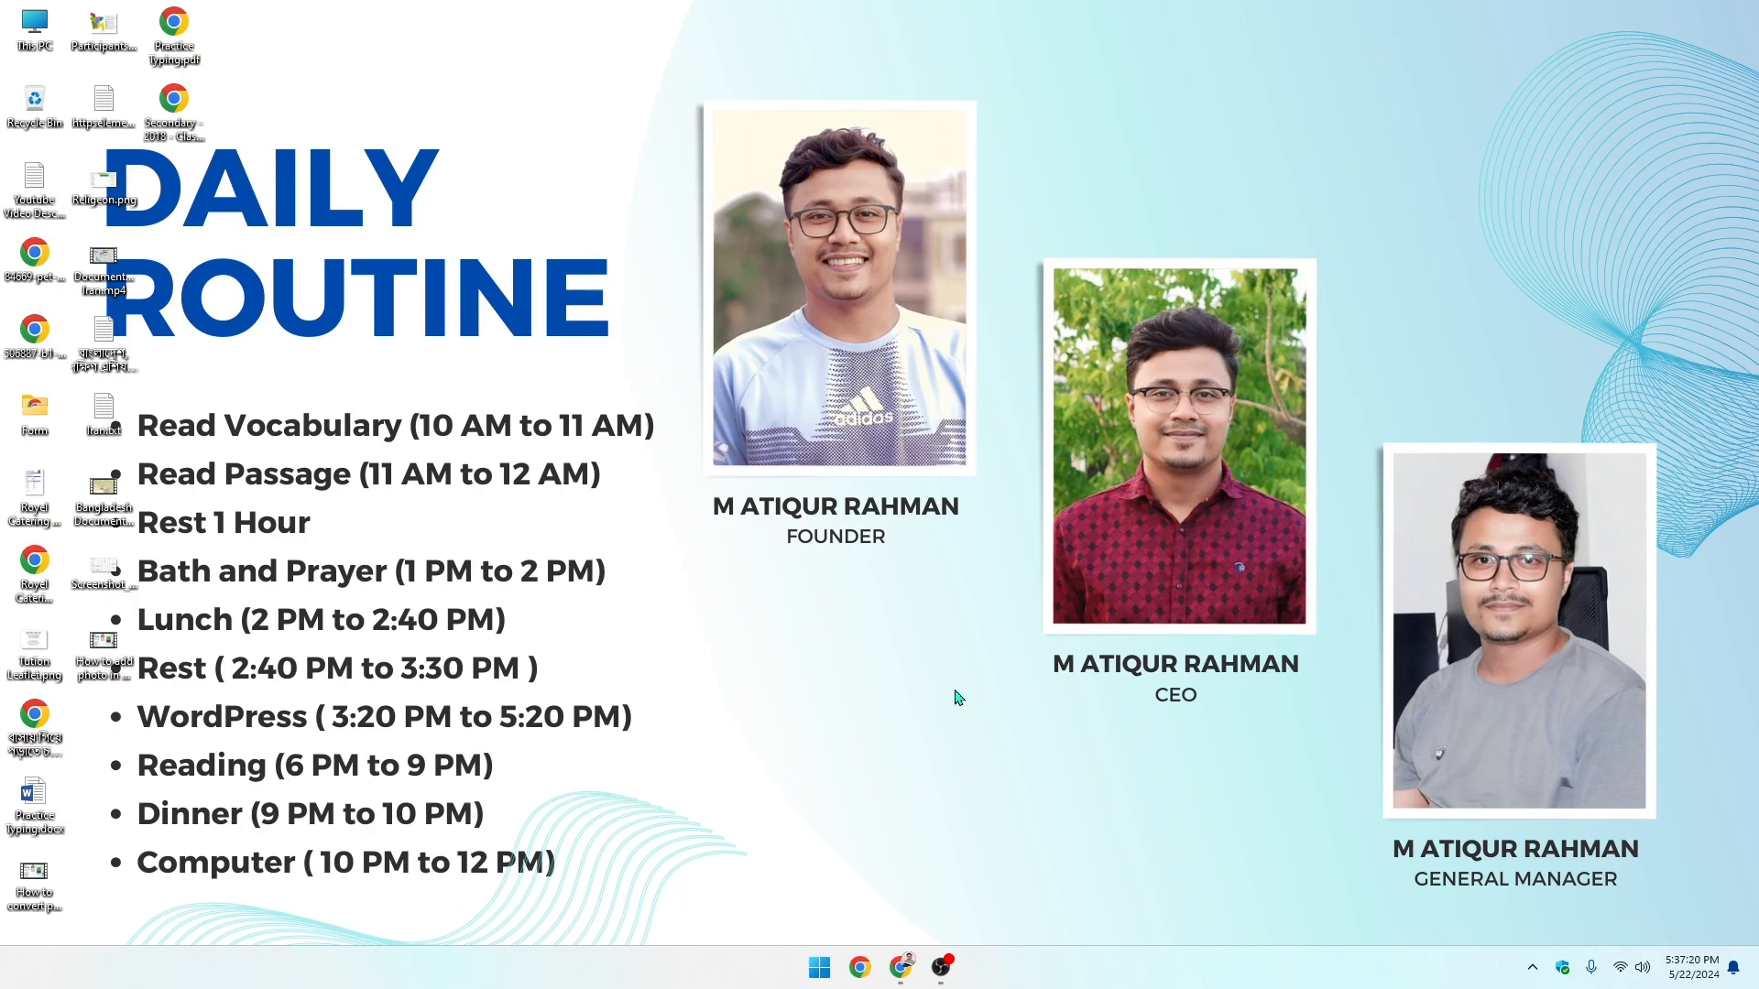
- In Chrome's Local tab, reload localwp.com by trimming the address back to localwp.com
left_click(899, 978)
key("ctrl+Tab")
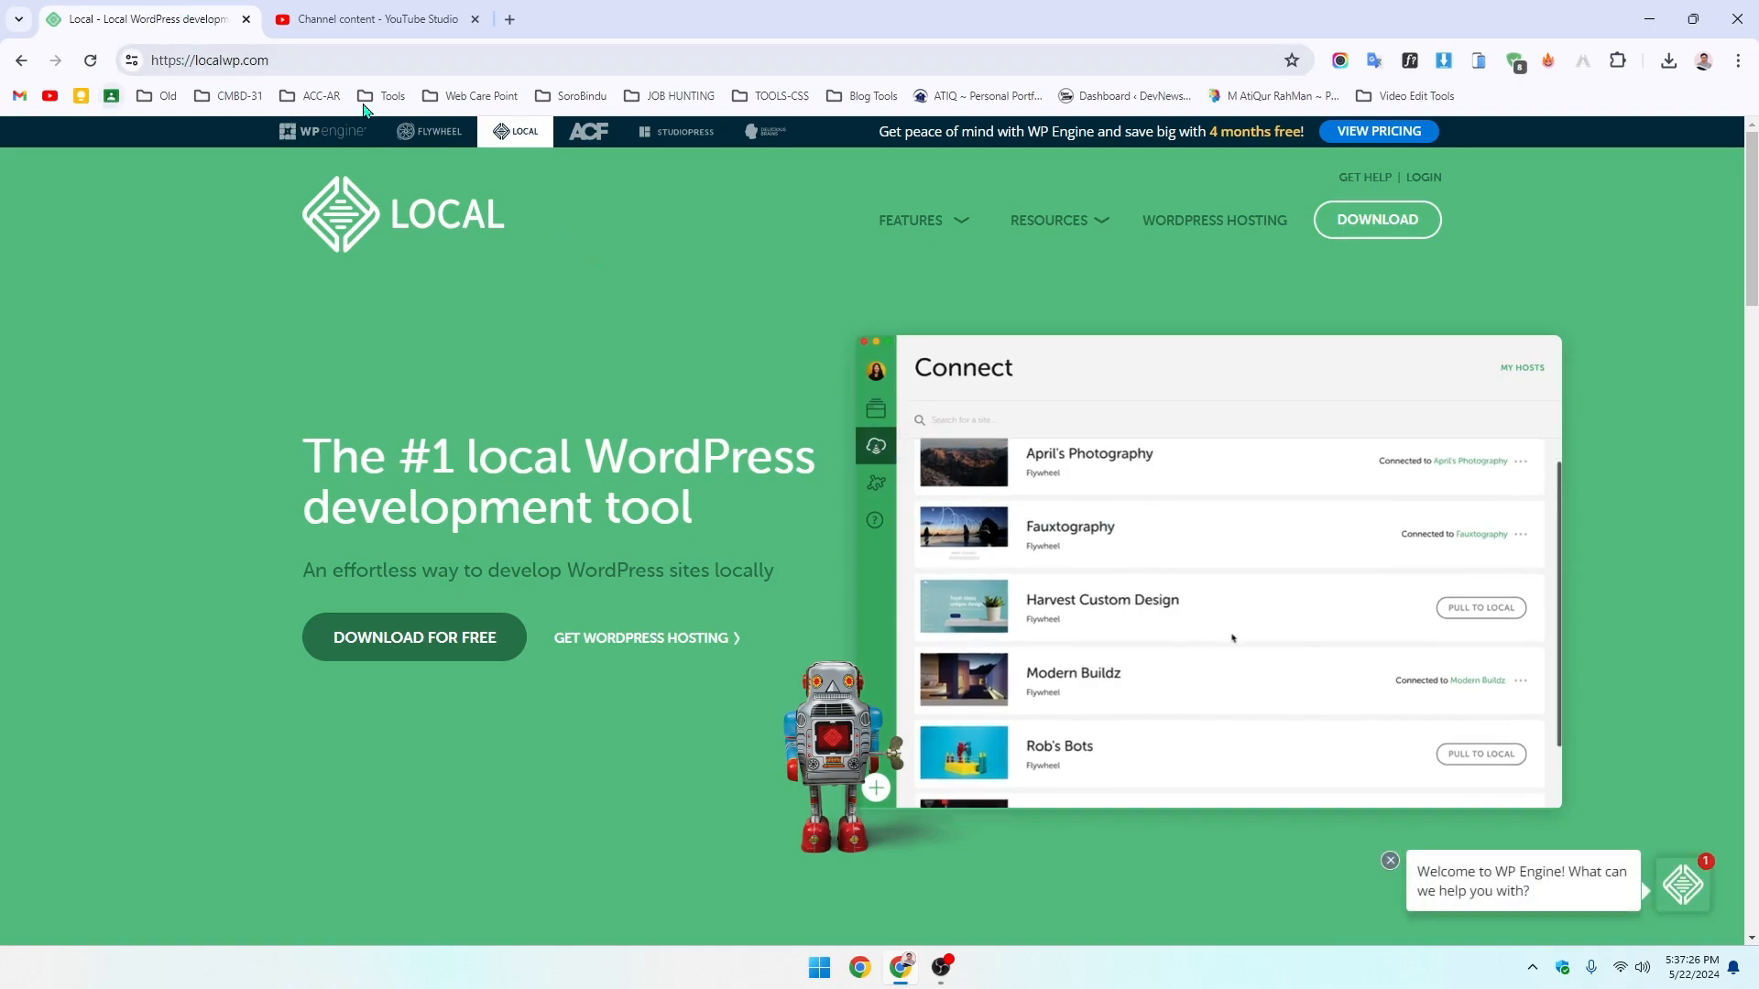
left_click(286, 61)
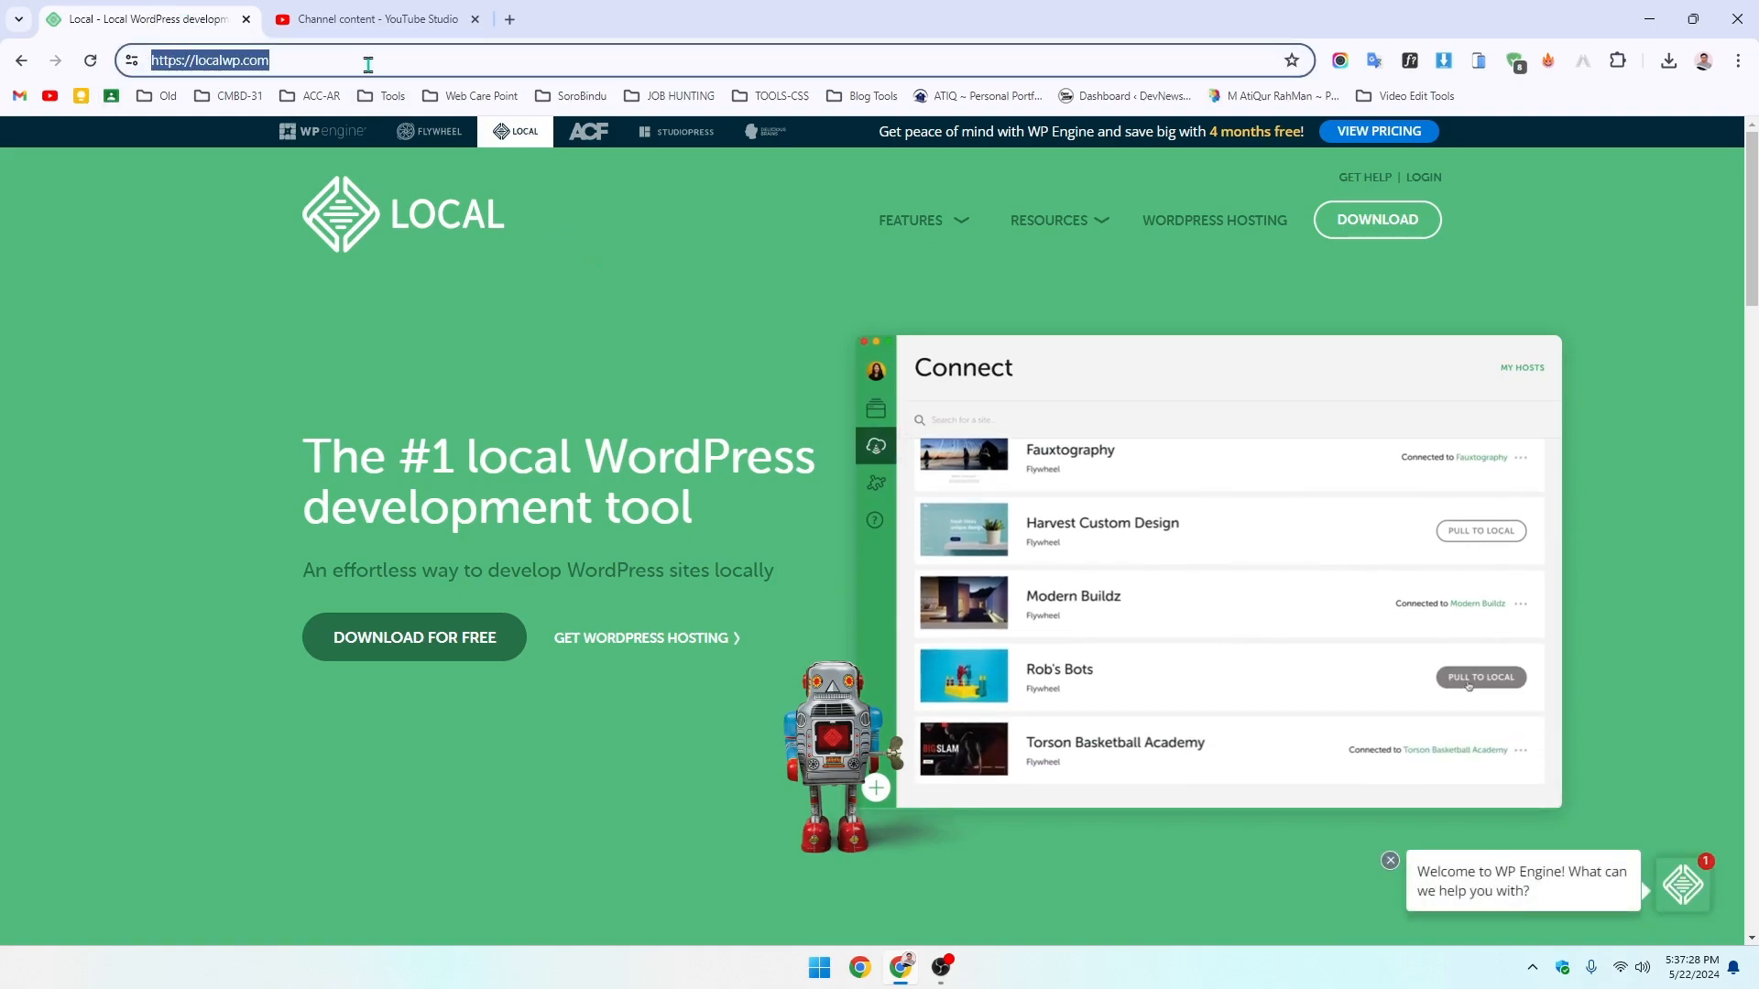
type("local")
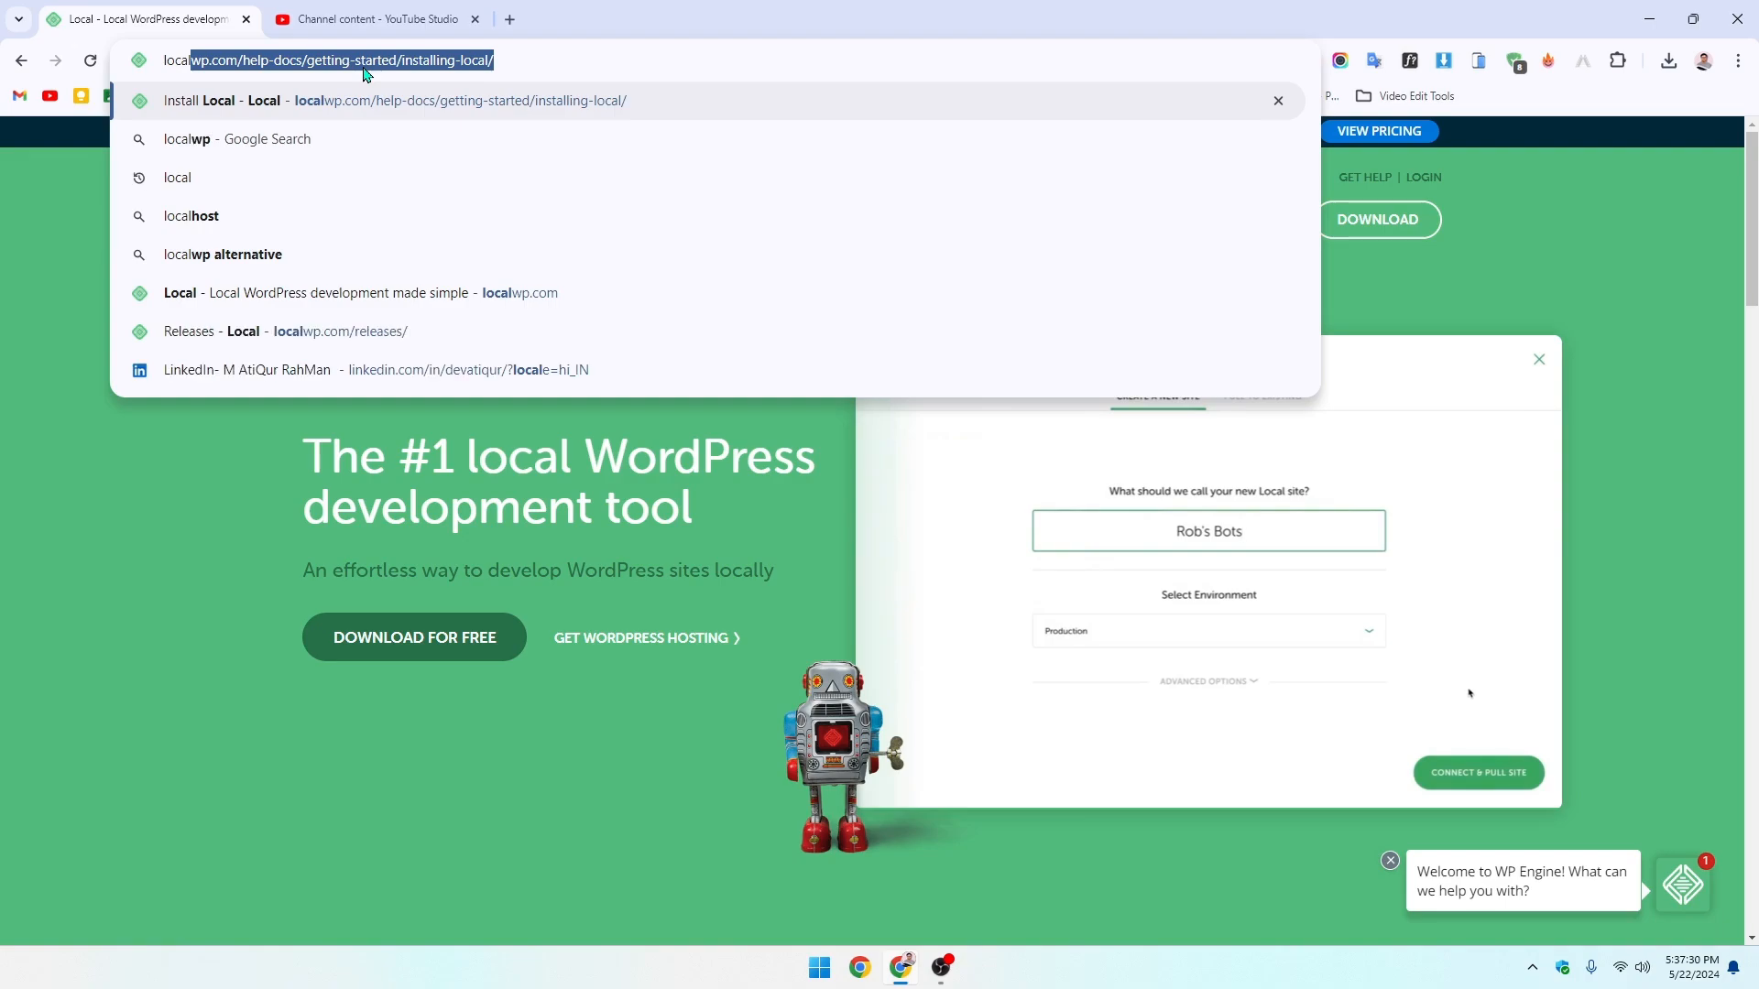
key("End")
key("BackSpace")
key("BackSpace")
key("BackSpace")
key("BackSpace")
key("BackSpace")
key("BackSpace")
key("BackSpace")
key("BackSpace")
key("BackSpace")
key("BackSpace")
key("BackSpace")
key("BackSpace")
key("BackSpace")
key("BackSpace")
key("BackSpace")
key("BackSpace")
key("BackSpace")
key("BackSpace")
key("BackSpace")
key("BackSpace")
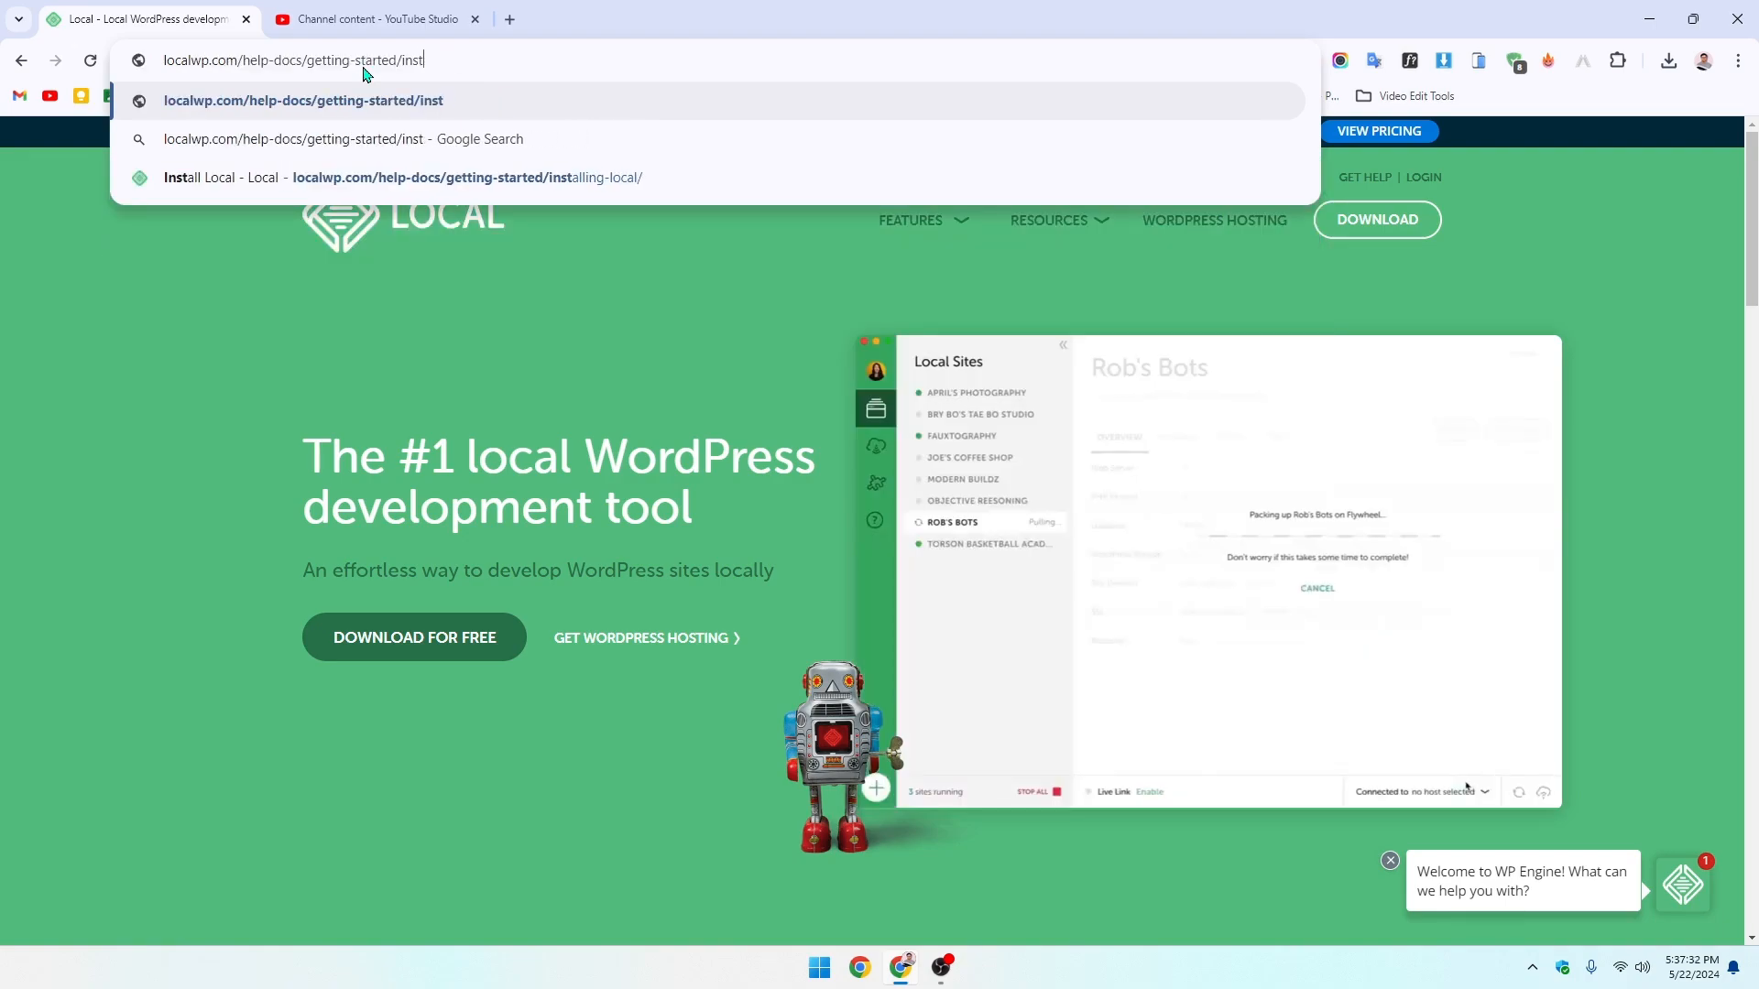
key("BackSpace")
key("BackSpace")
key("BackSpace")
key("BackSpace")
key("BackSpace")
key("BackSpace")
key("BackSpace")
key("BackSpace")
key("BackSpace")
key("BackSpace")
key("BackSpace")
key("BackSpace")
key("BackSpace")
key("BackSpace")
key("BackSpace")
key("BackSpace")
key("Return")
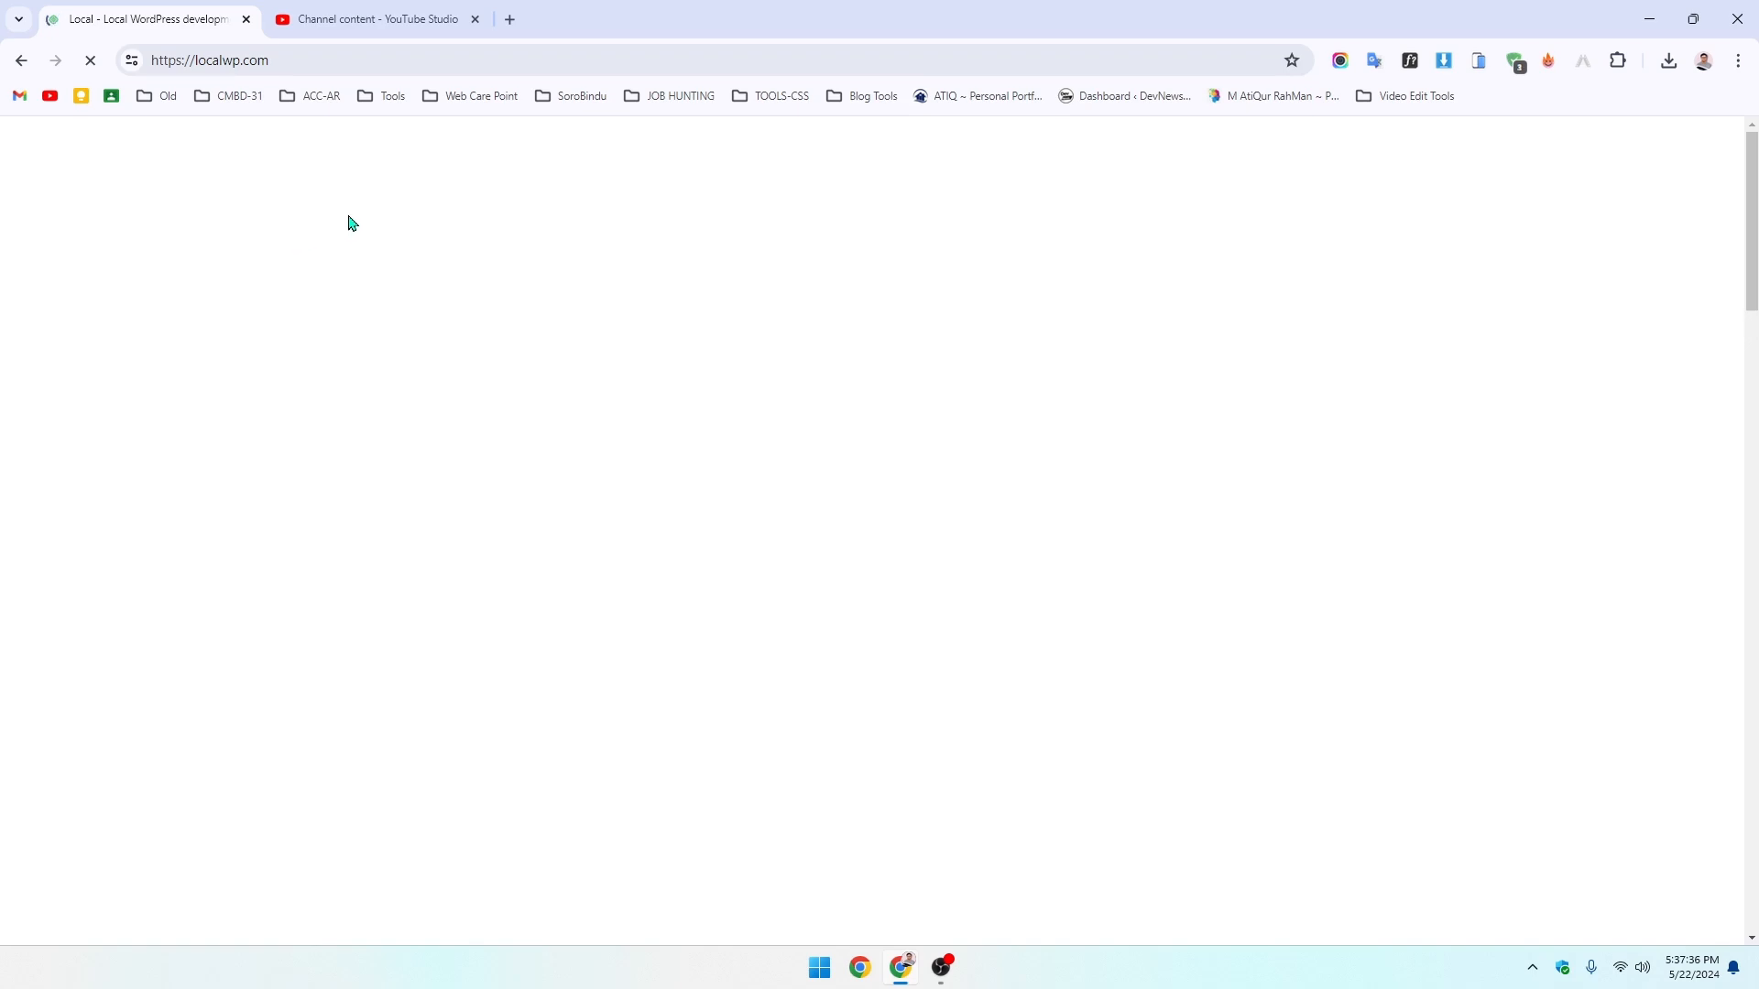
scroll(722, 419, "down", 6)
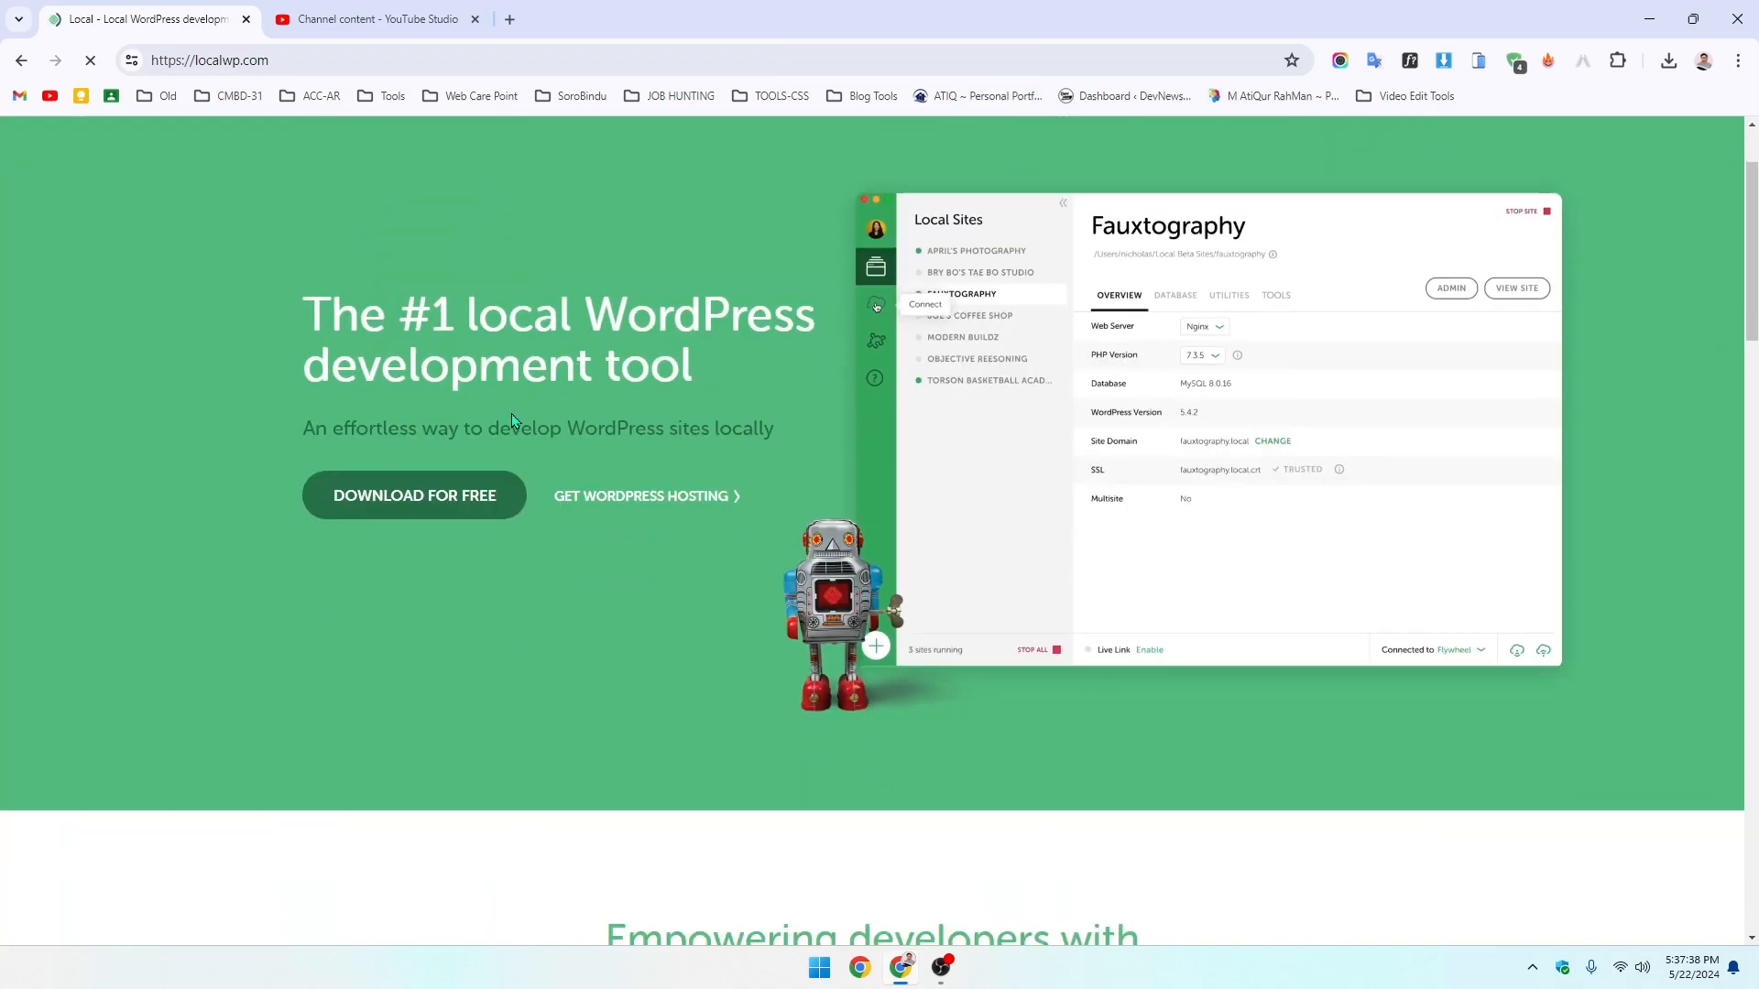
scroll(722, 418, "up", 6)
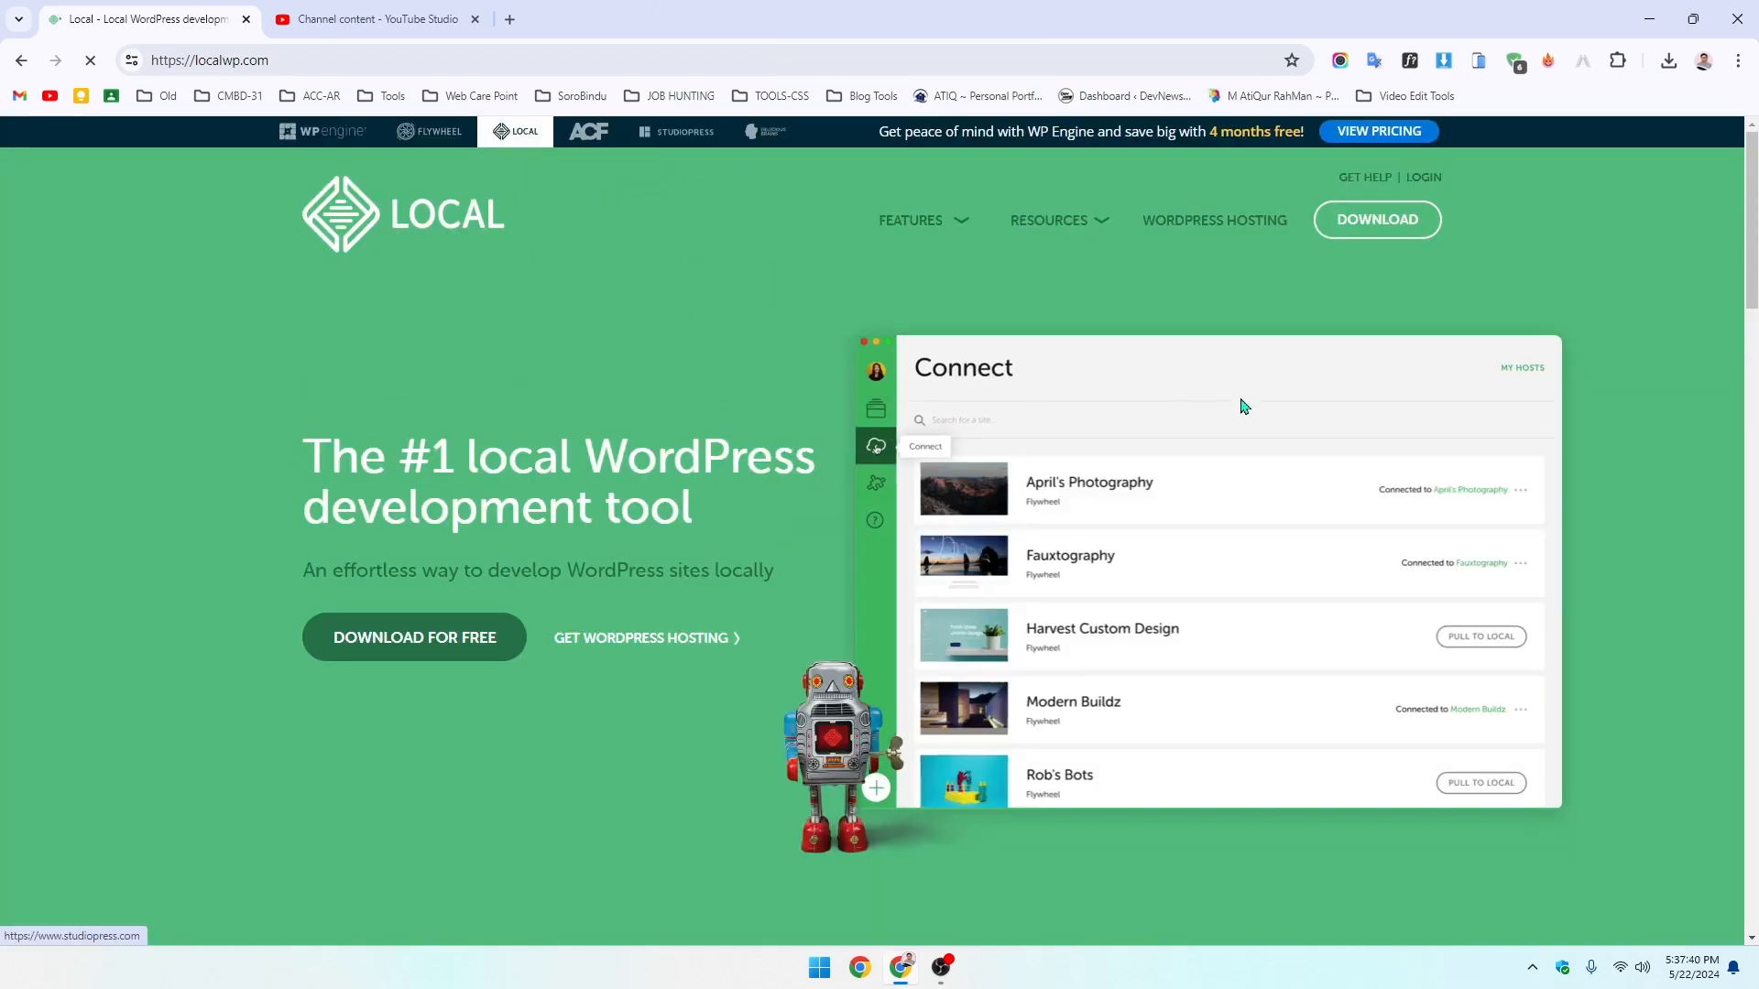
- Request Local's Windows download with autofilled contact details and Independent Freelancer/Consultant as organization
left_click(1409, 222)
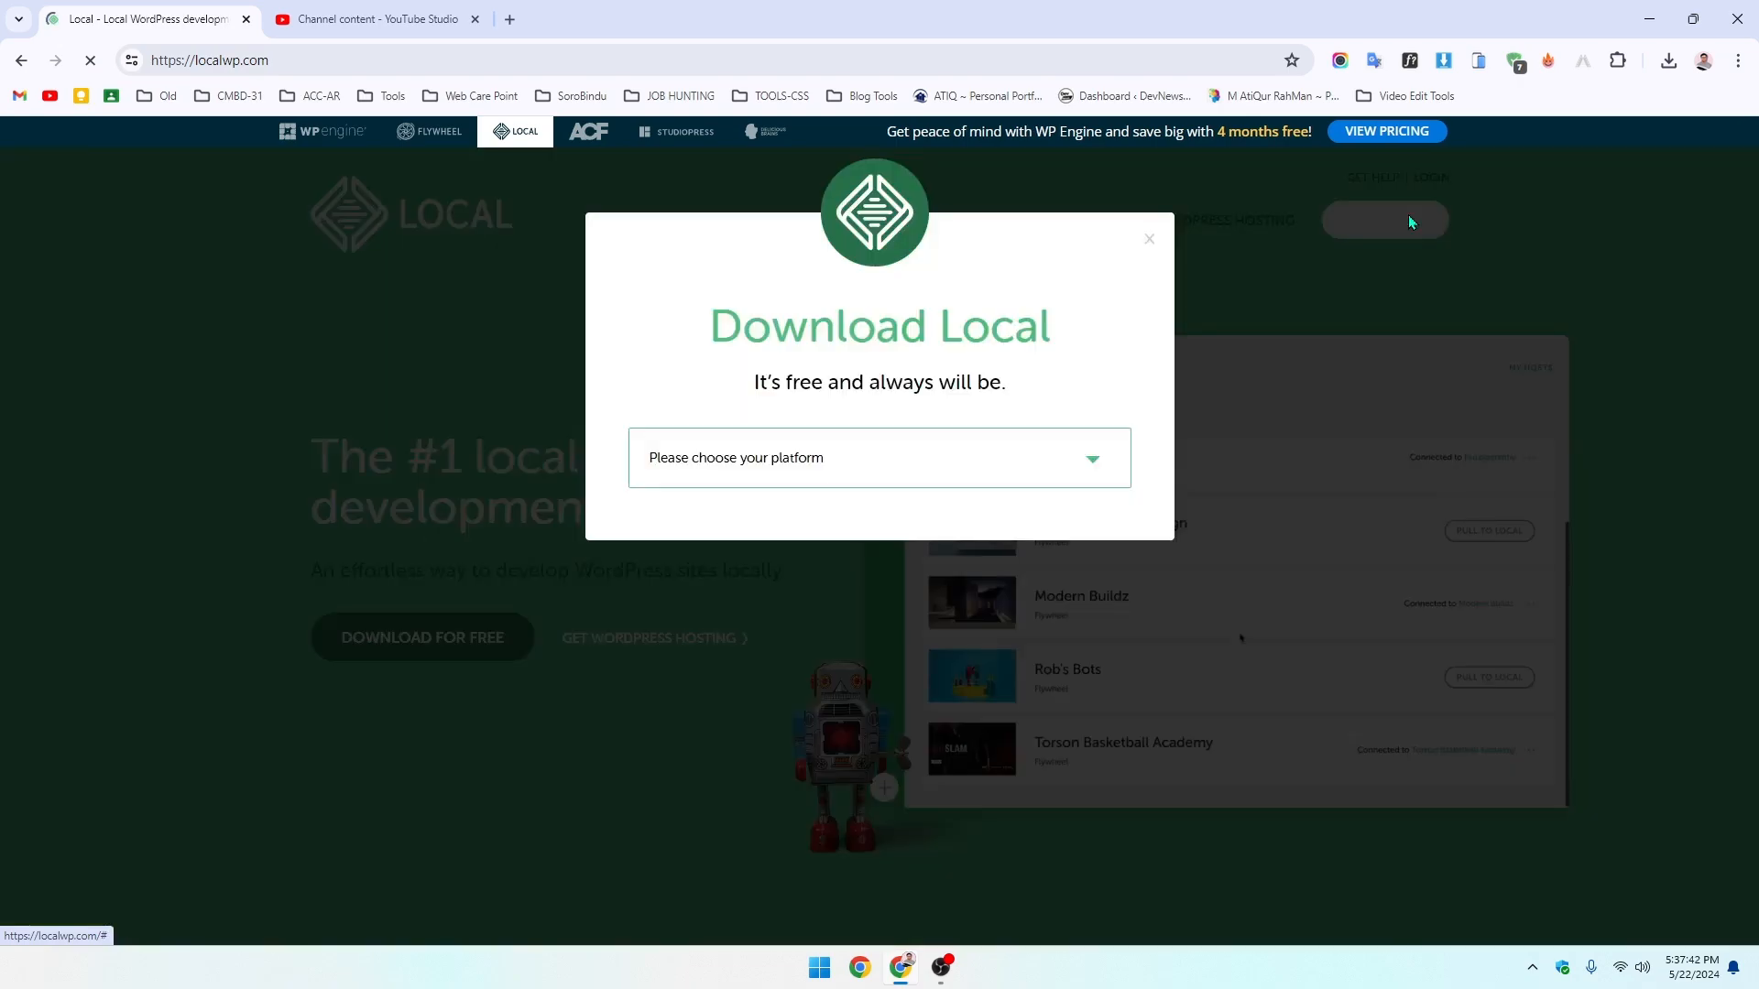
left_click(892, 474)
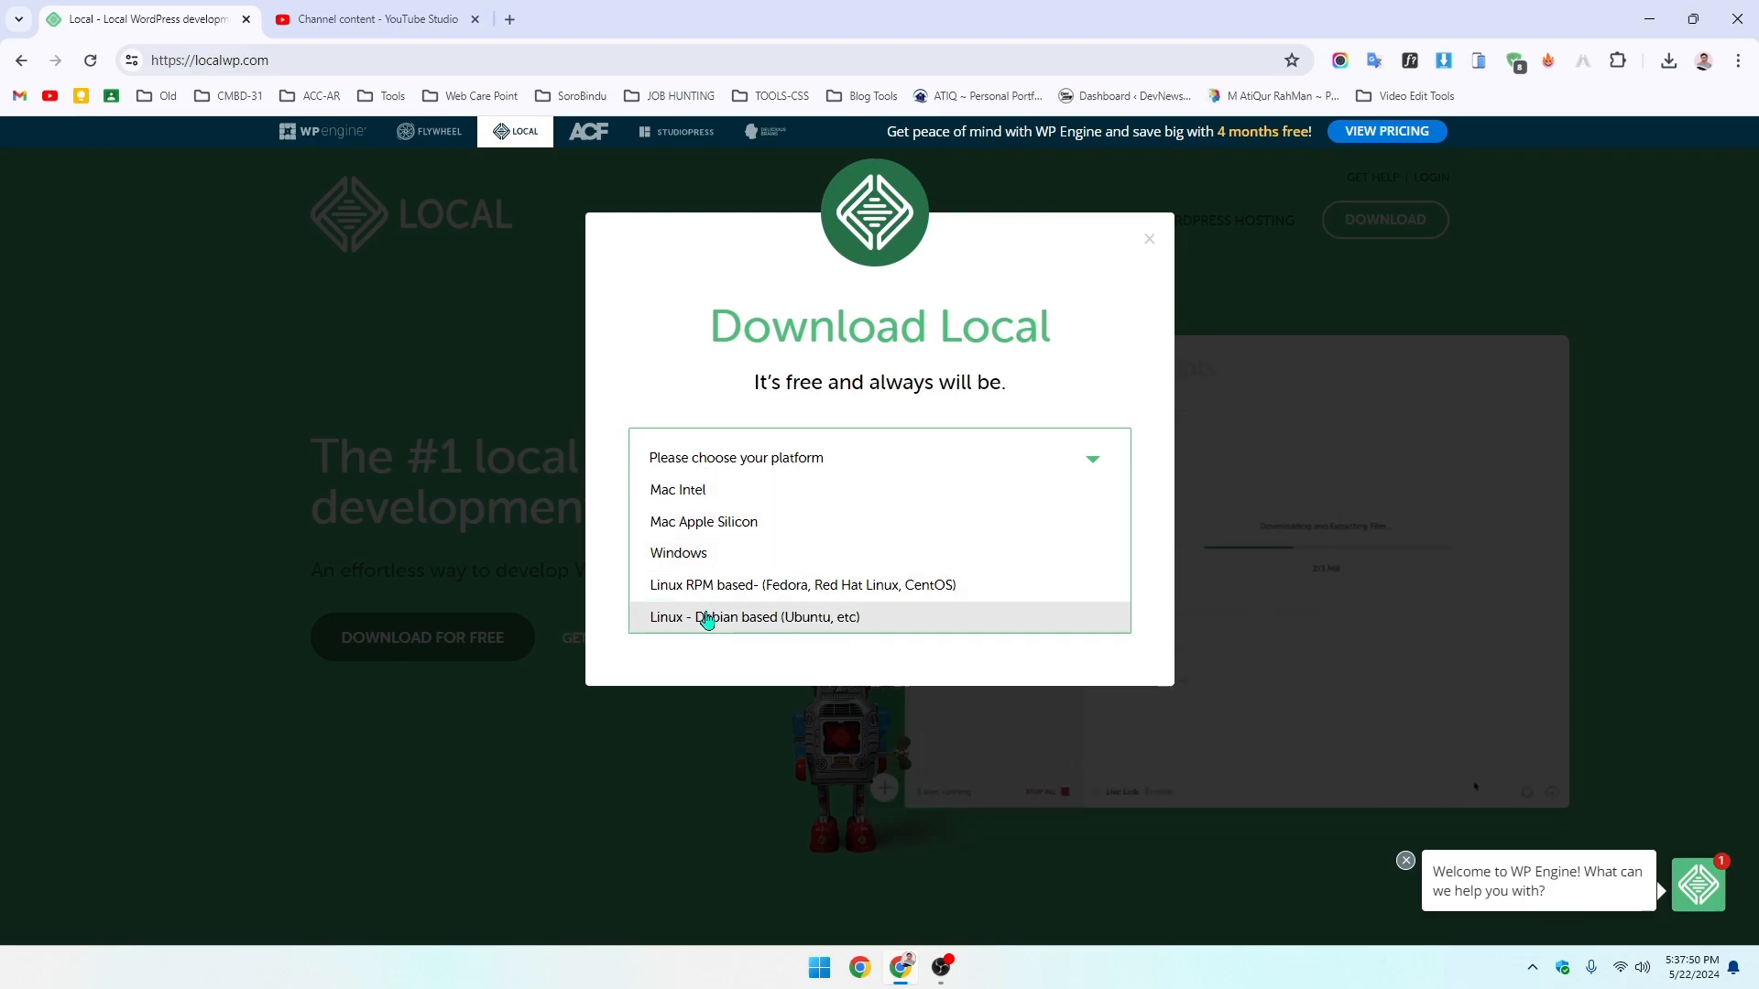
left_click(722, 554)
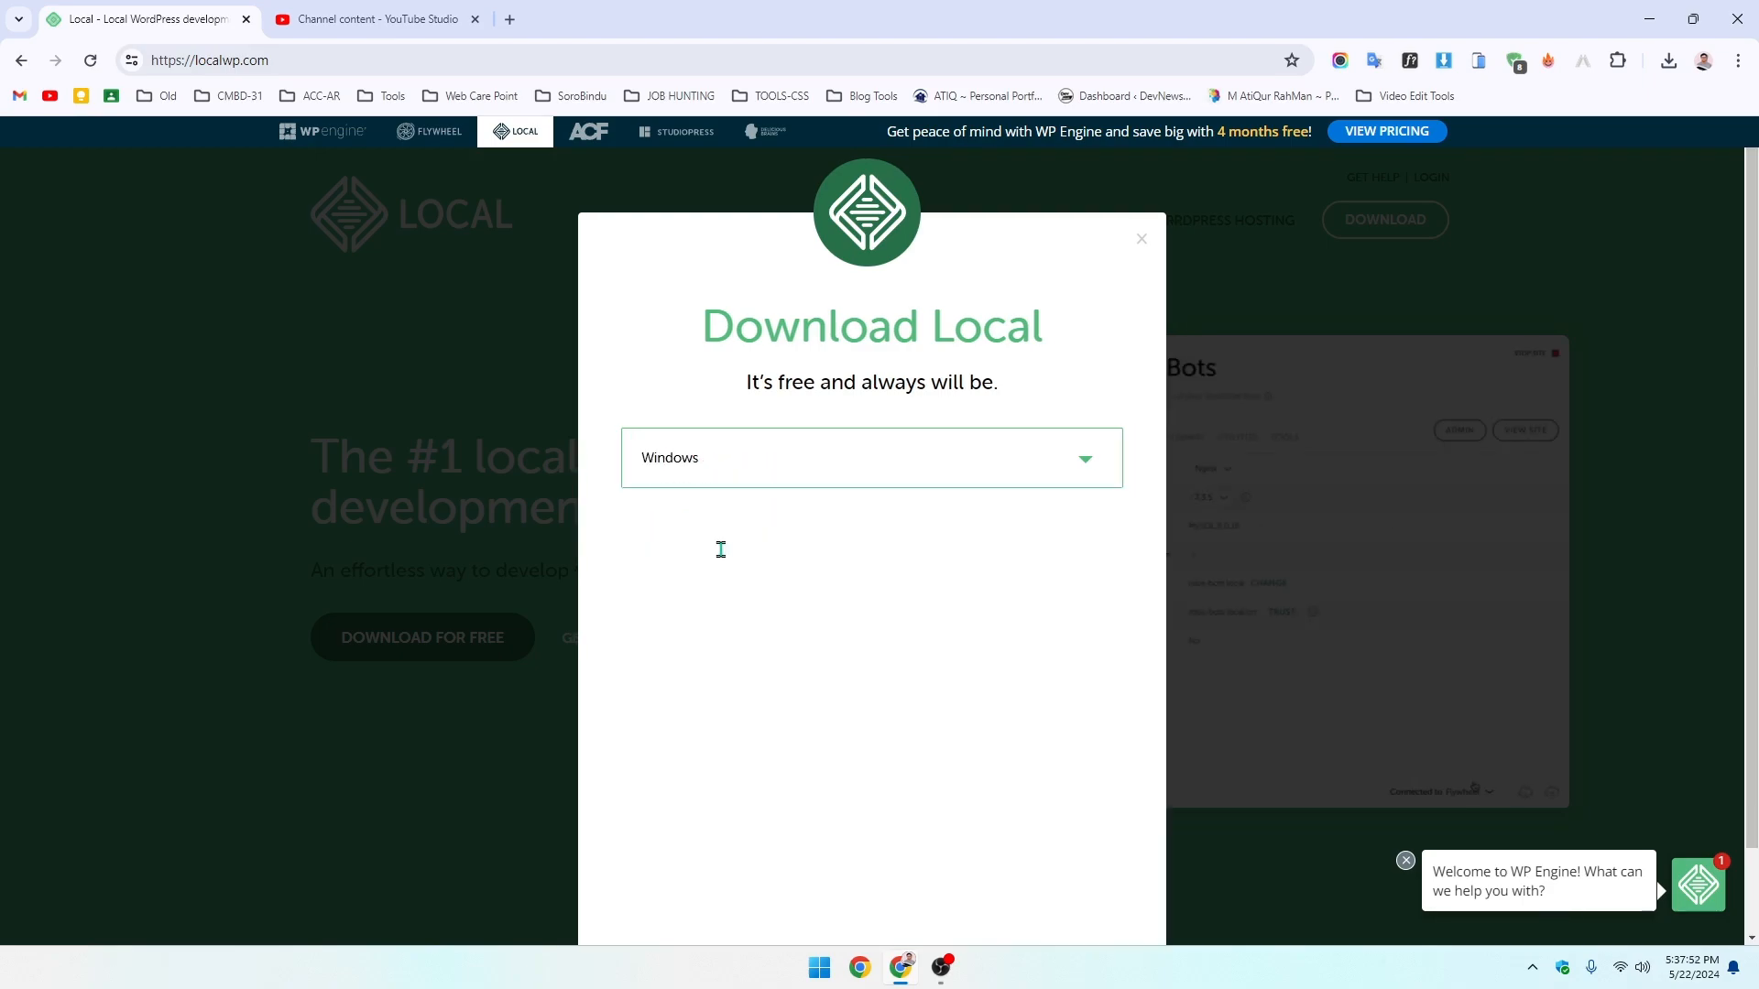
left_click(730, 547)
left_click(738, 603)
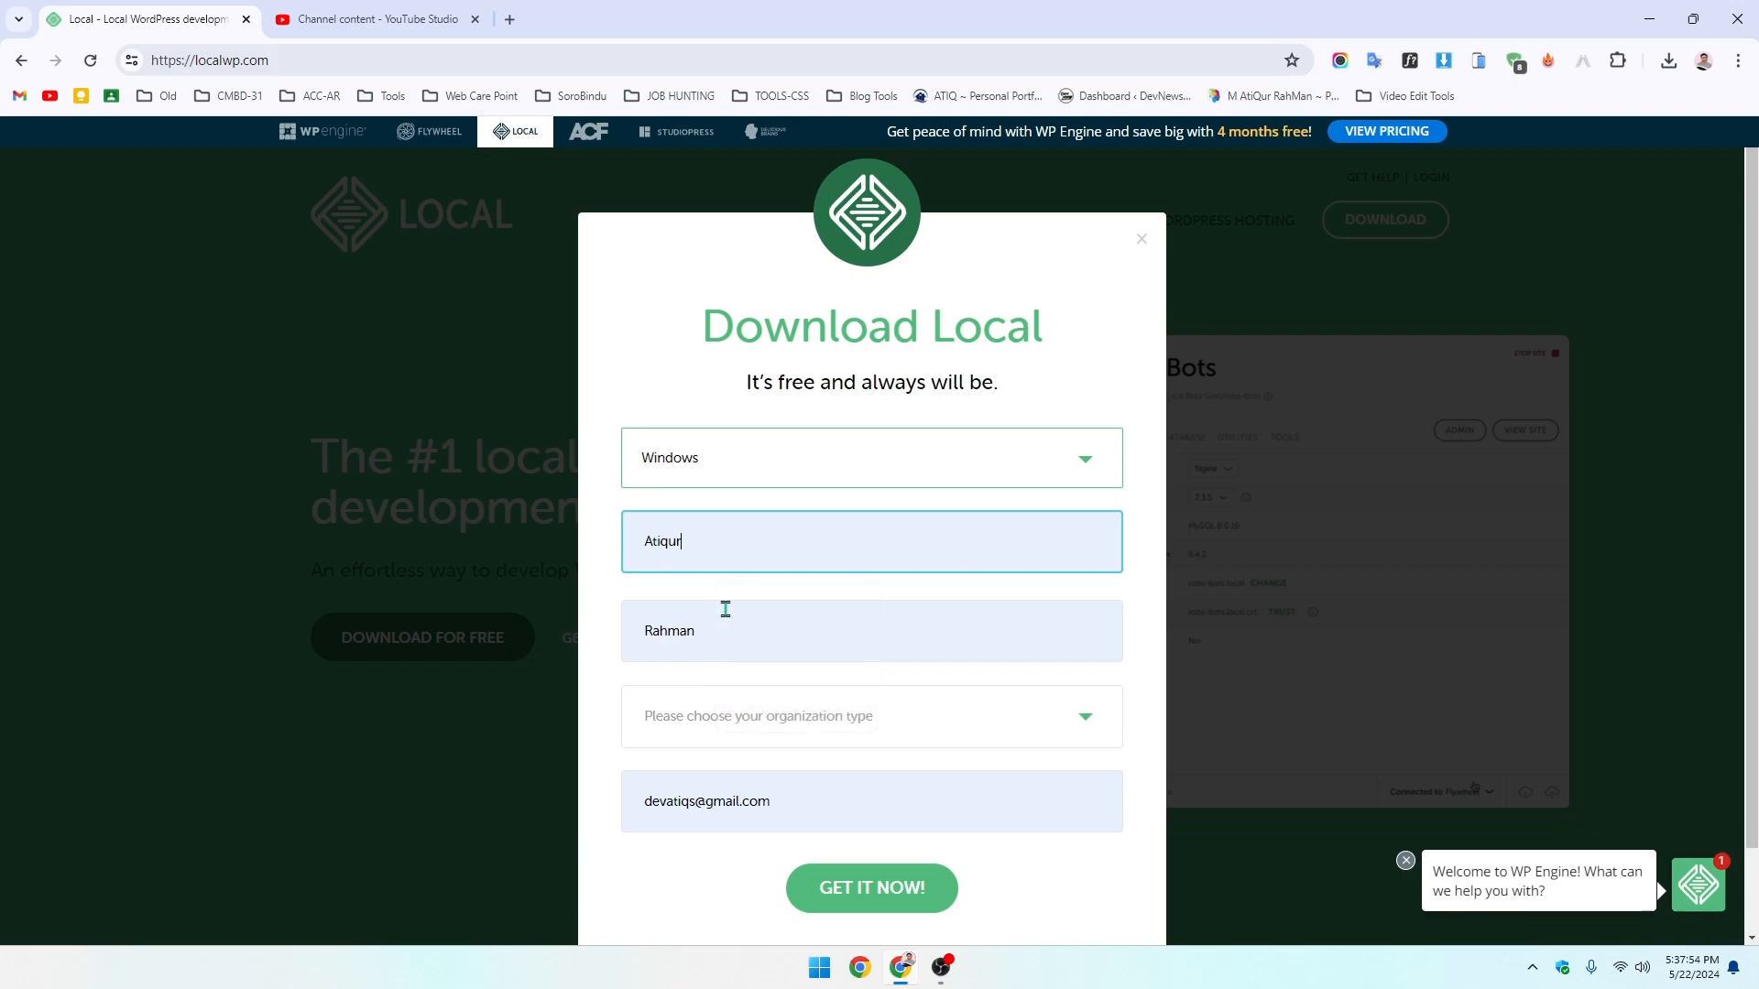
scroll(769, 693, "down", 1)
left_click(779, 632)
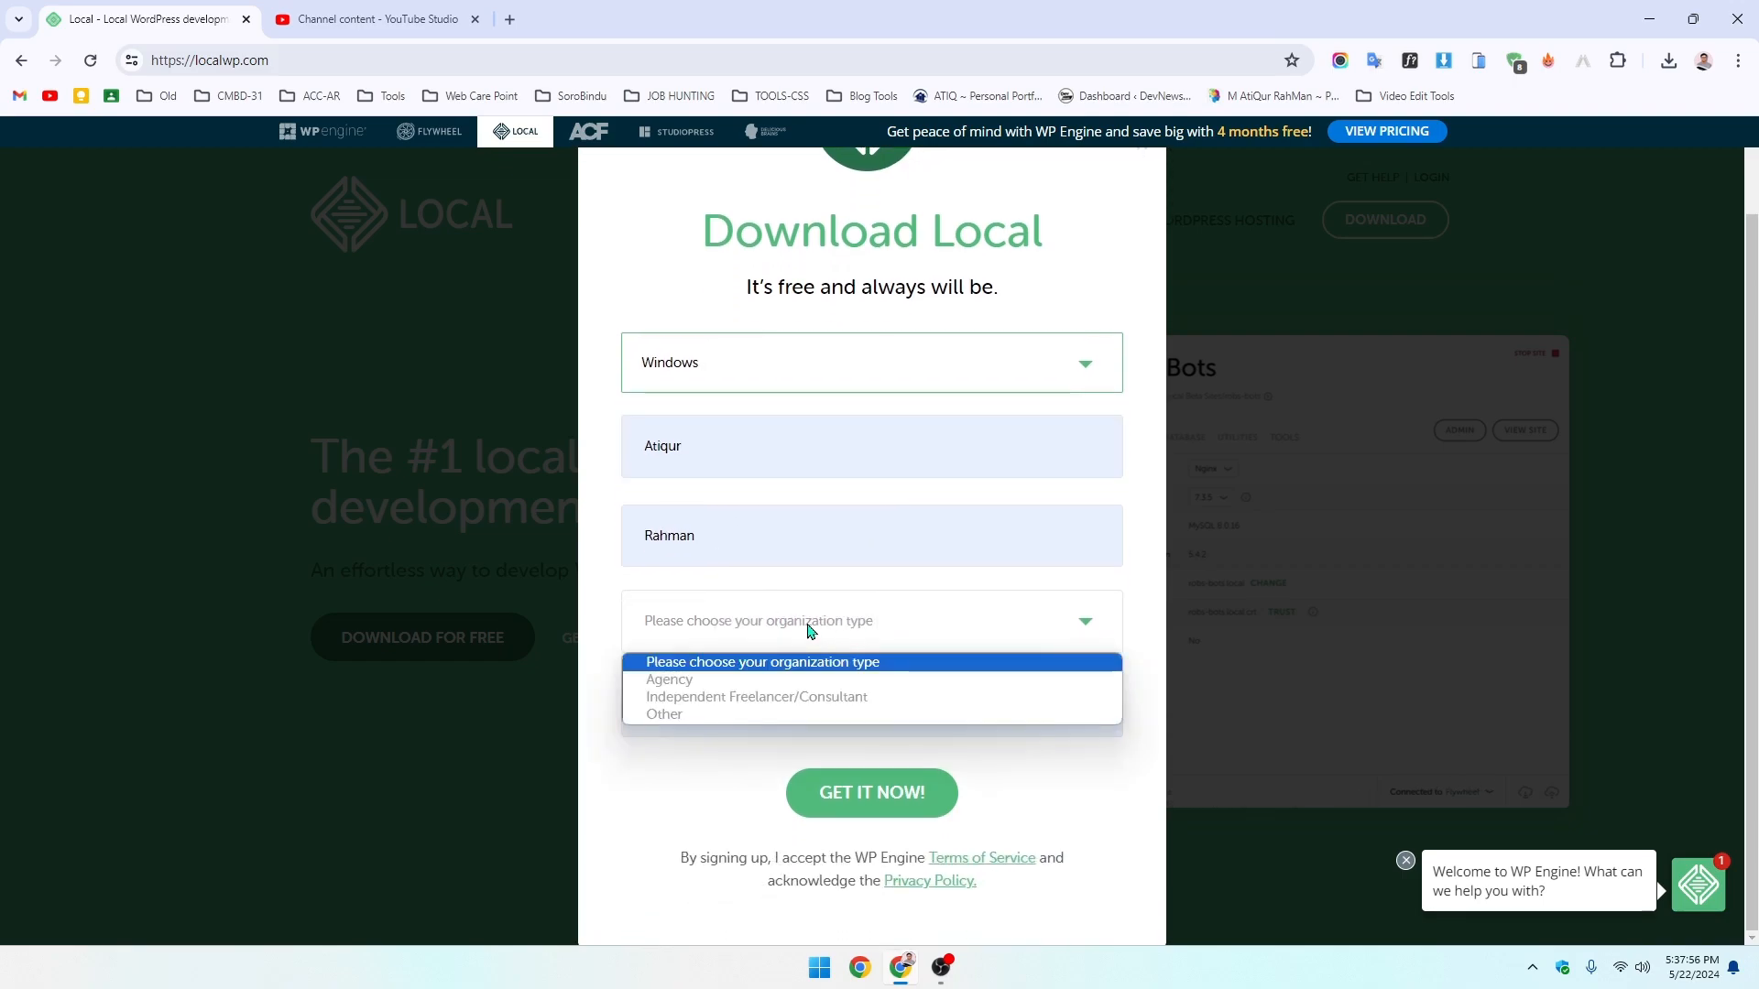
left_click(751, 697)
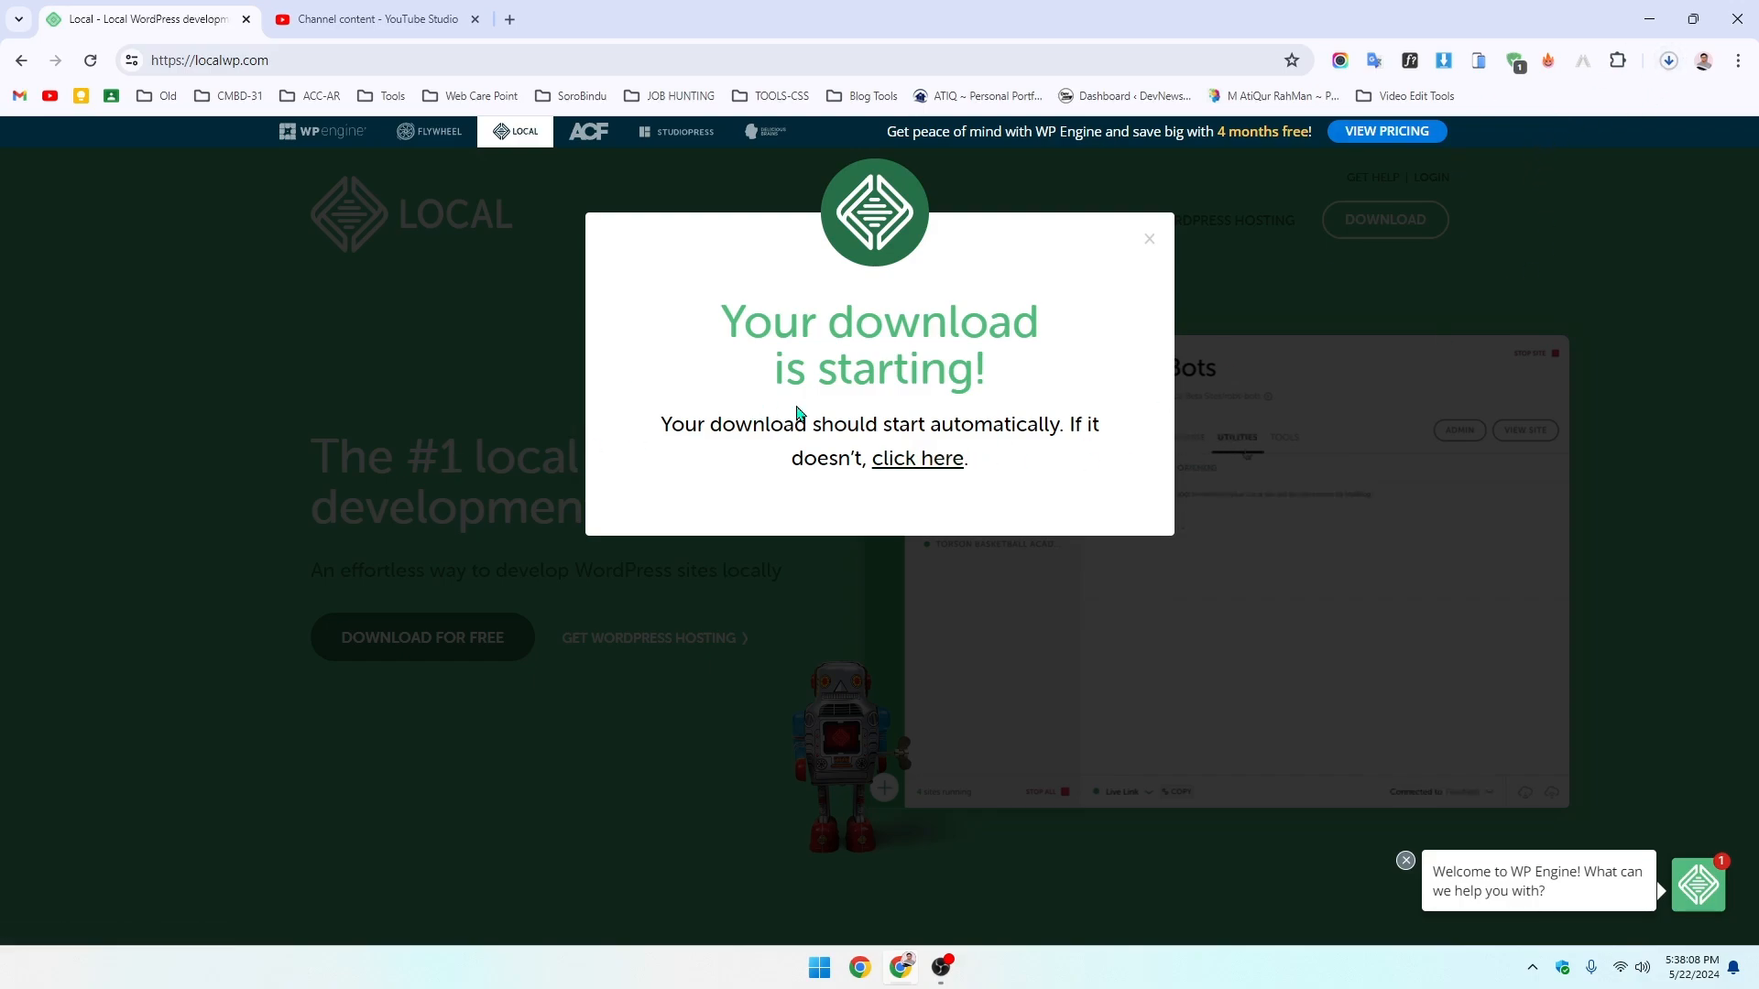
- Cancel the duplicate Local installer download and minimize Chrome
left_click(1668, 61)
mouse_move(1619, 149)
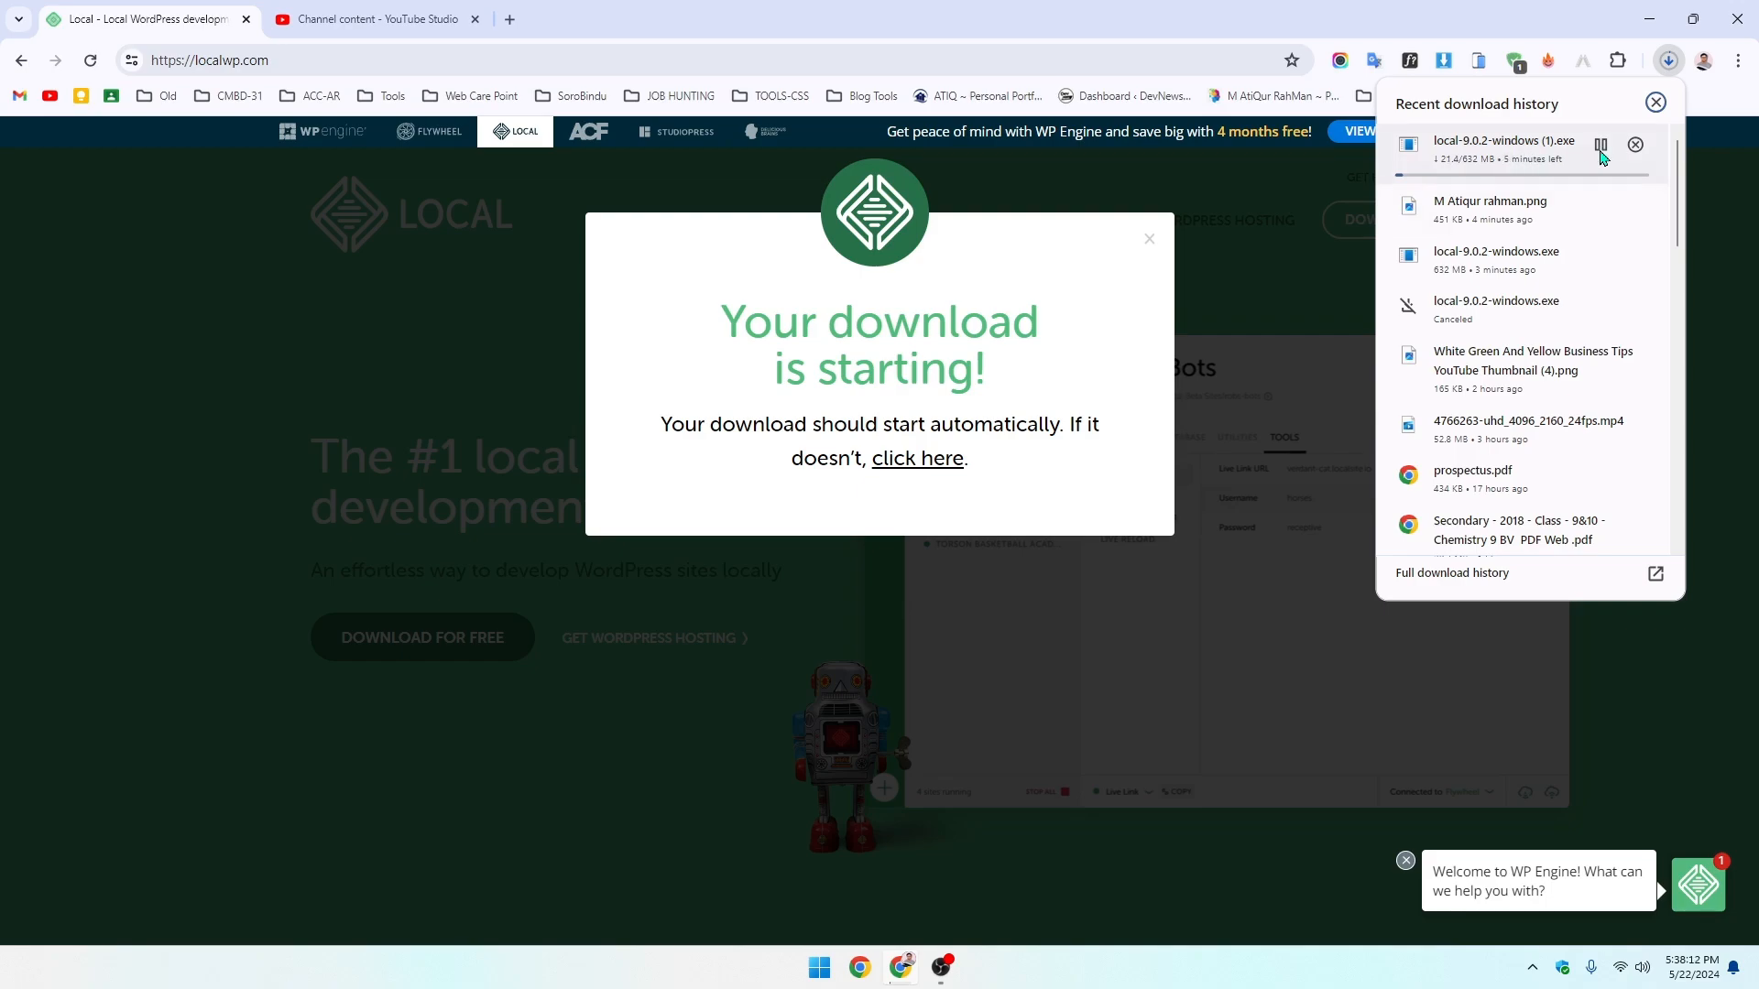
left_click(1635, 145)
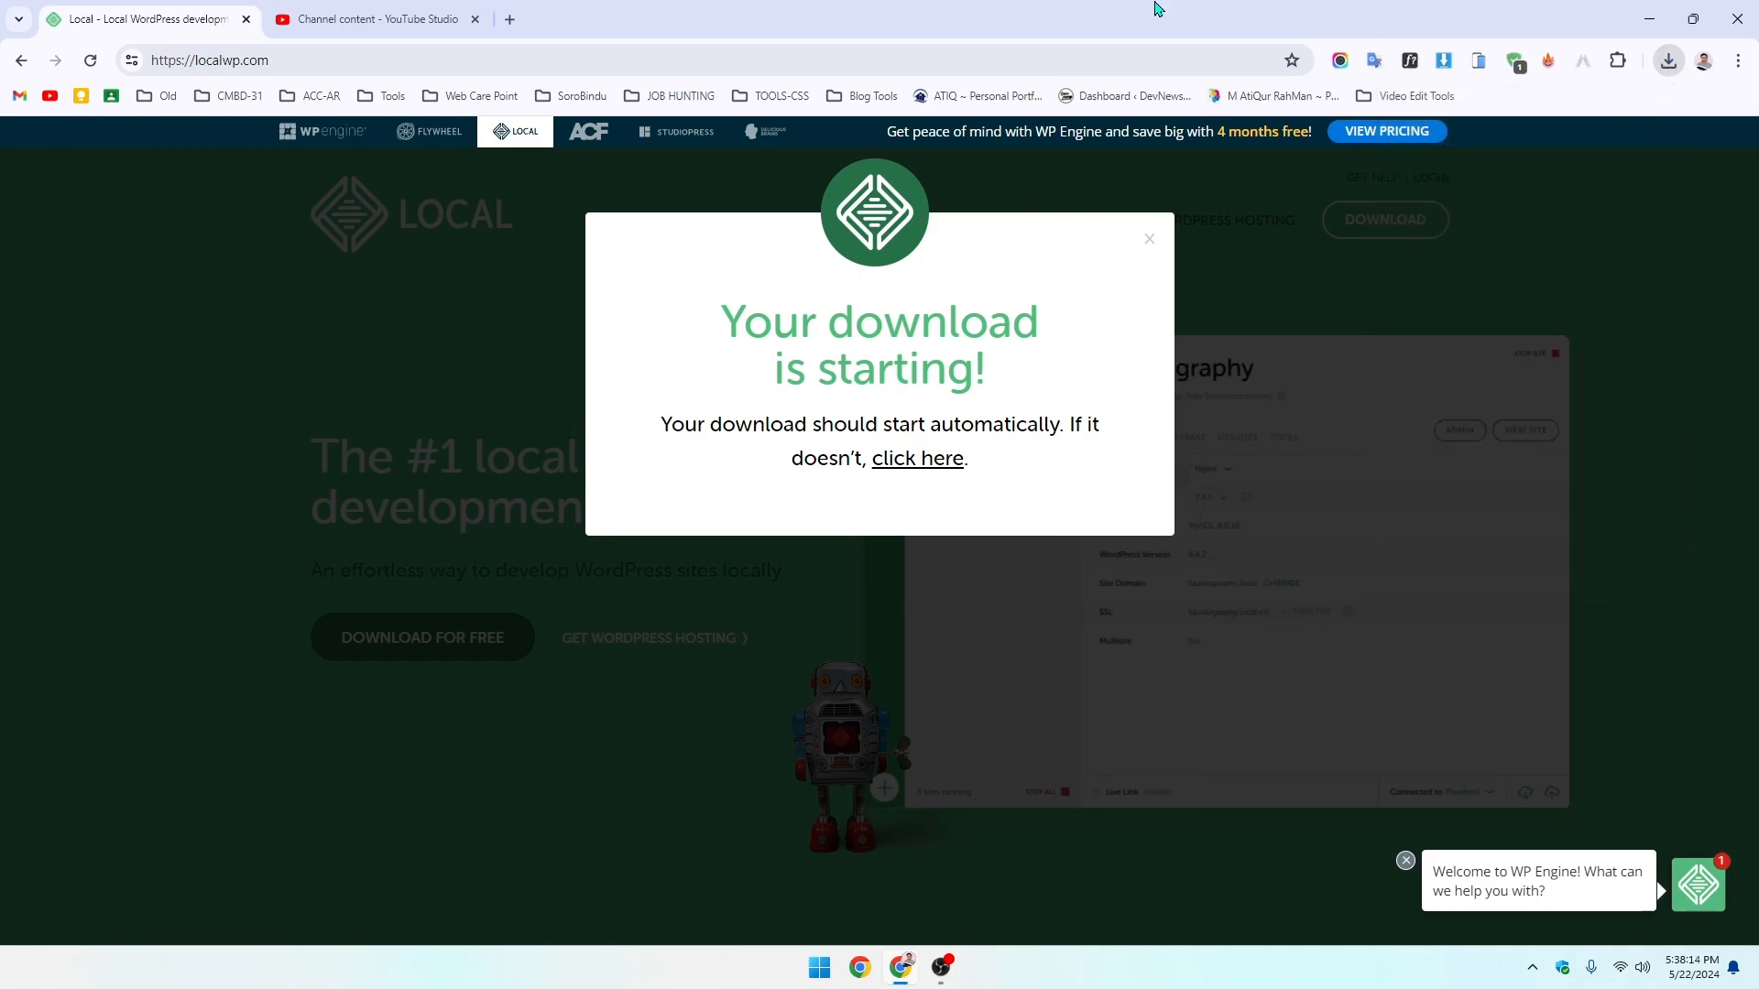
left_click(385, 19)
left_click(138, 18)
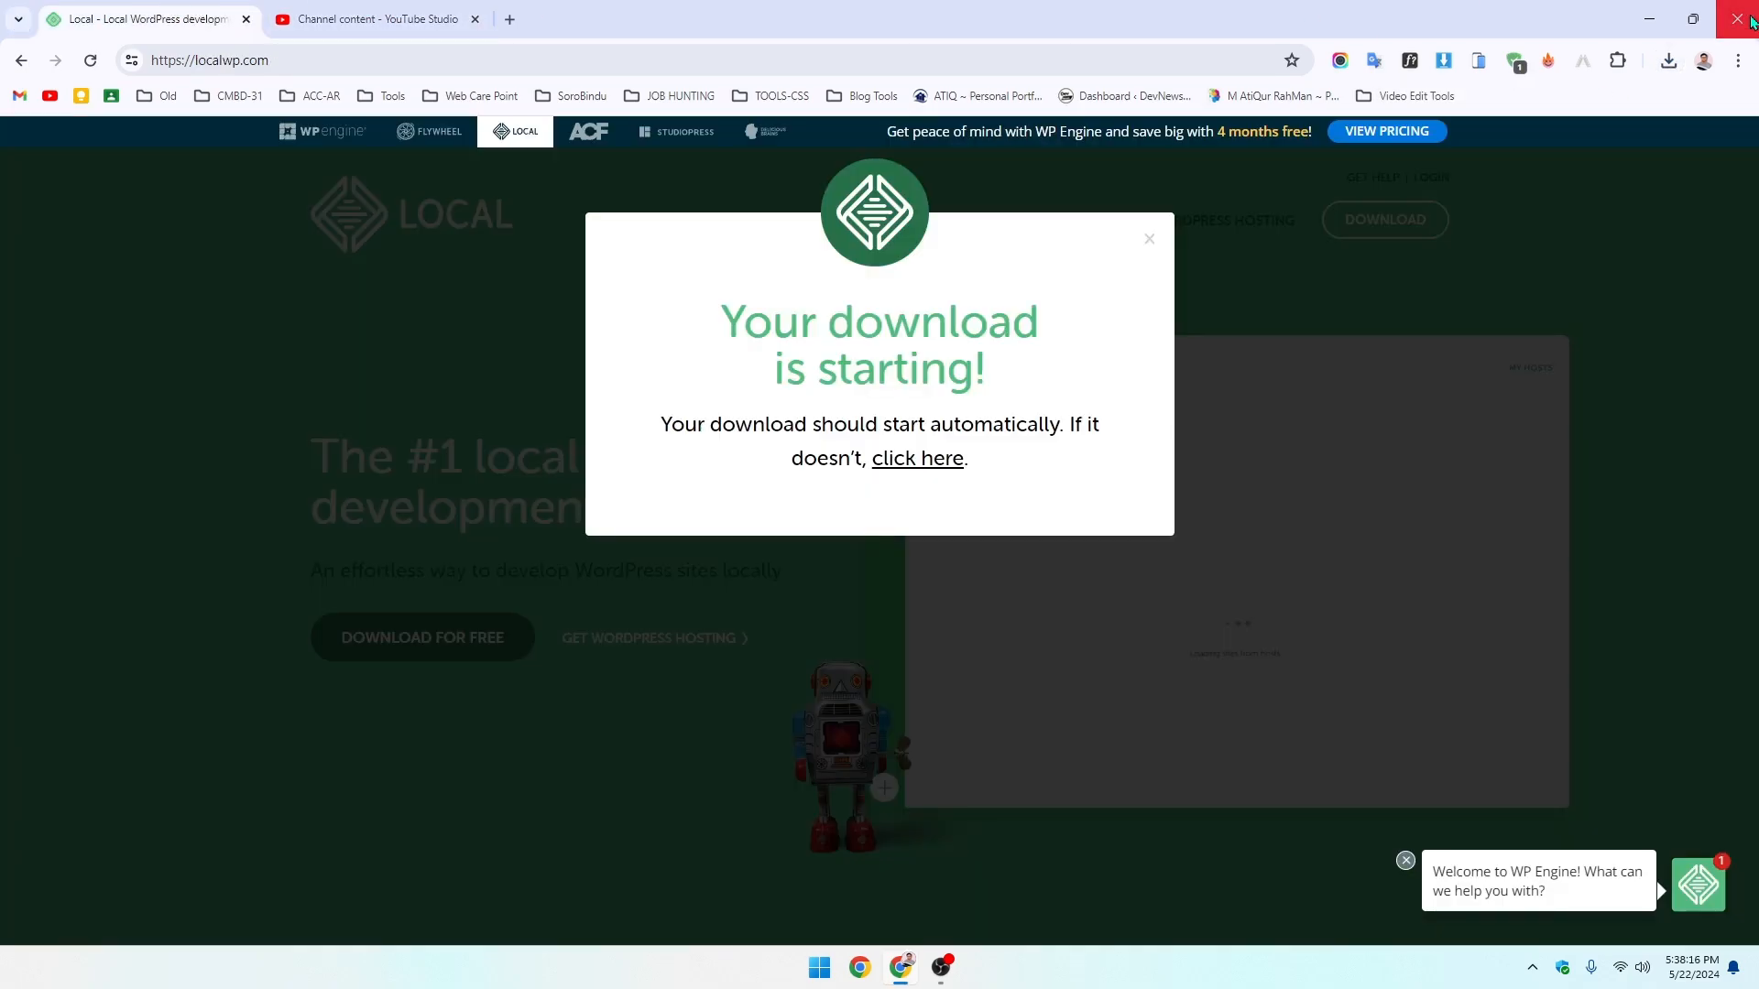
left_click(1654, 10)
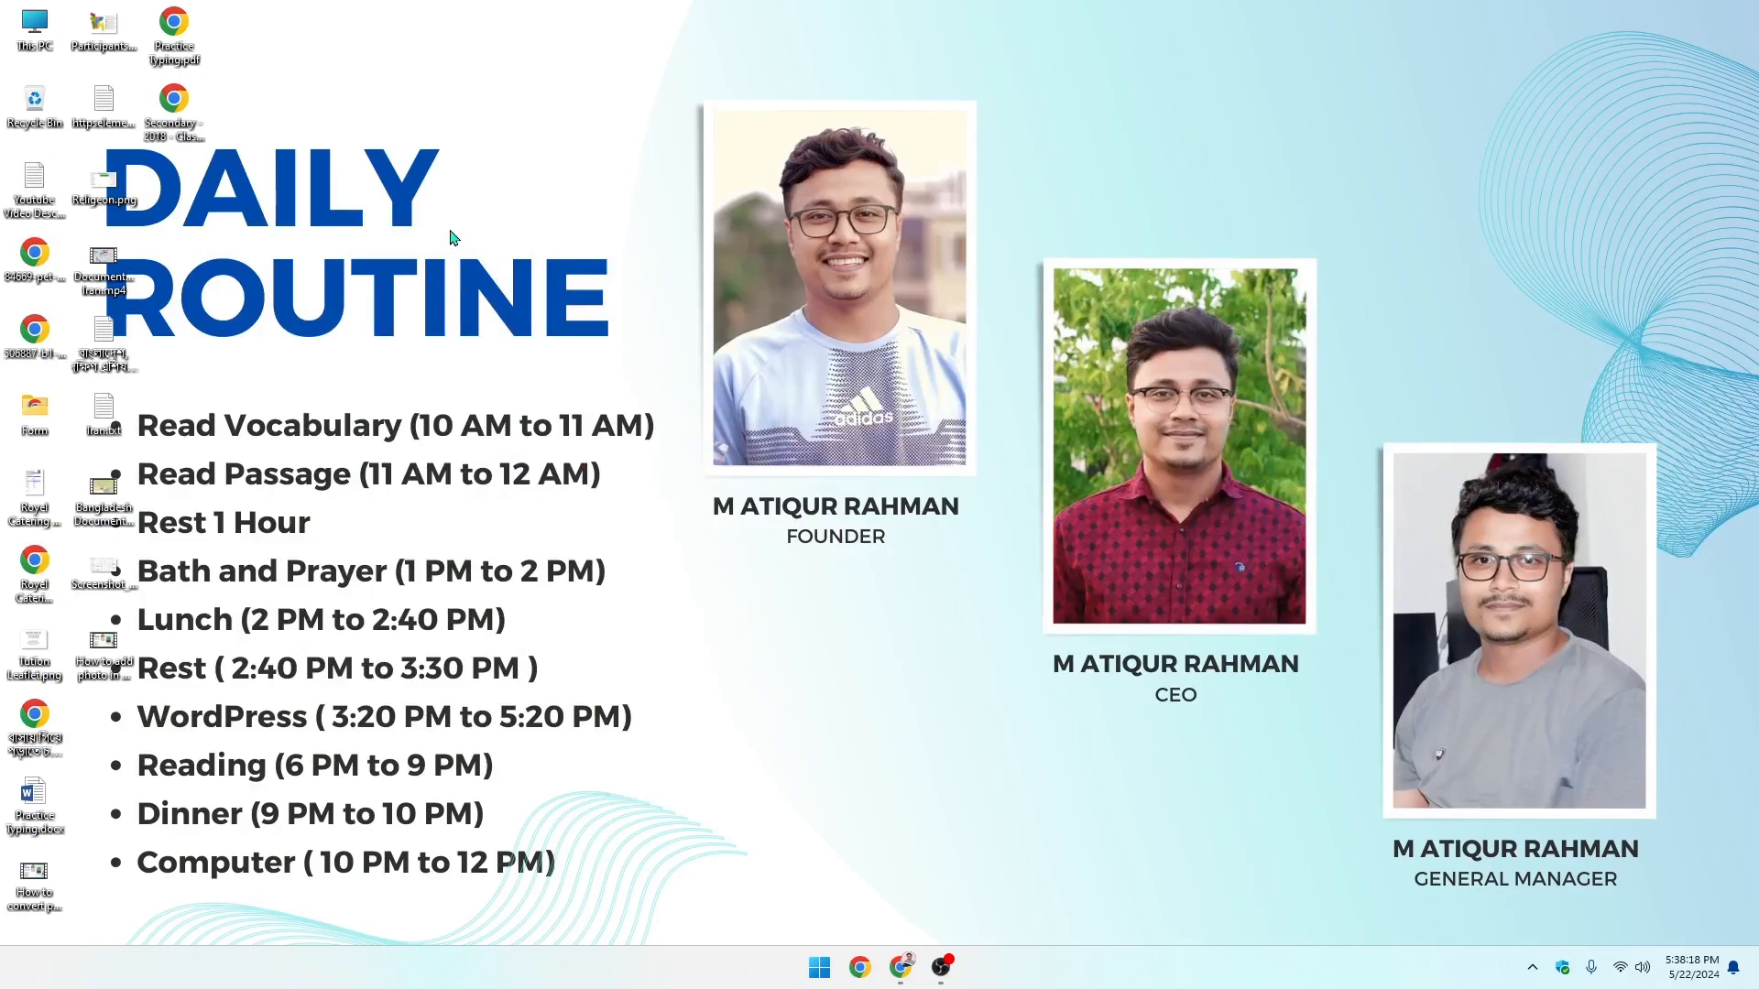
- Run local-9.0.2-windows.exe from the Downloads folder in File Explorer
double_click(37, 30)
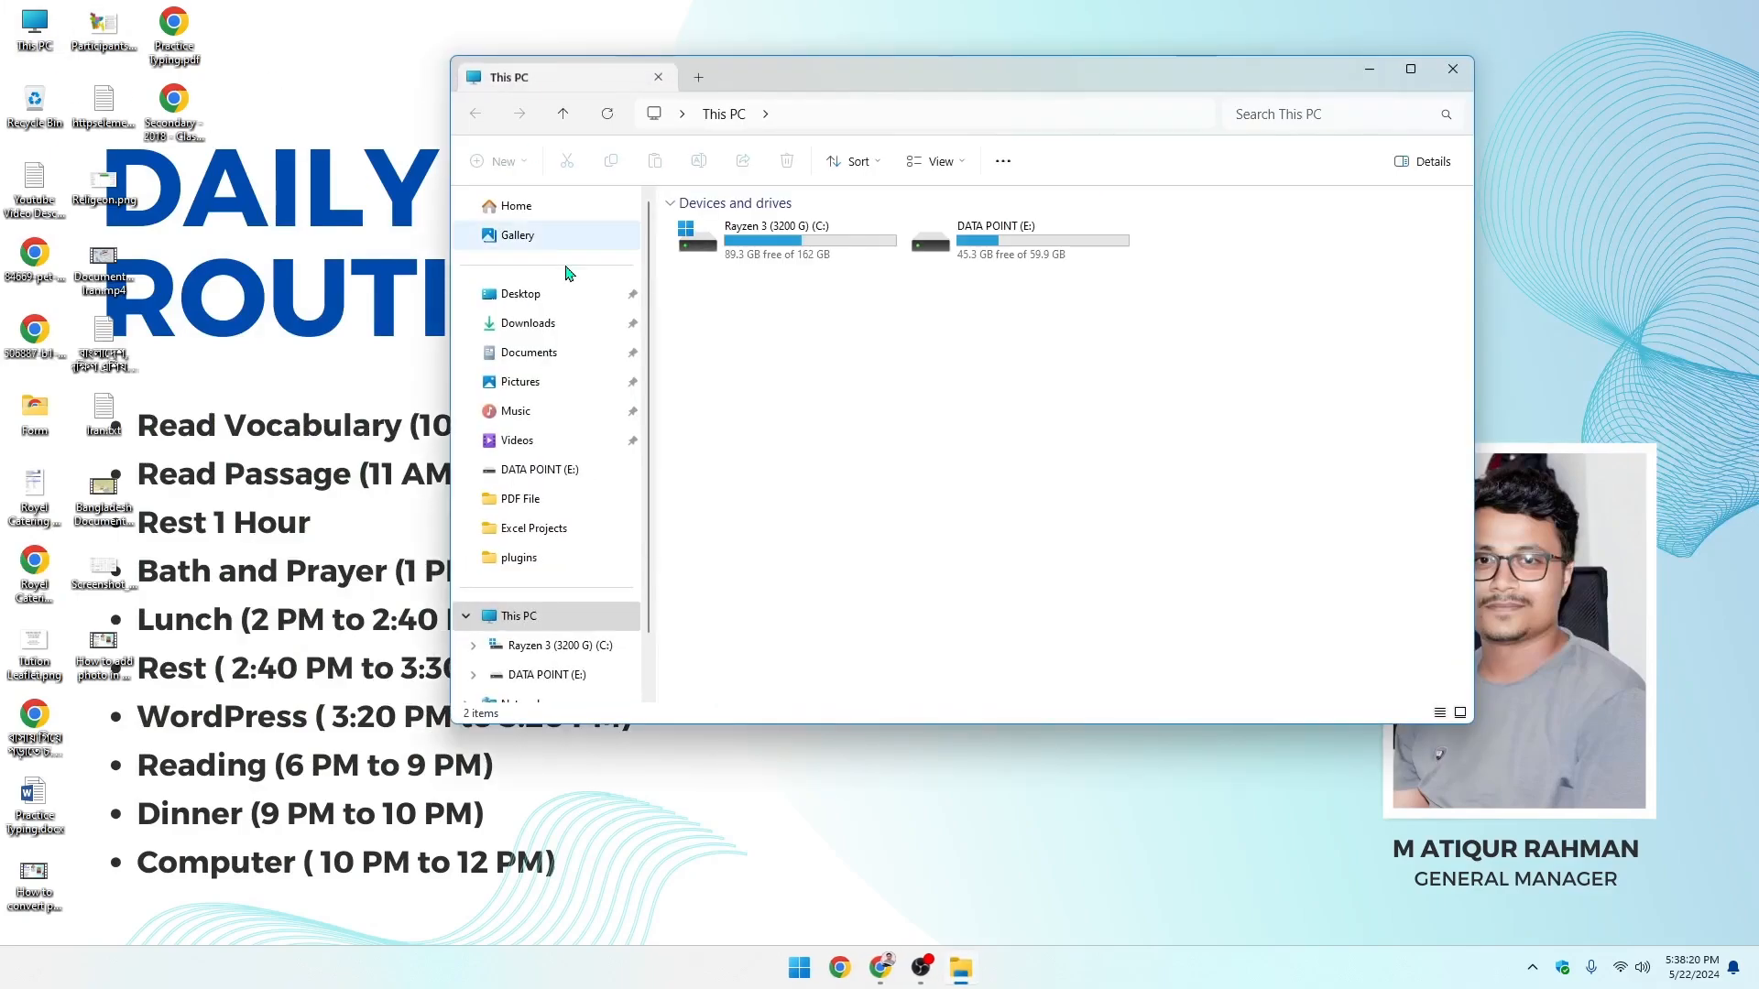
left_click(575, 321)
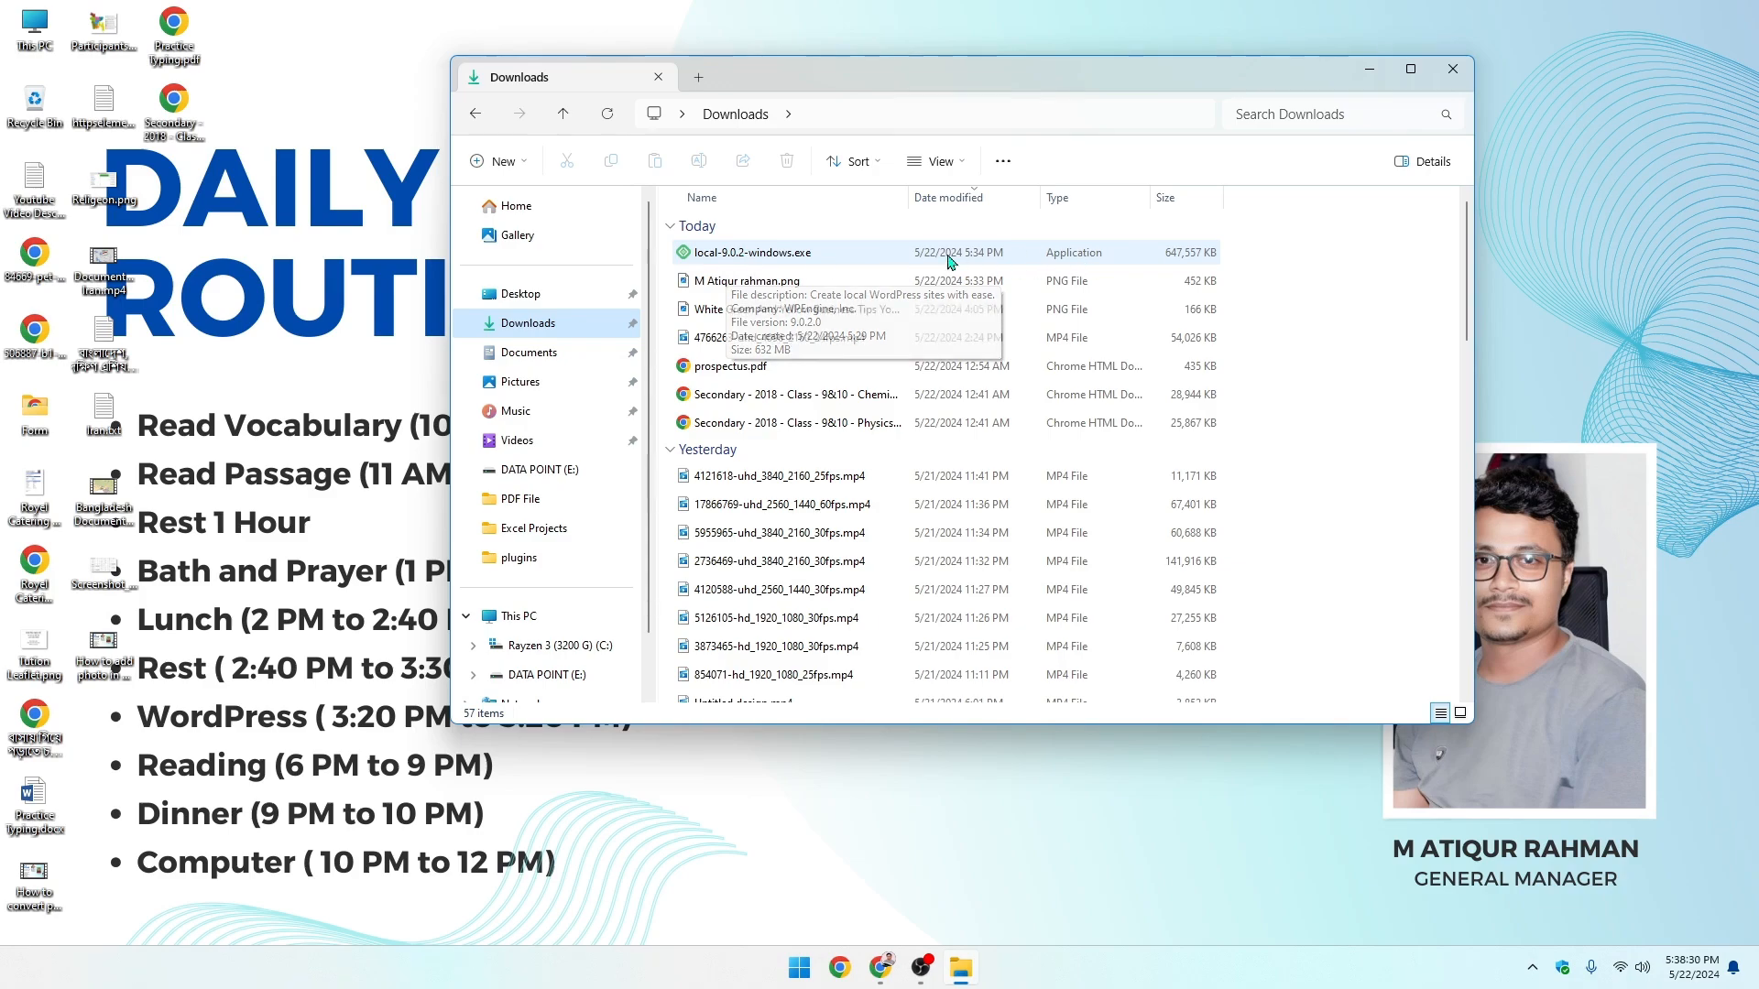
double_click(798, 259)
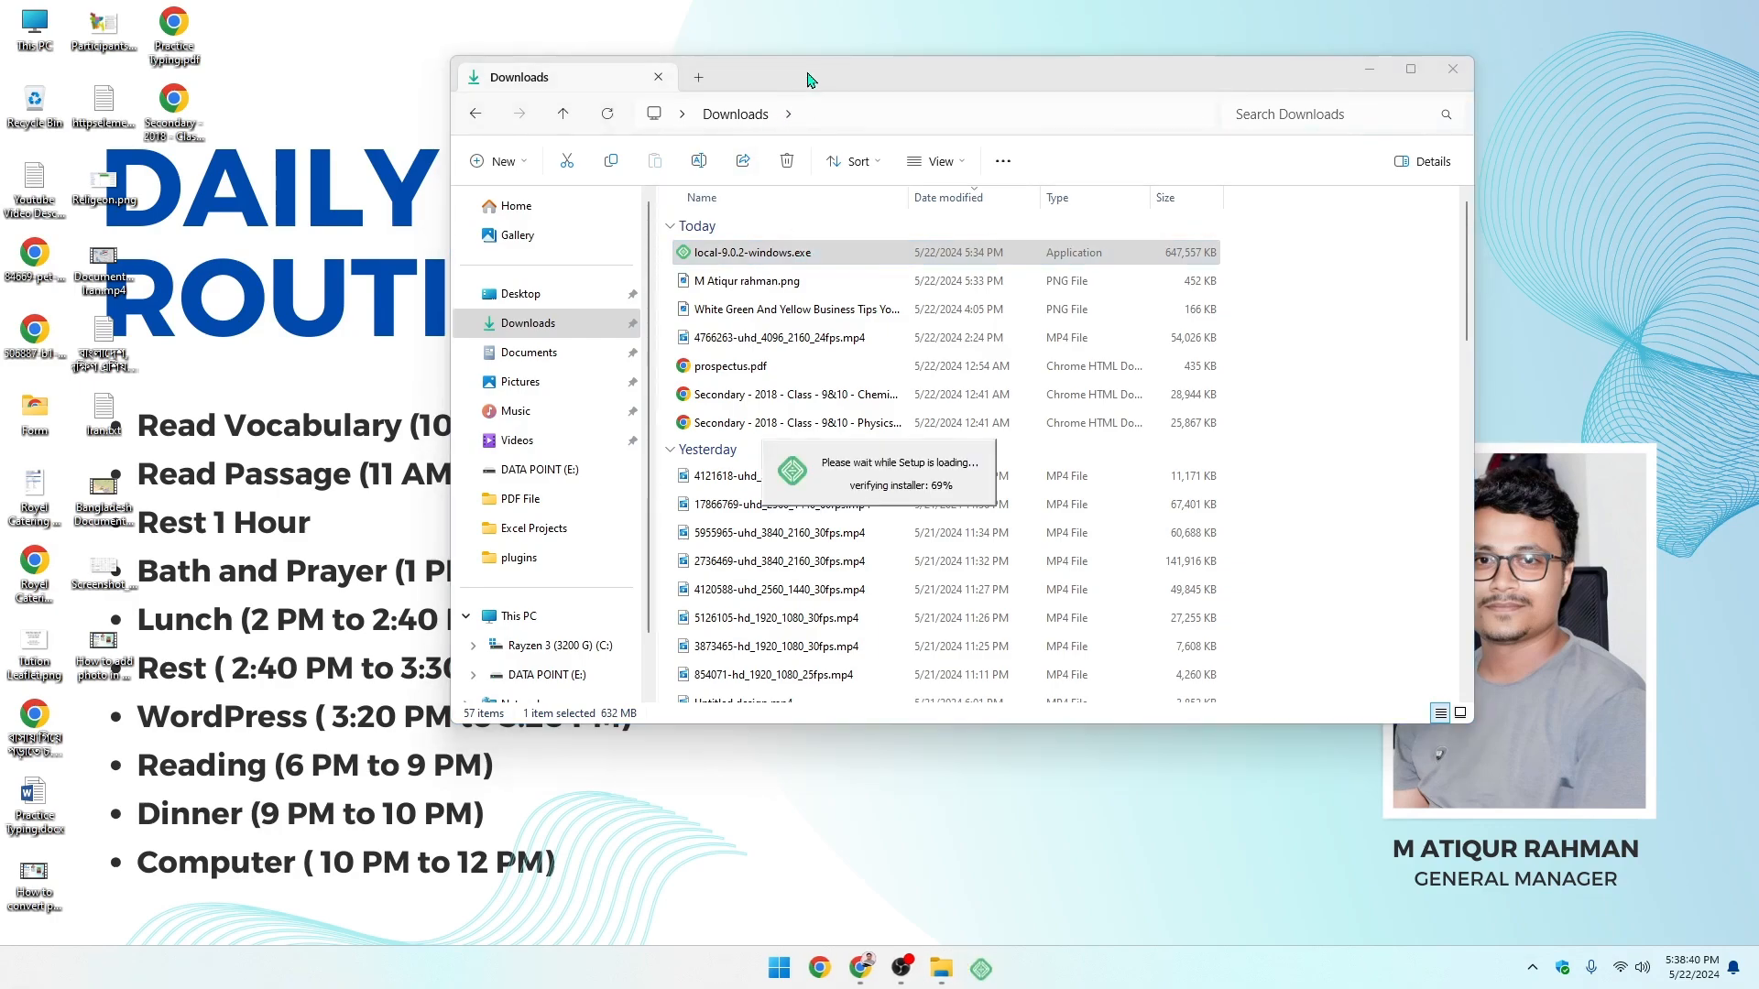
left_click_drag(808, 77, 734, 79)
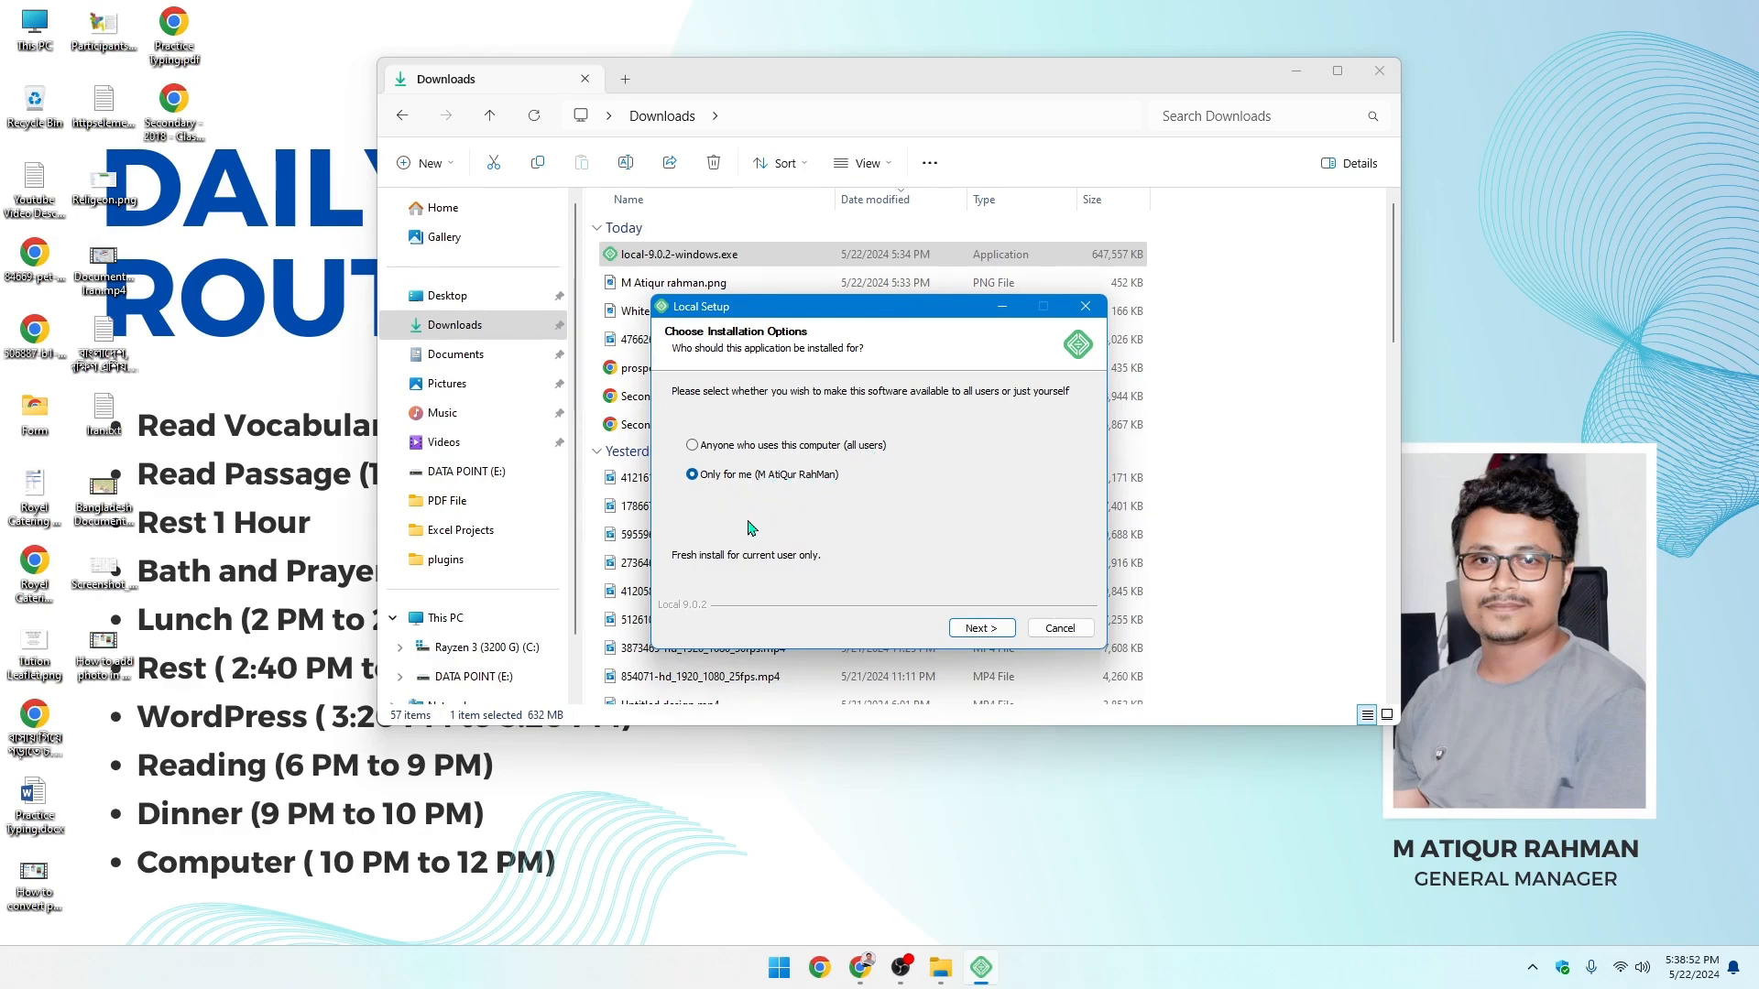
- Start installing Local with the default location and close the Downloads window
left_click(961, 624)
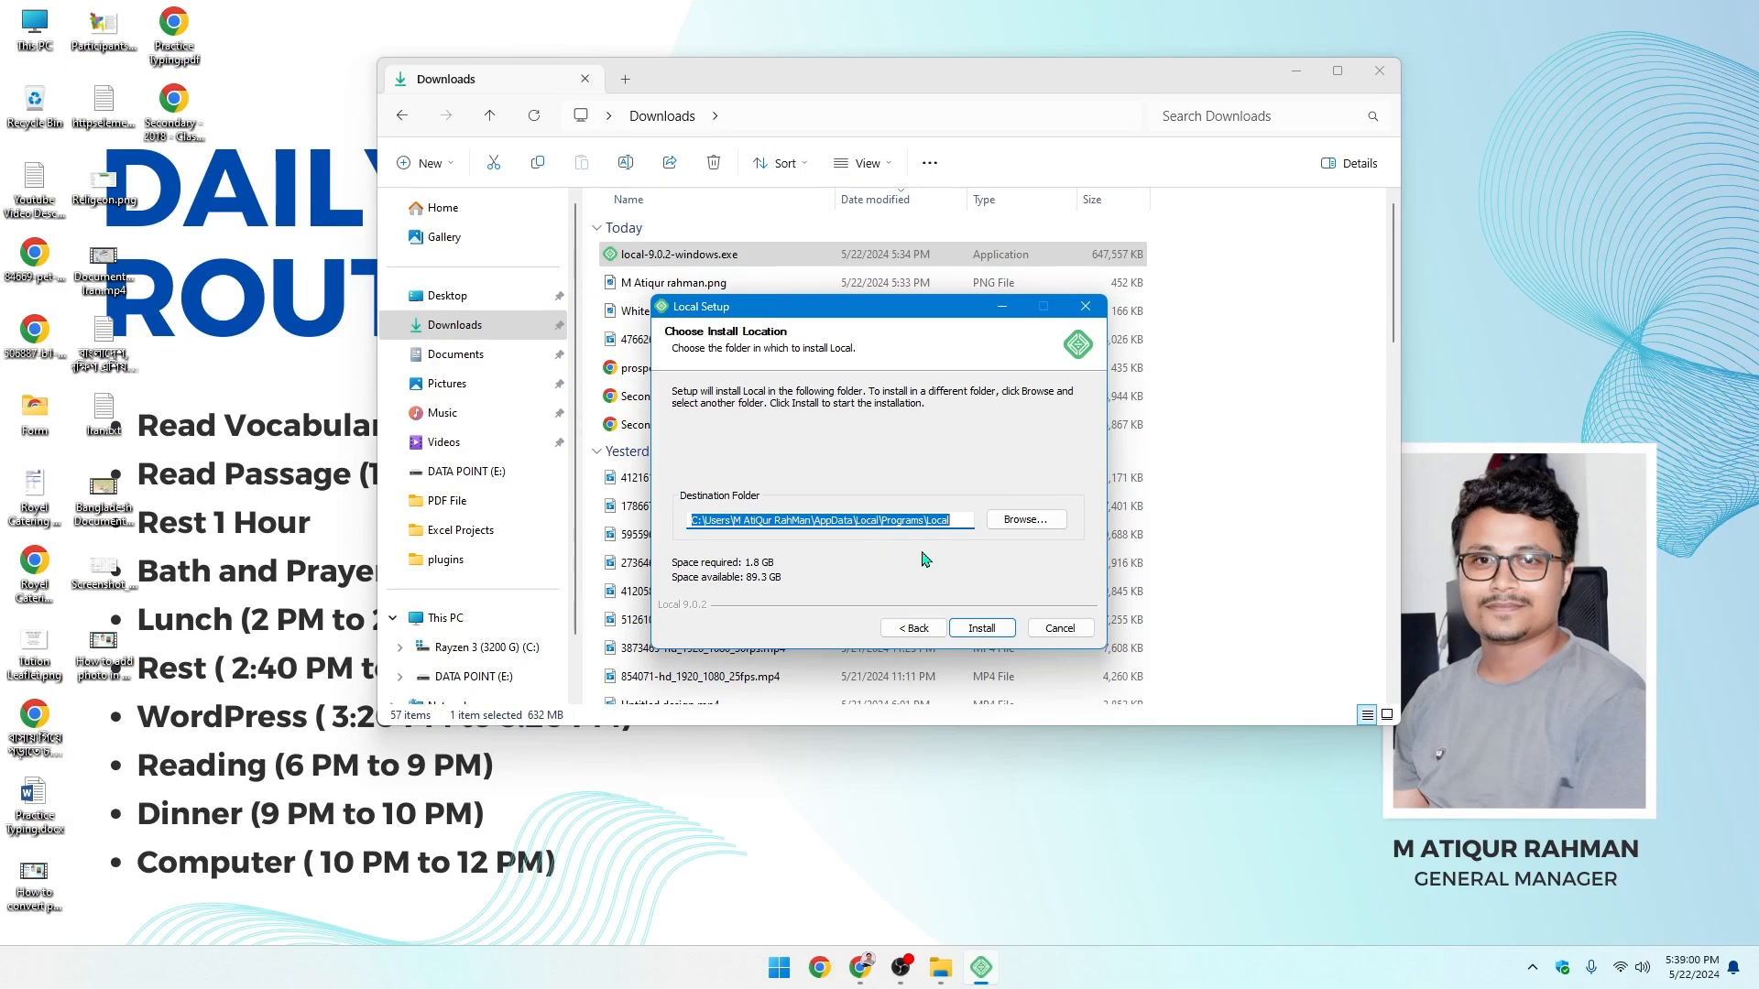
left_click(981, 627)
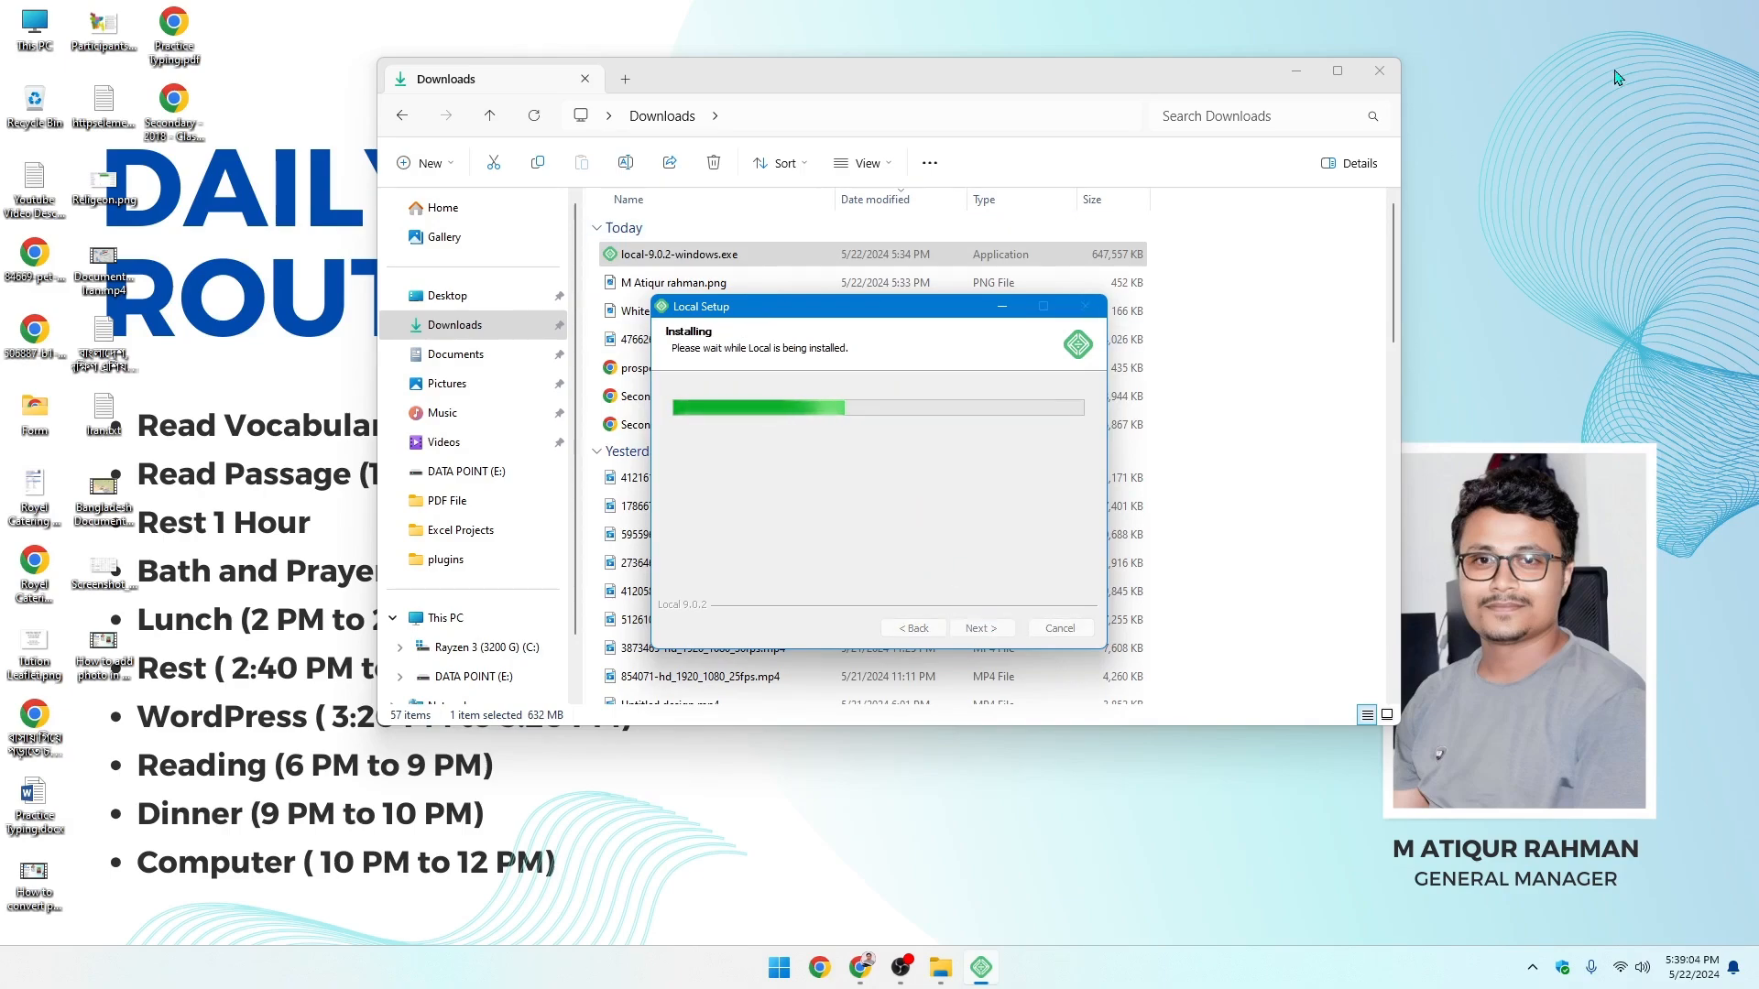
left_click(1380, 72)
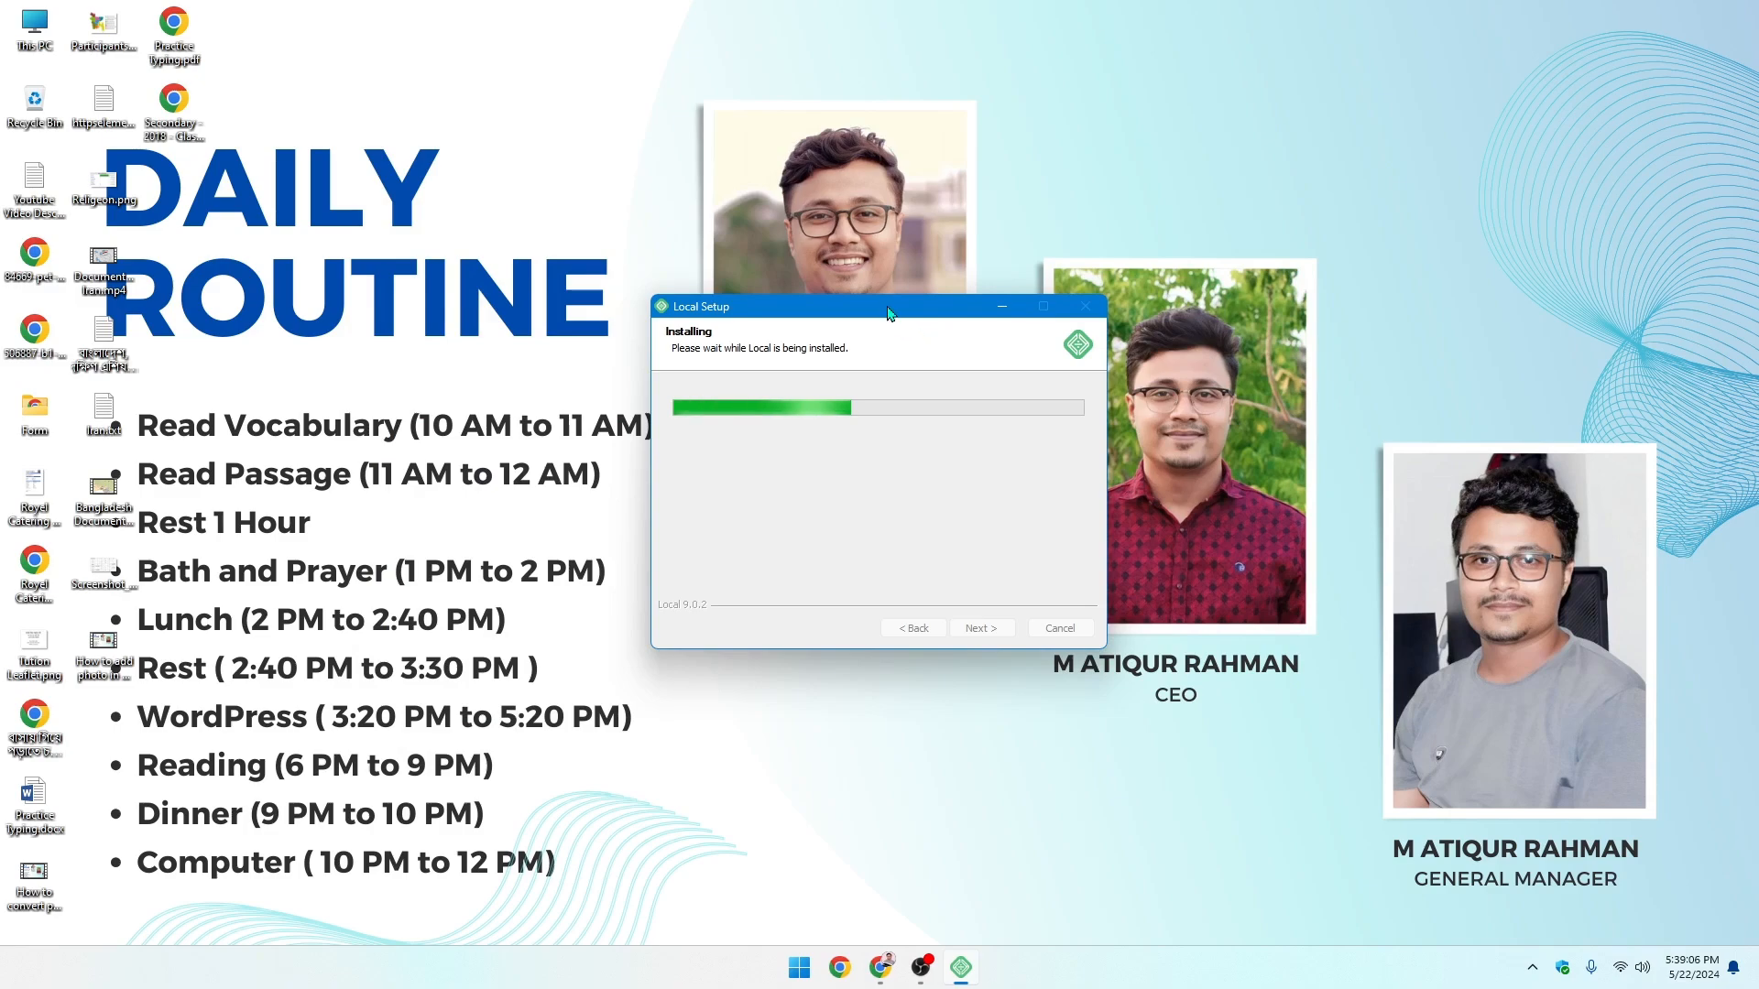
left_click_drag(909, 314, 902, 213)
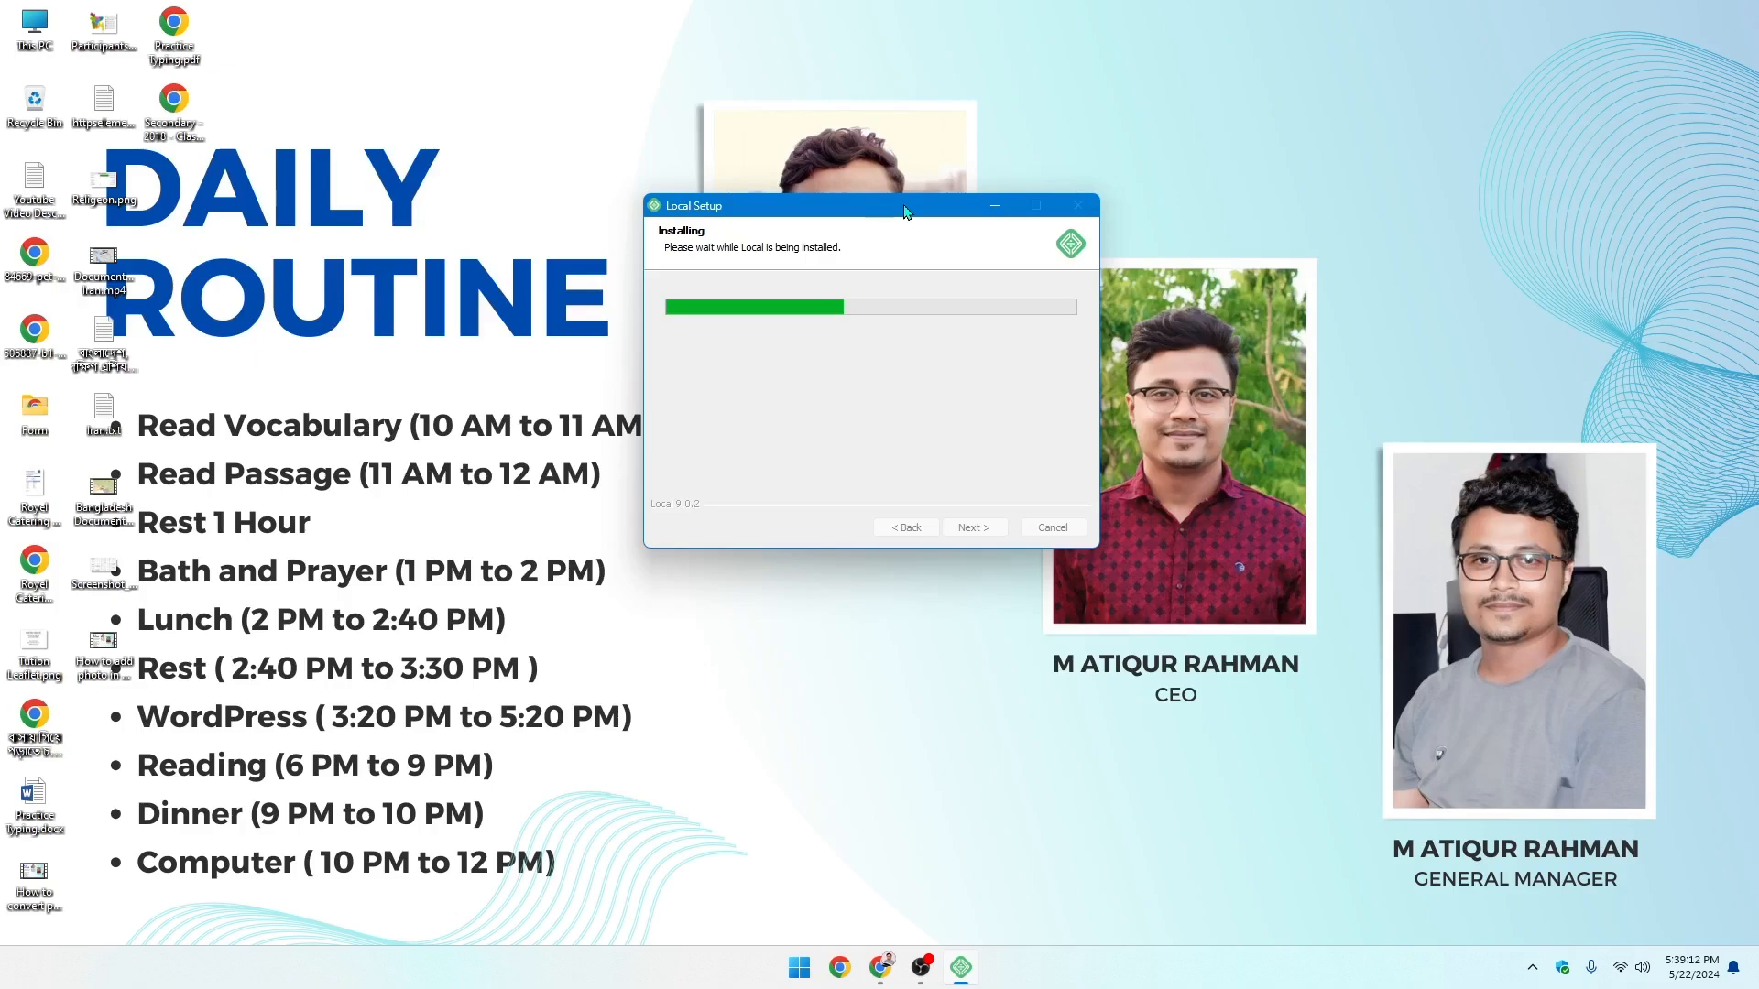
left_click_drag(904, 212, 874, 215)
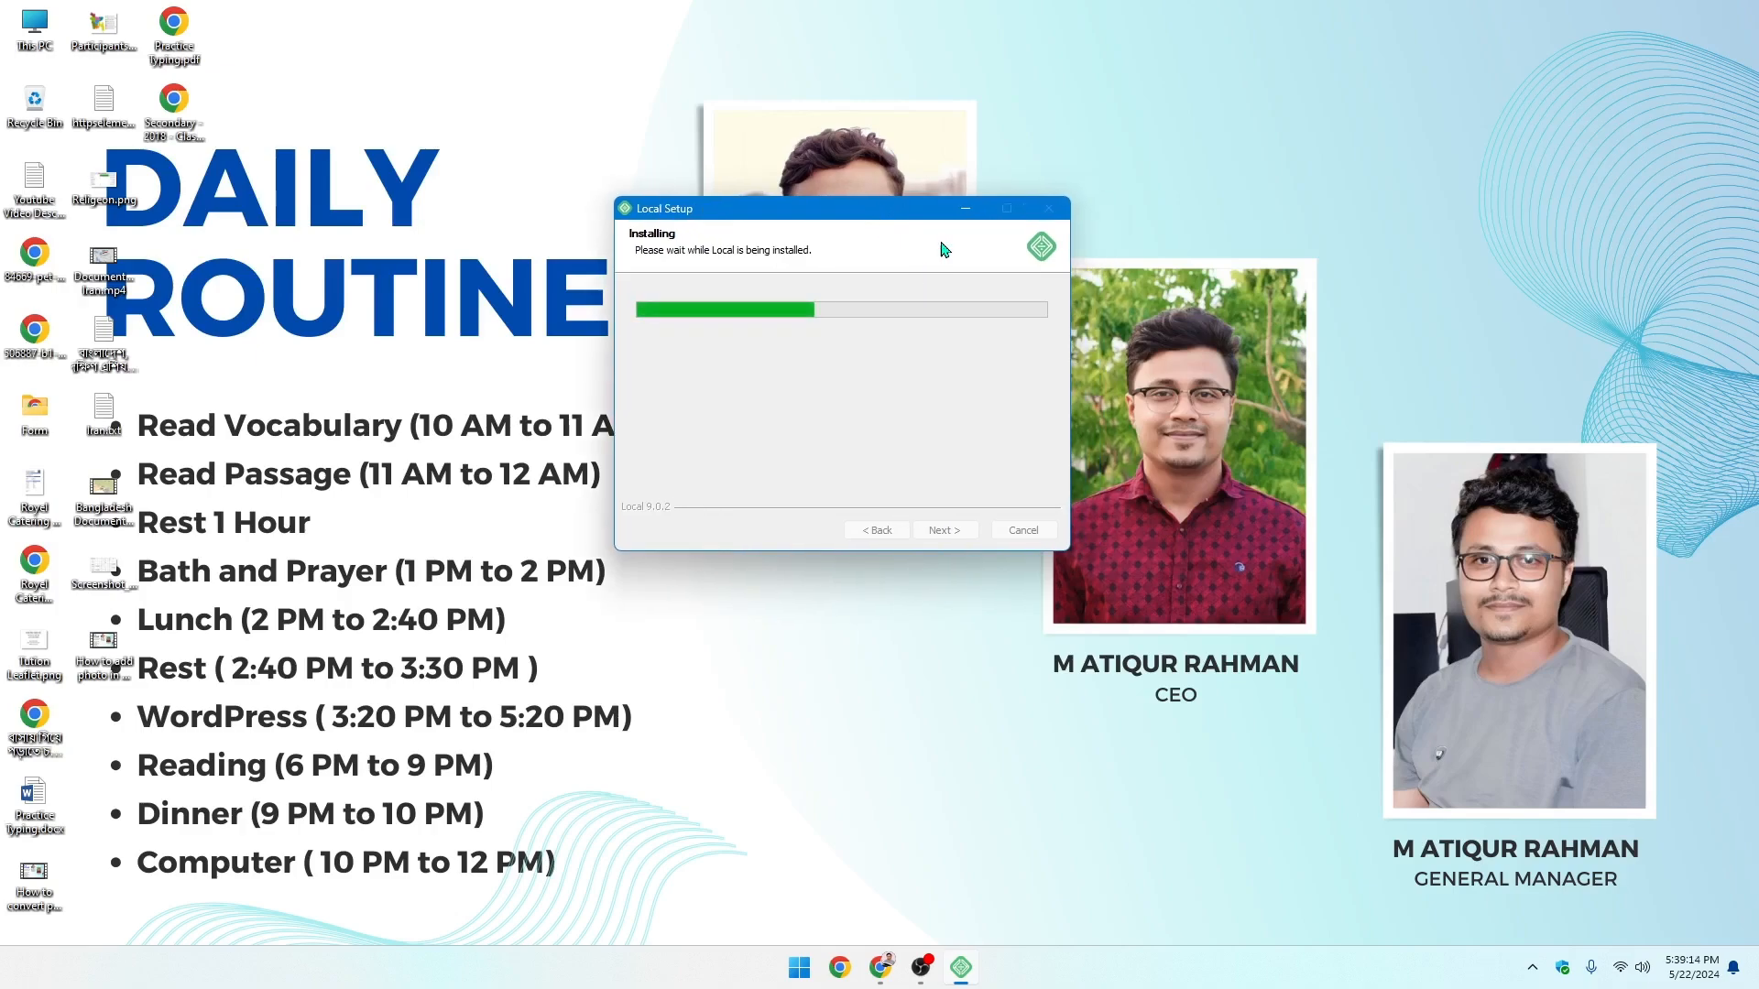
- Refresh the desktop repeatedly while the Local installation finishes
right_click(904, 143)
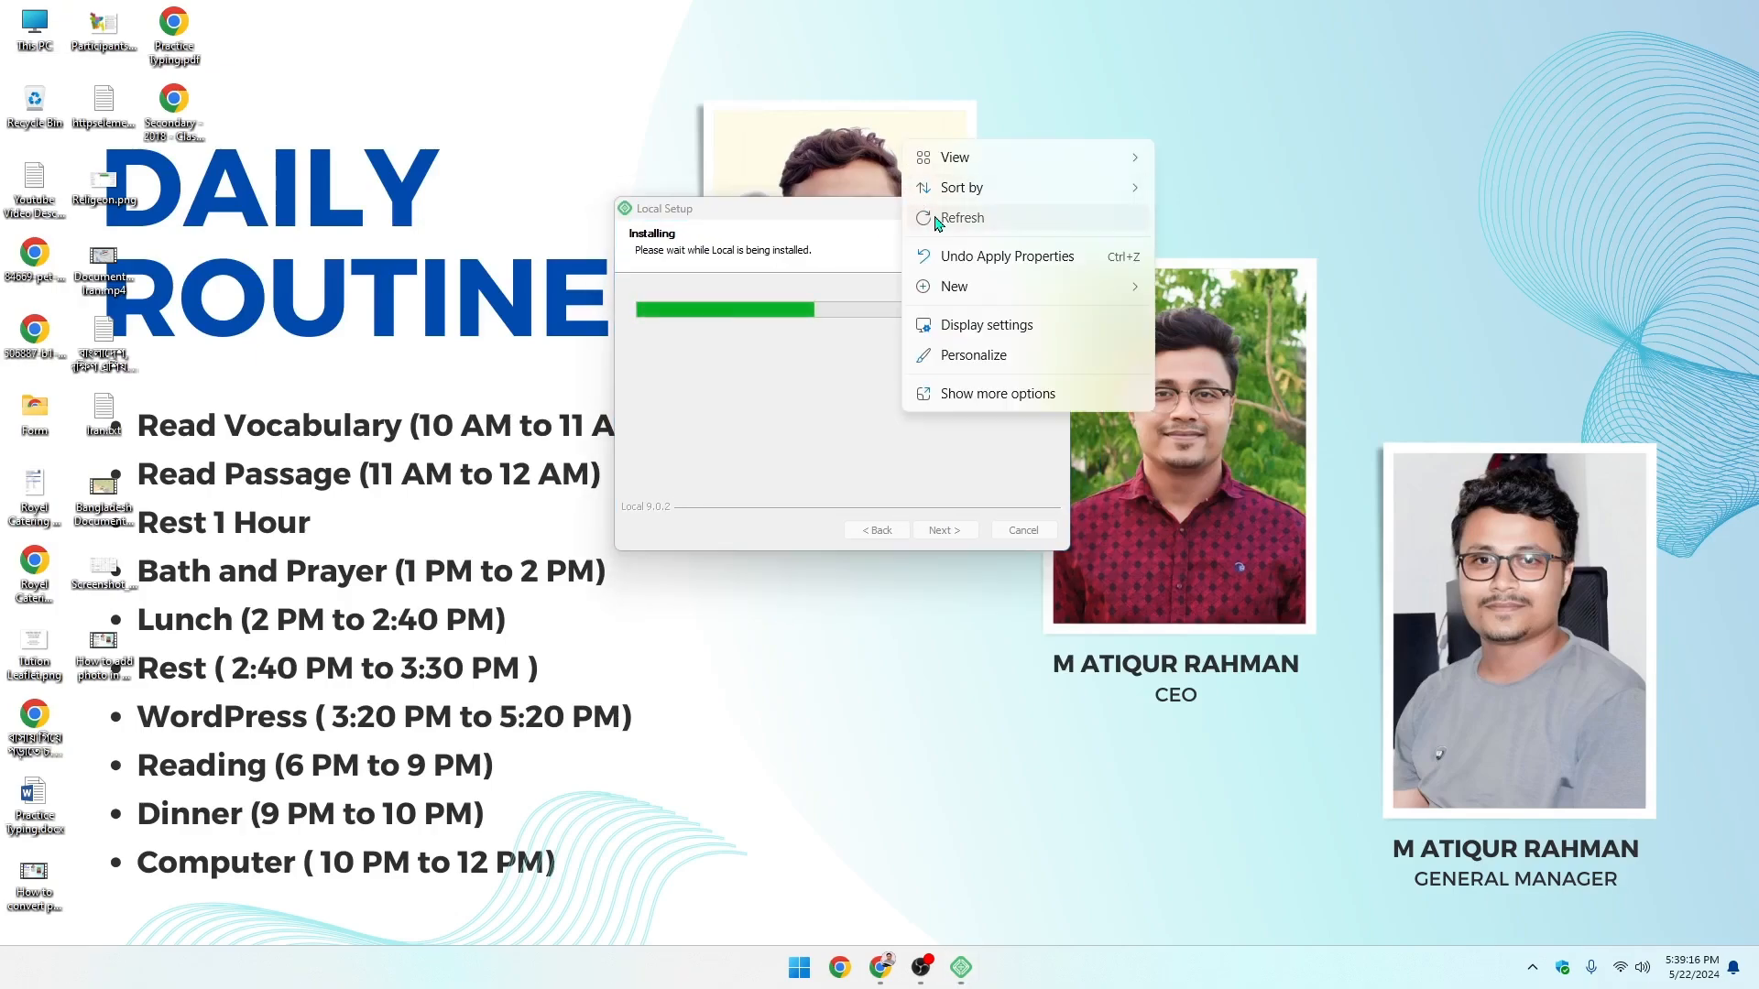
left_click(936, 220)
right_click(728, 112)
left_click(778, 187)
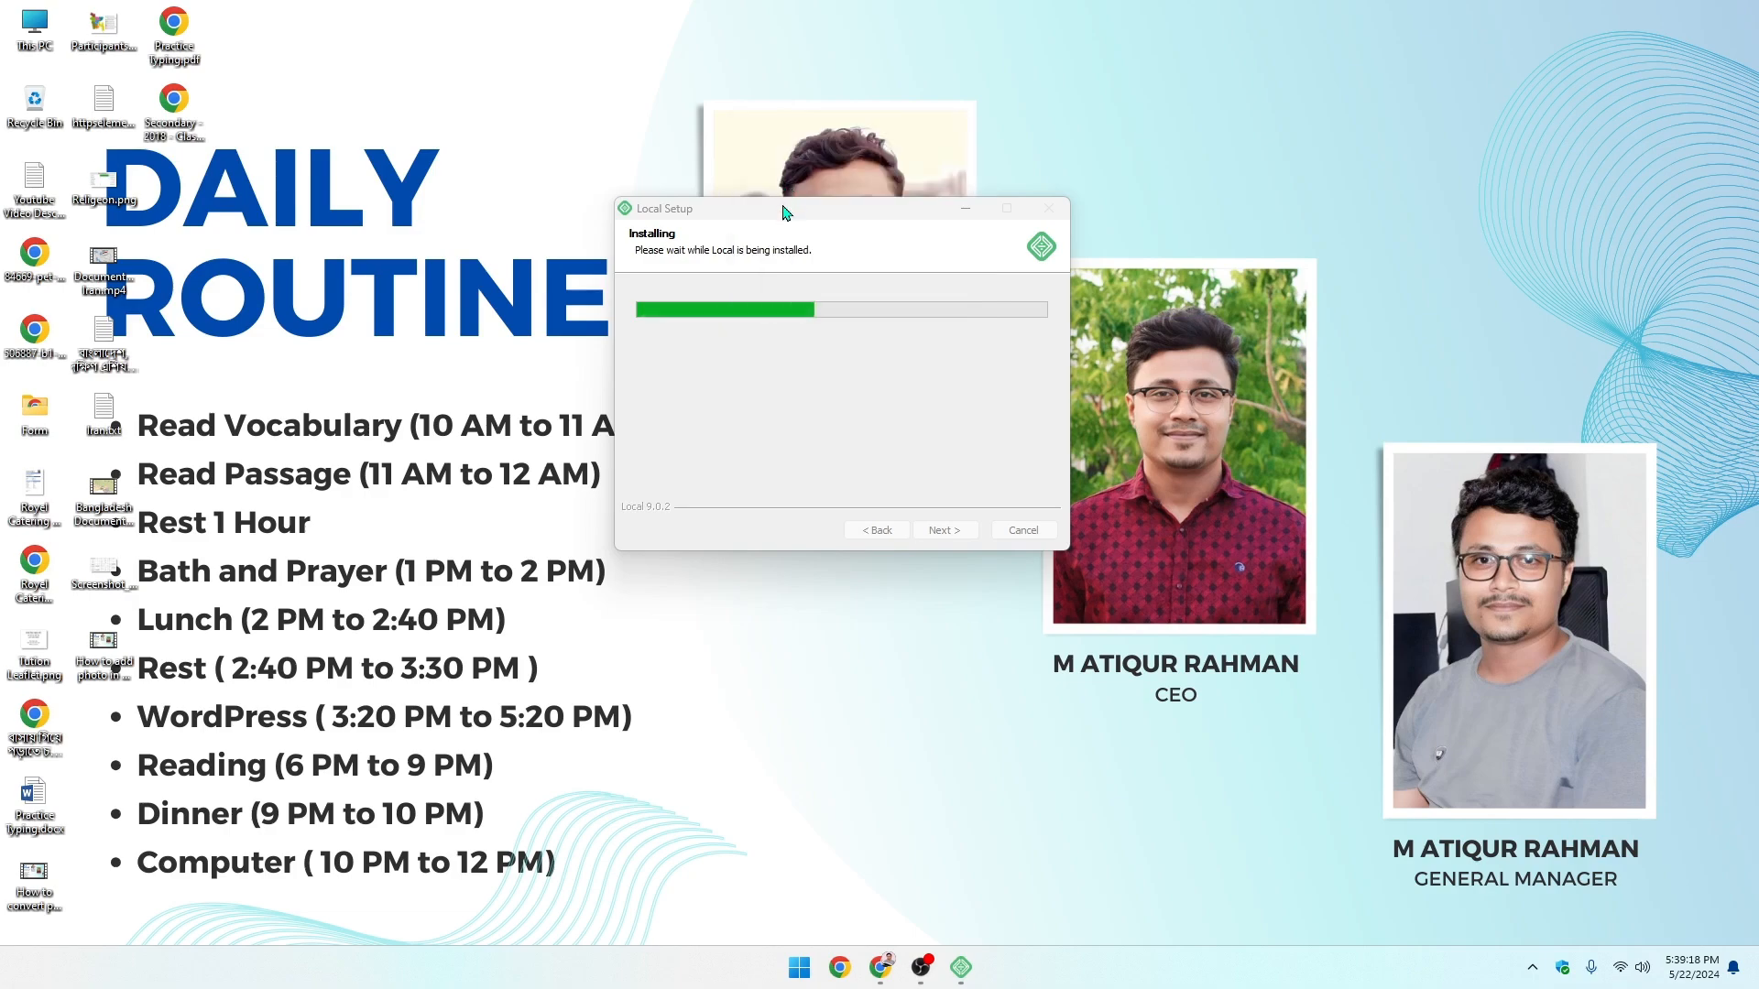
right_click(834, 144)
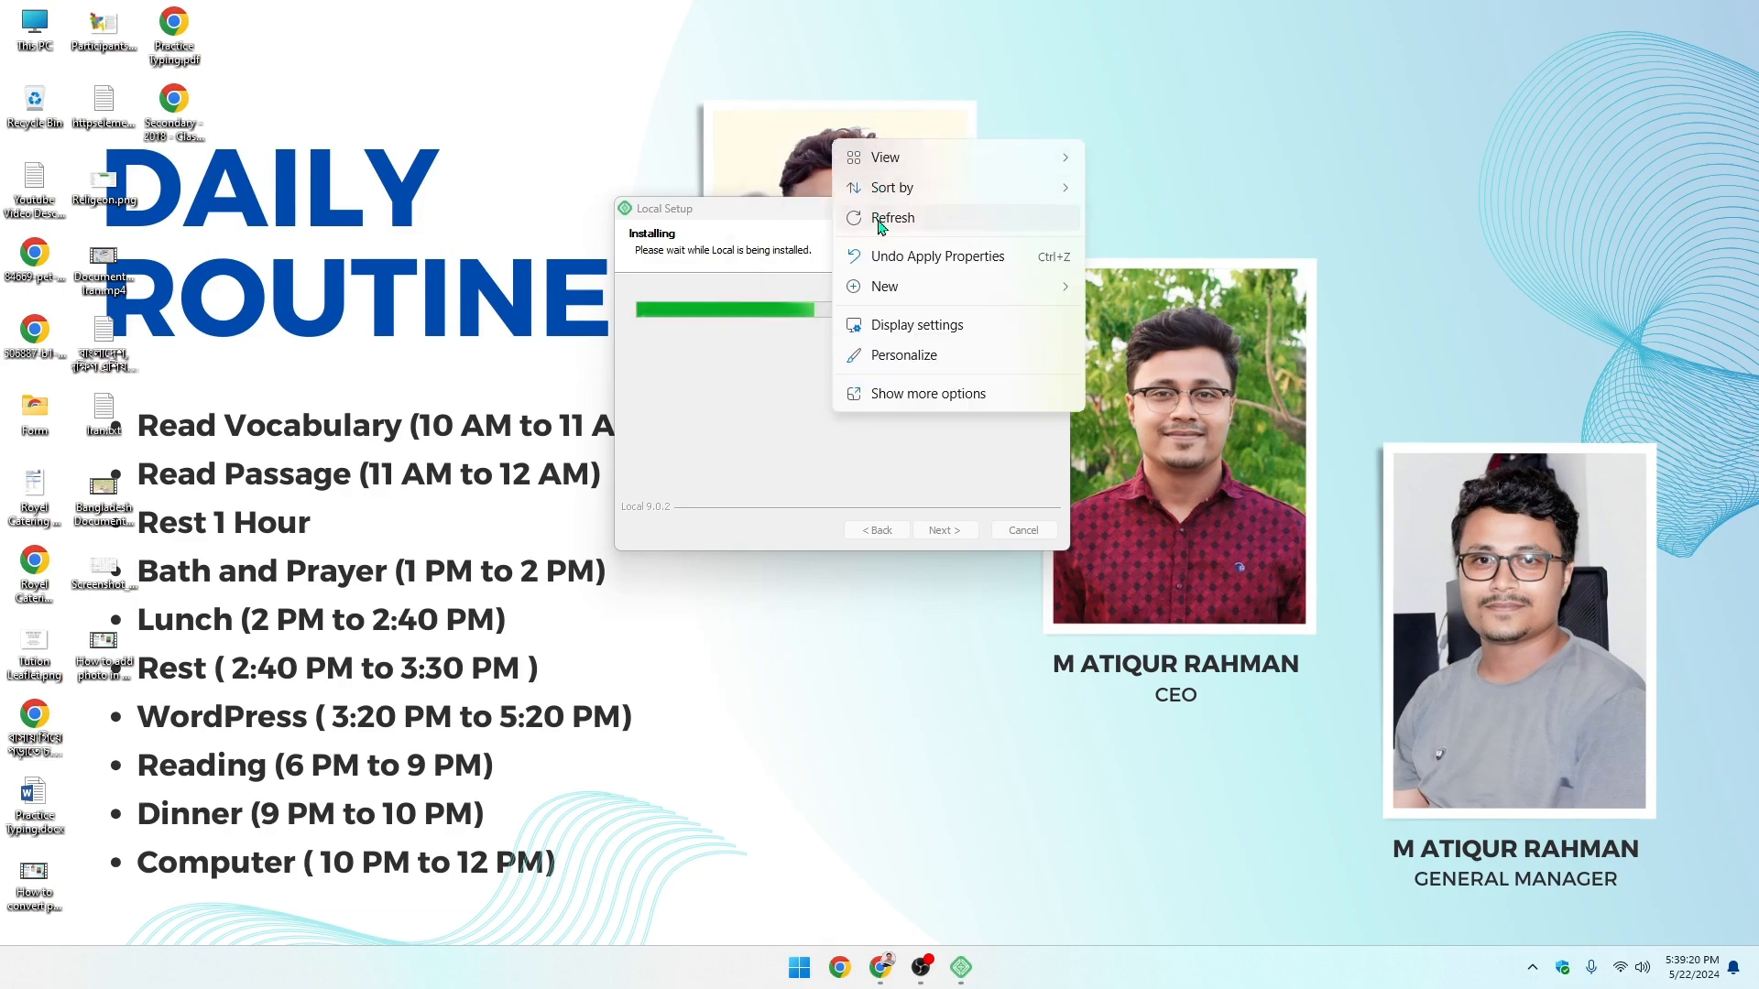
left_click(879, 223)
right_click(835, 87)
left_click(893, 157)
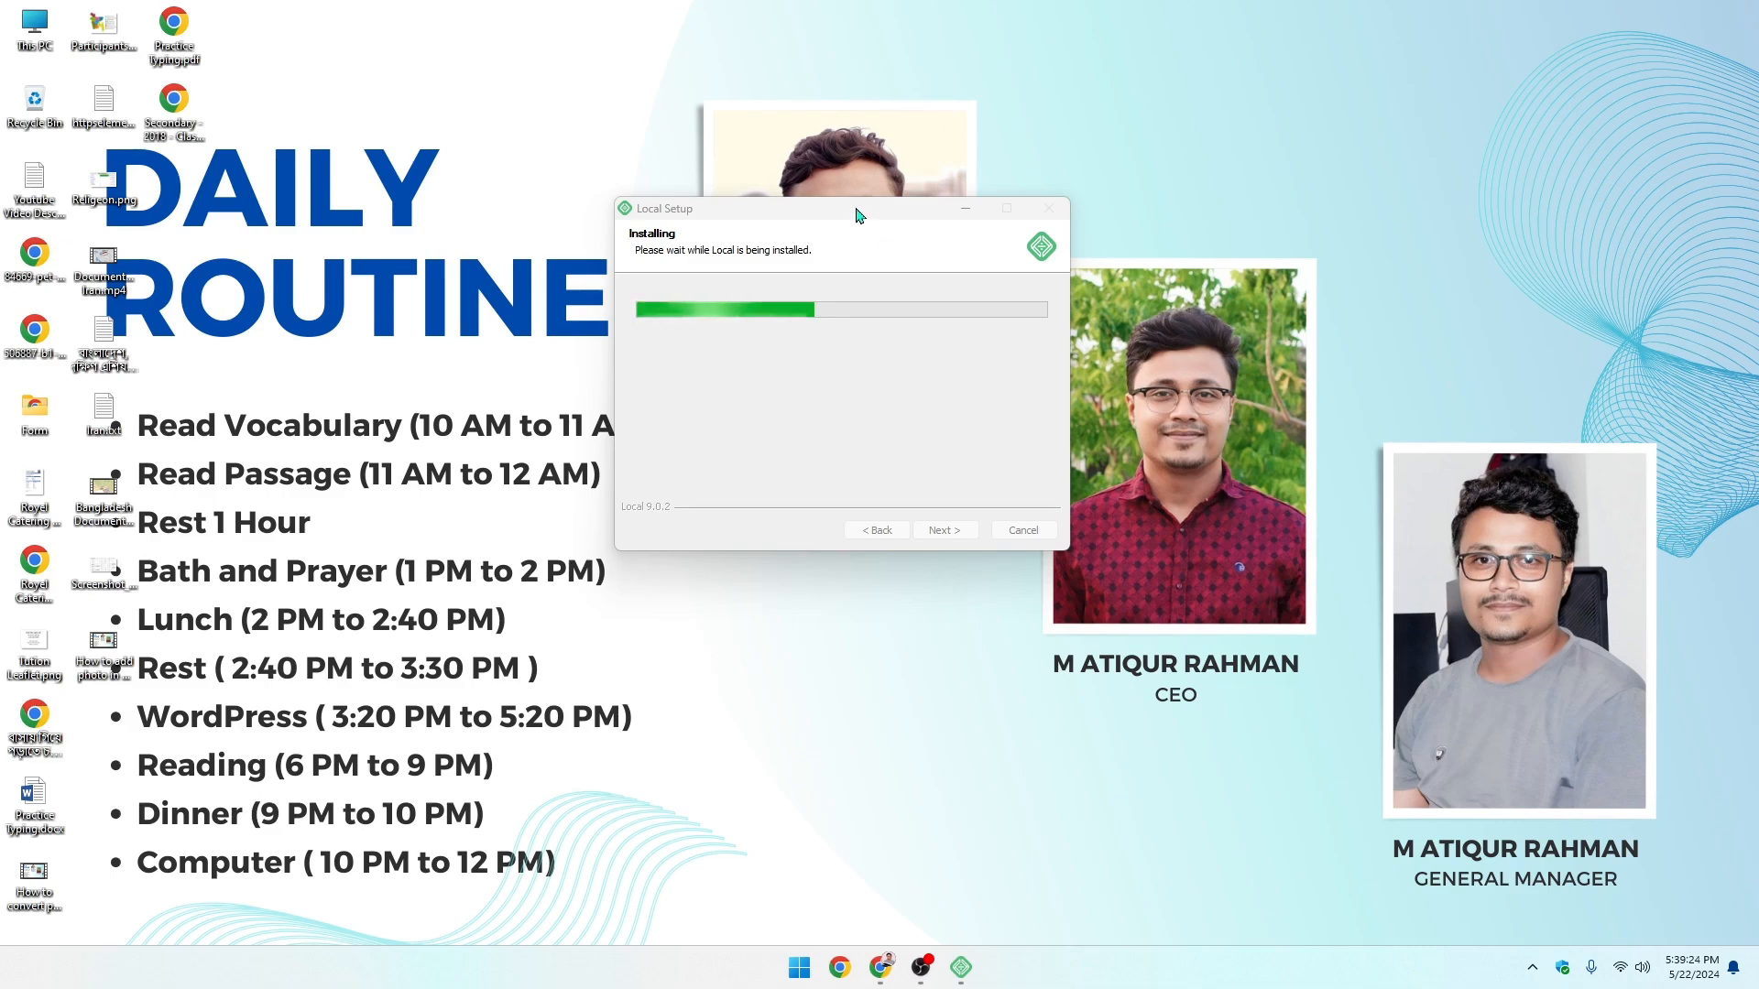
left_click_drag(856, 208, 828, 213)
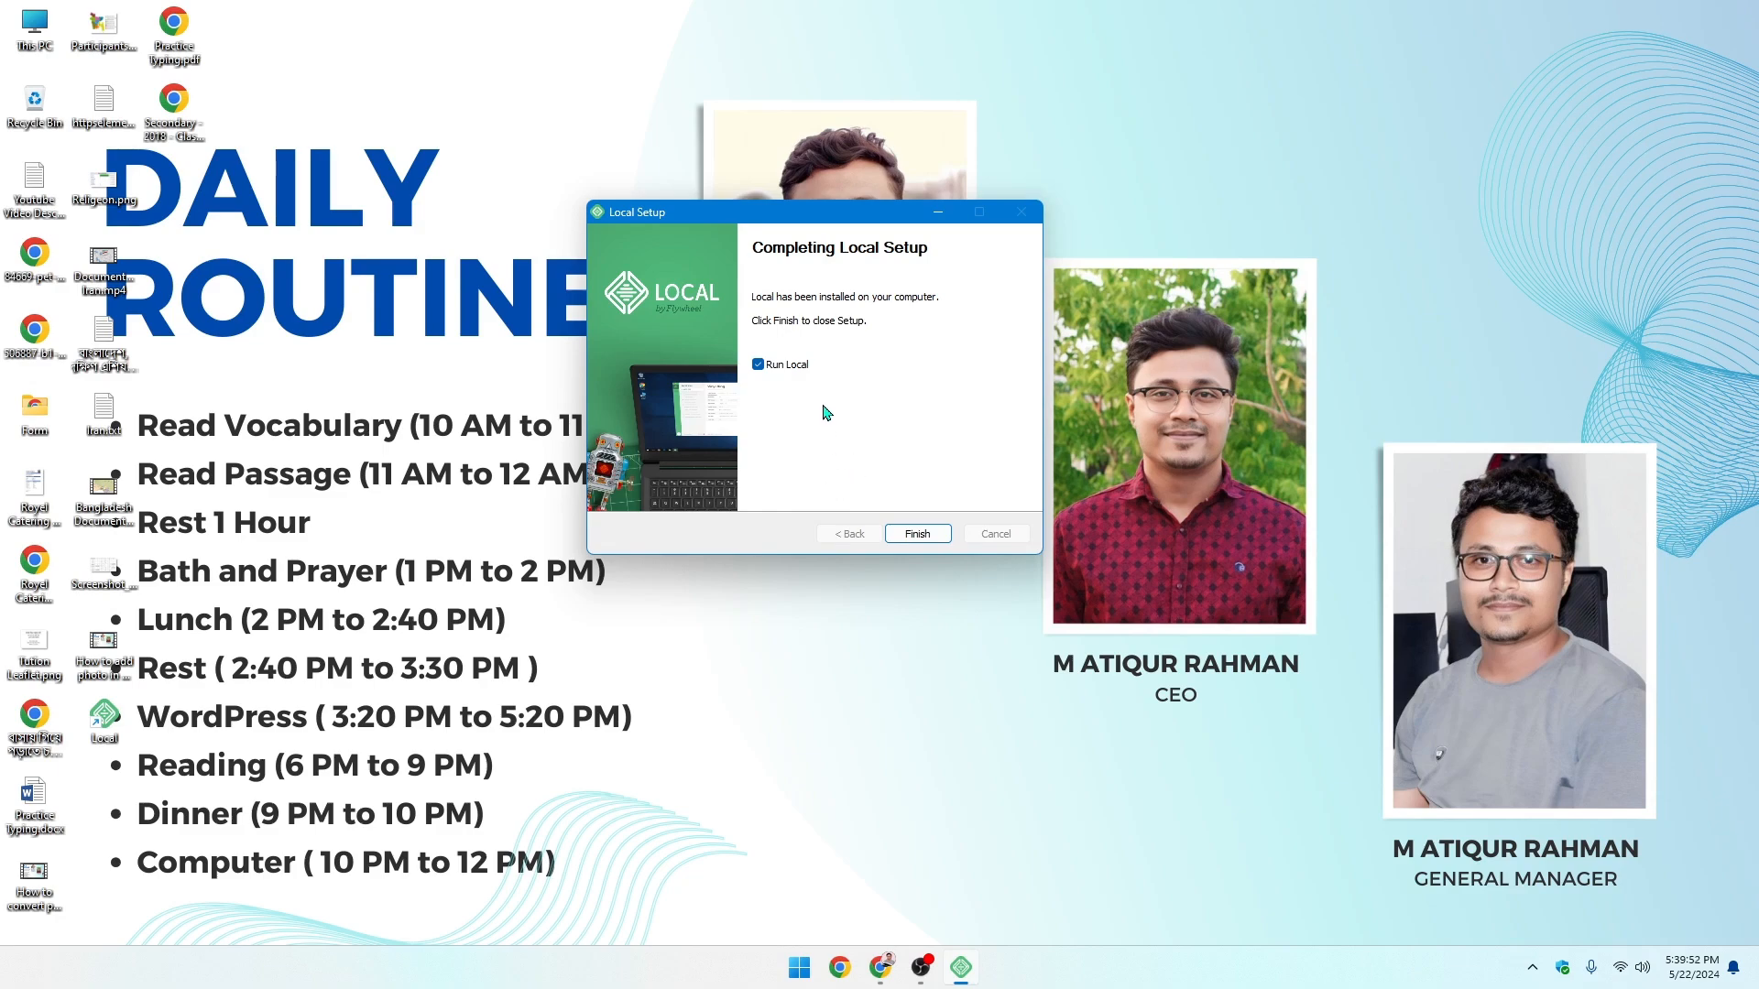
- Finish setup with Run Local ticked and begin adding a new site in Local
left_click(781, 366)
left_click(759, 366)
left_click(918, 535)
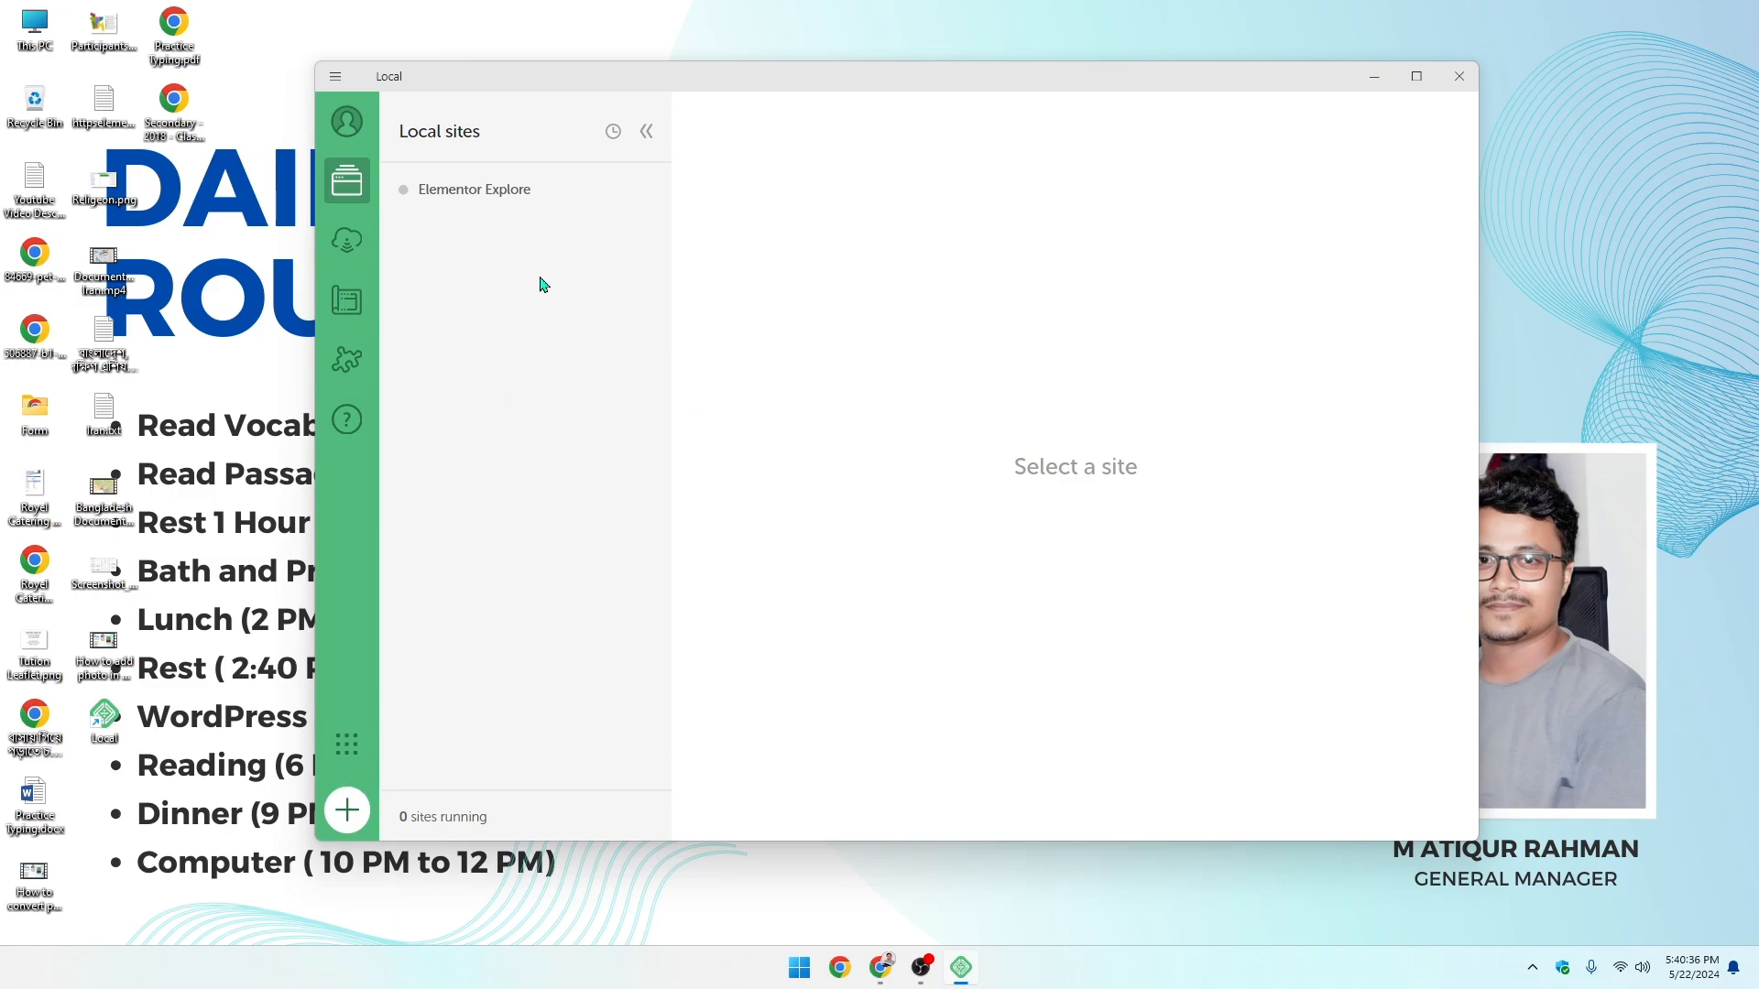
left_click(346, 809)
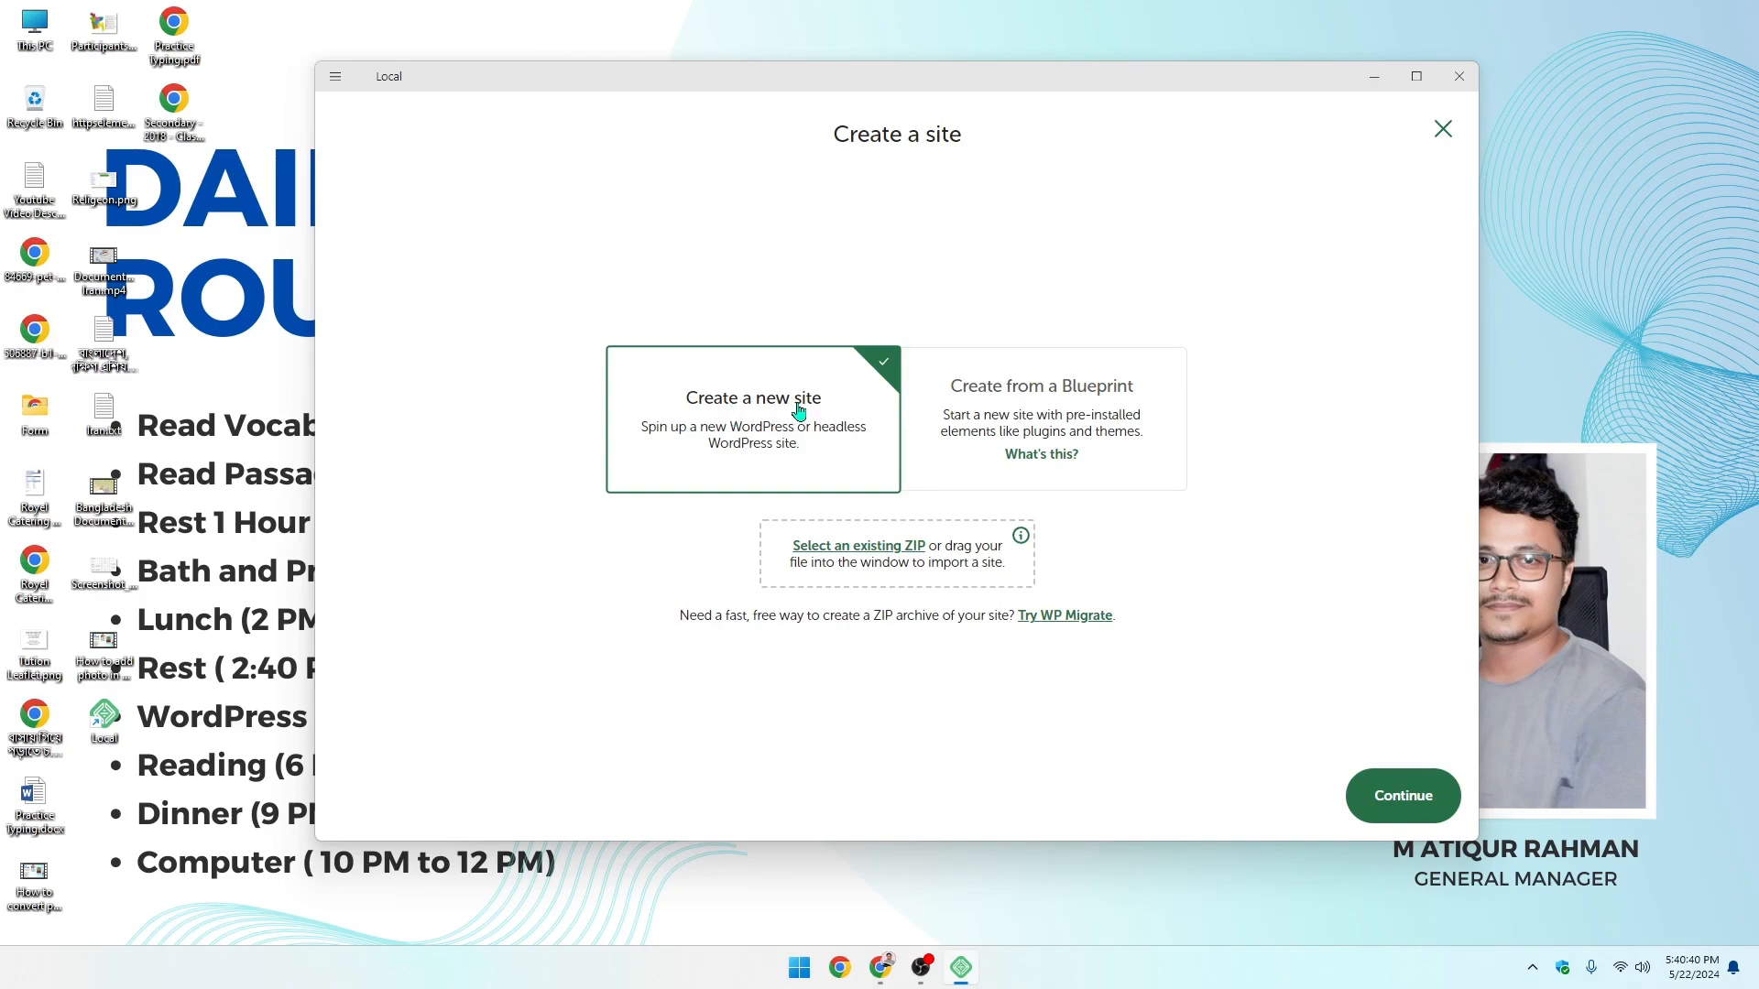
- Create a new site named 'Demo site' with the Preferred environment and a WordPress login
left_click(1099, 431)
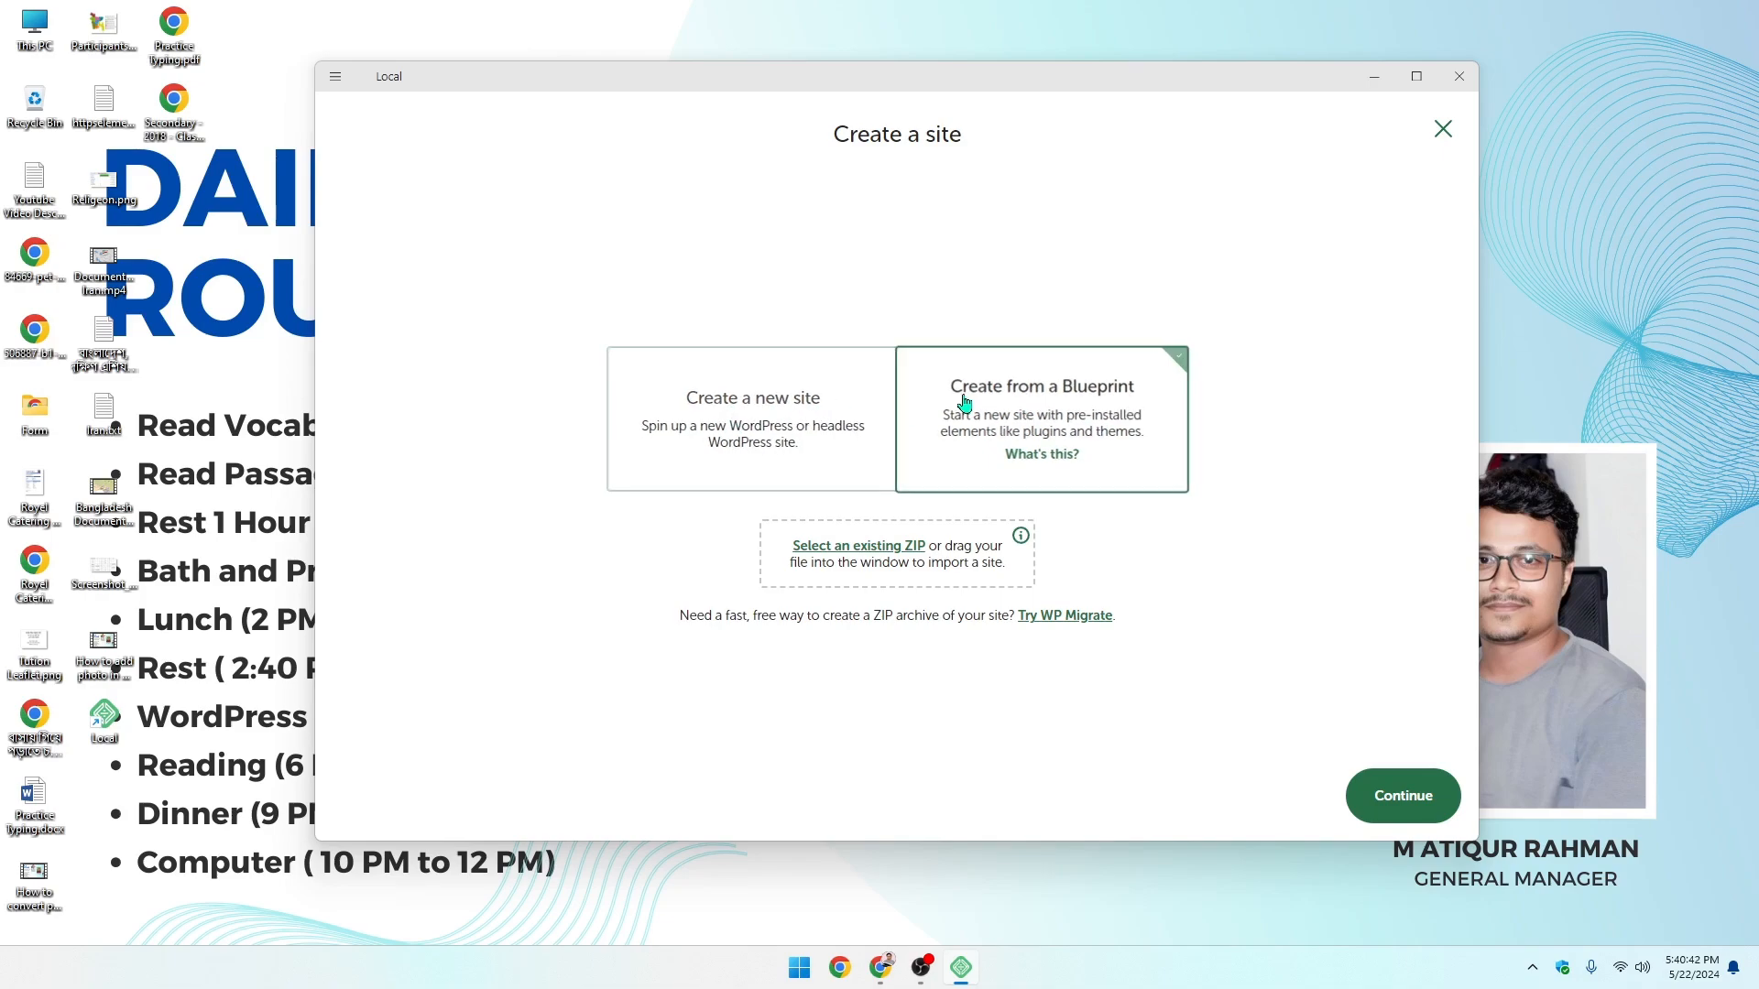
left_click(719, 387)
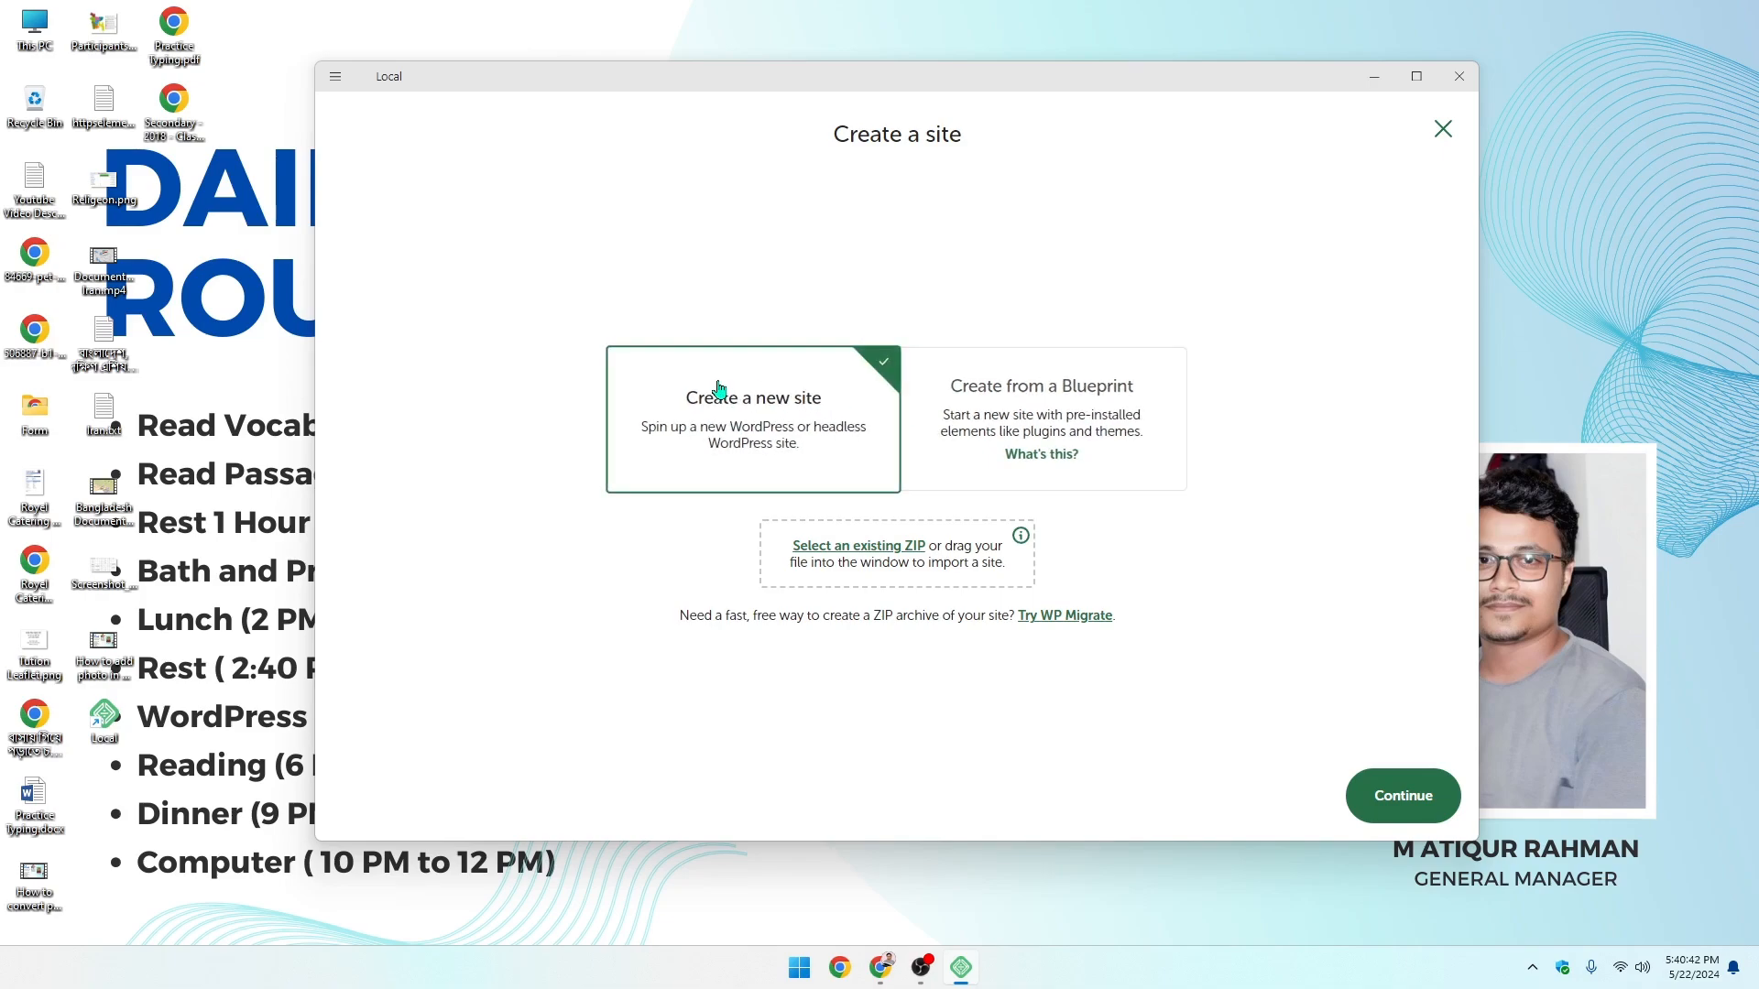
left_click(1398, 795)
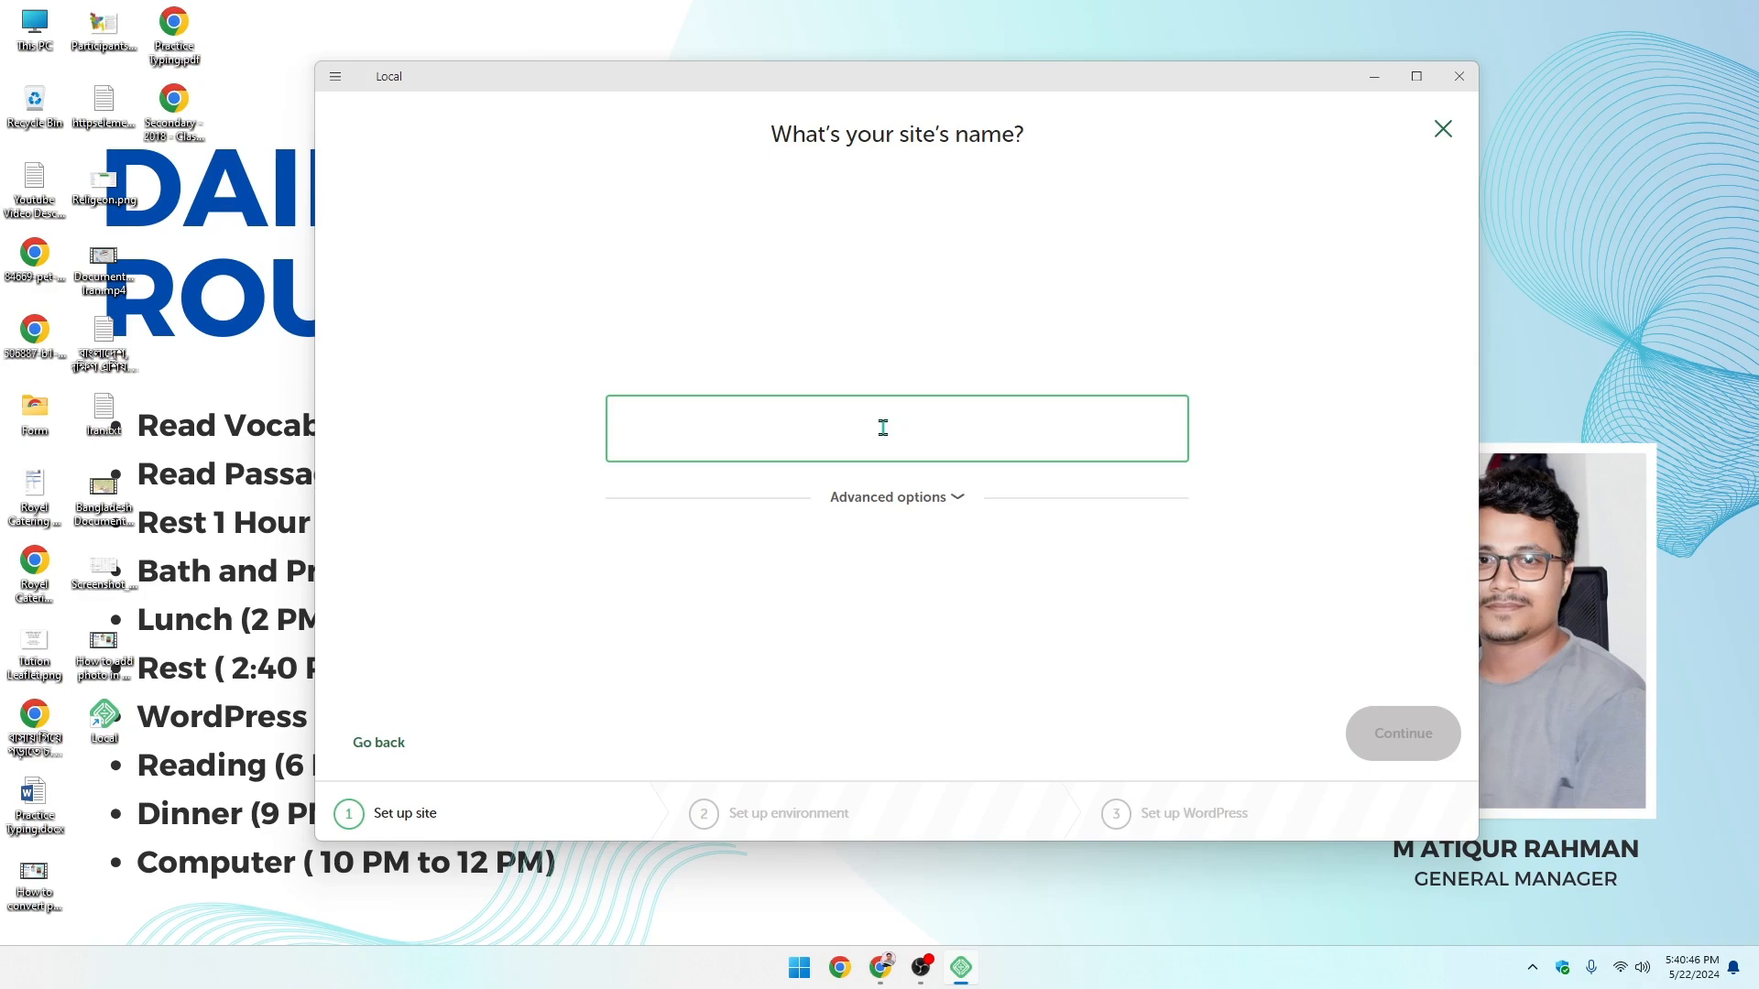
type("Demo site")
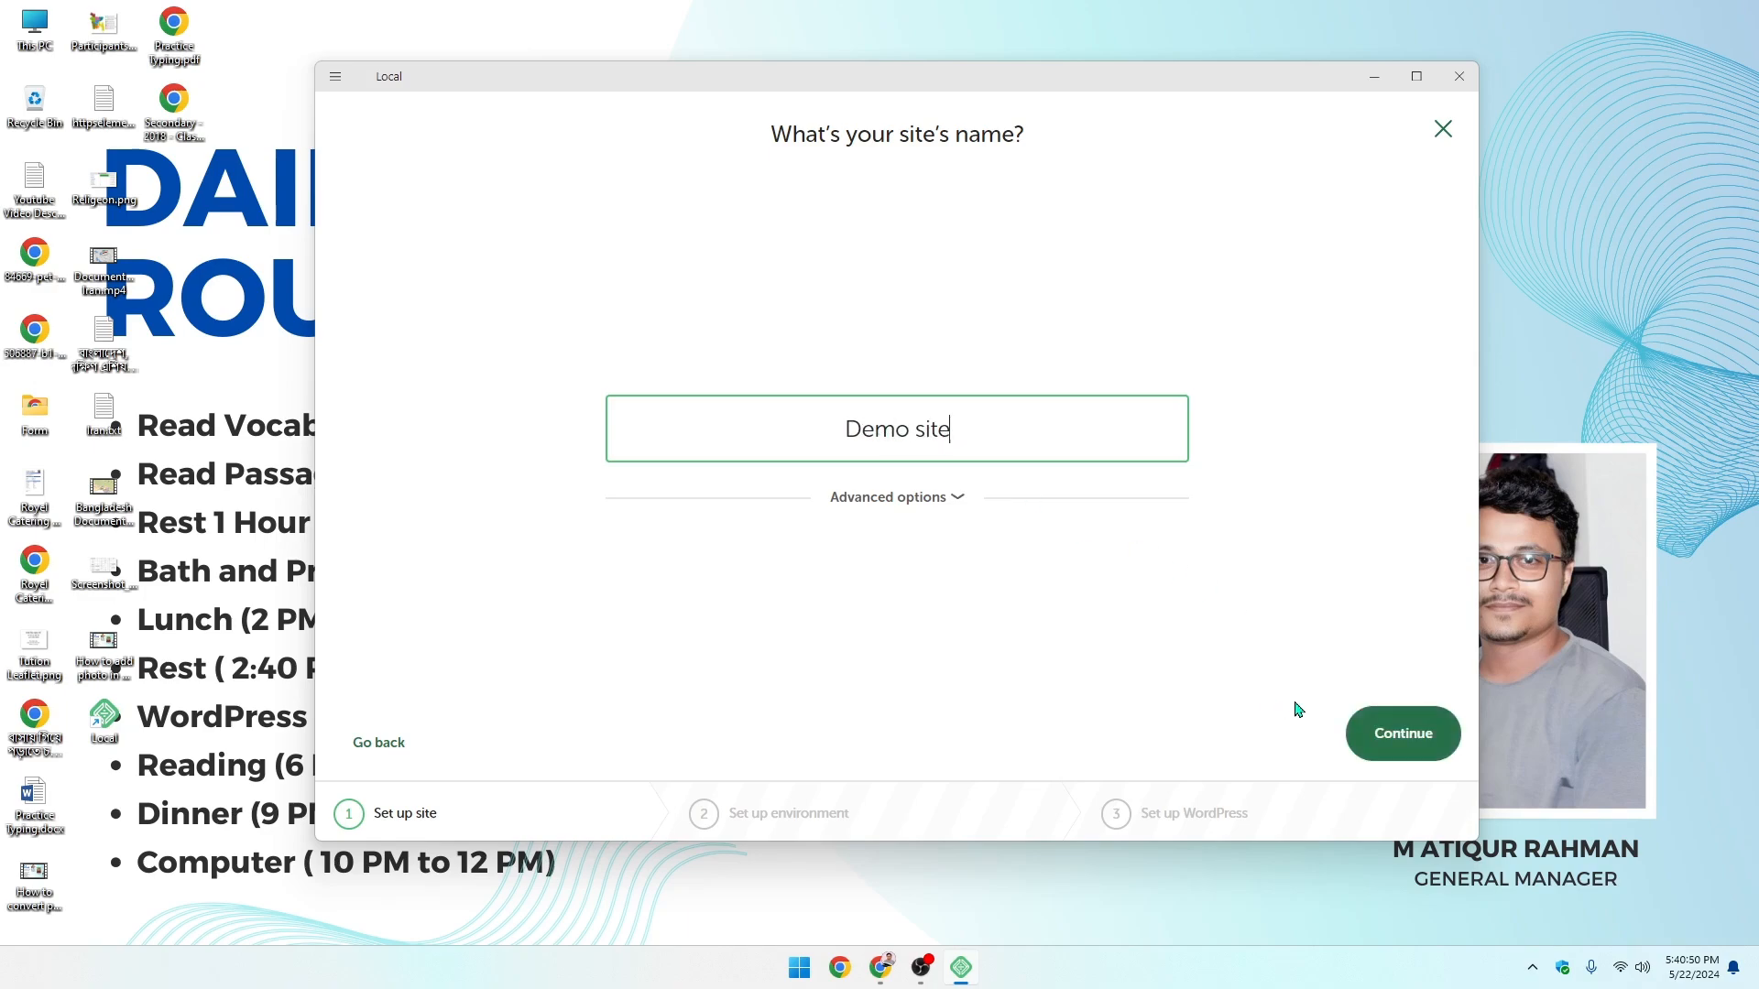
left_click(1378, 724)
left_click(1378, 724)
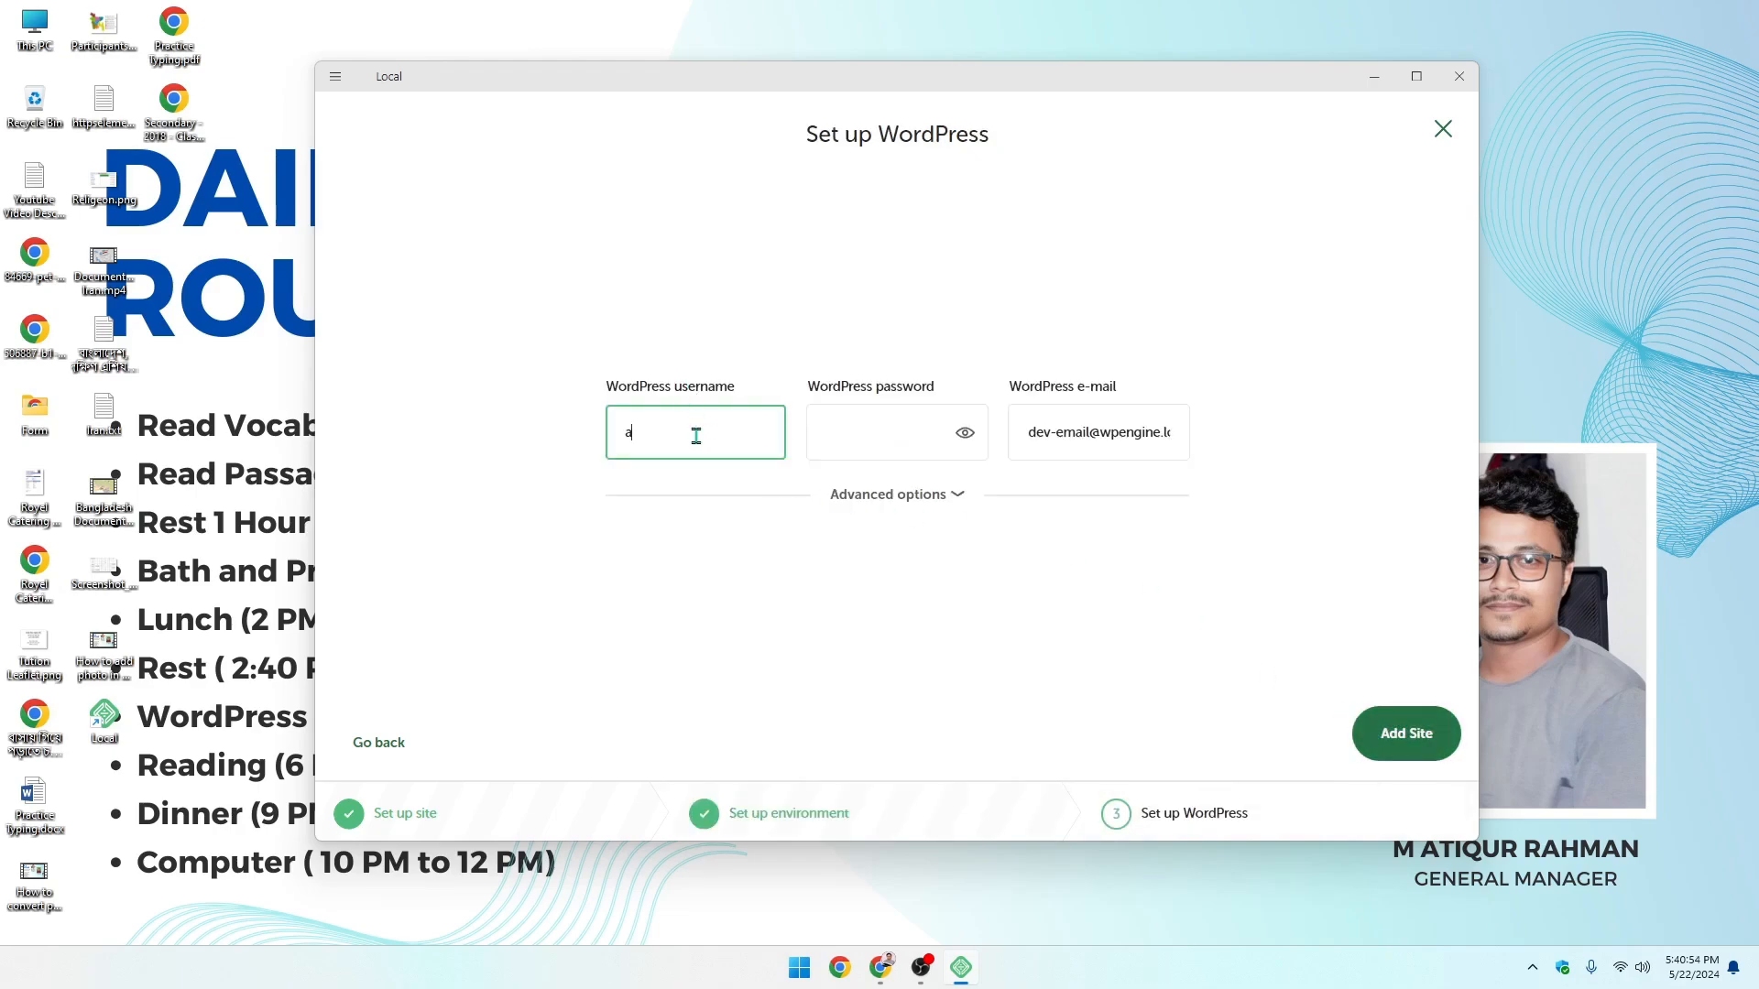
left_click(844, 421)
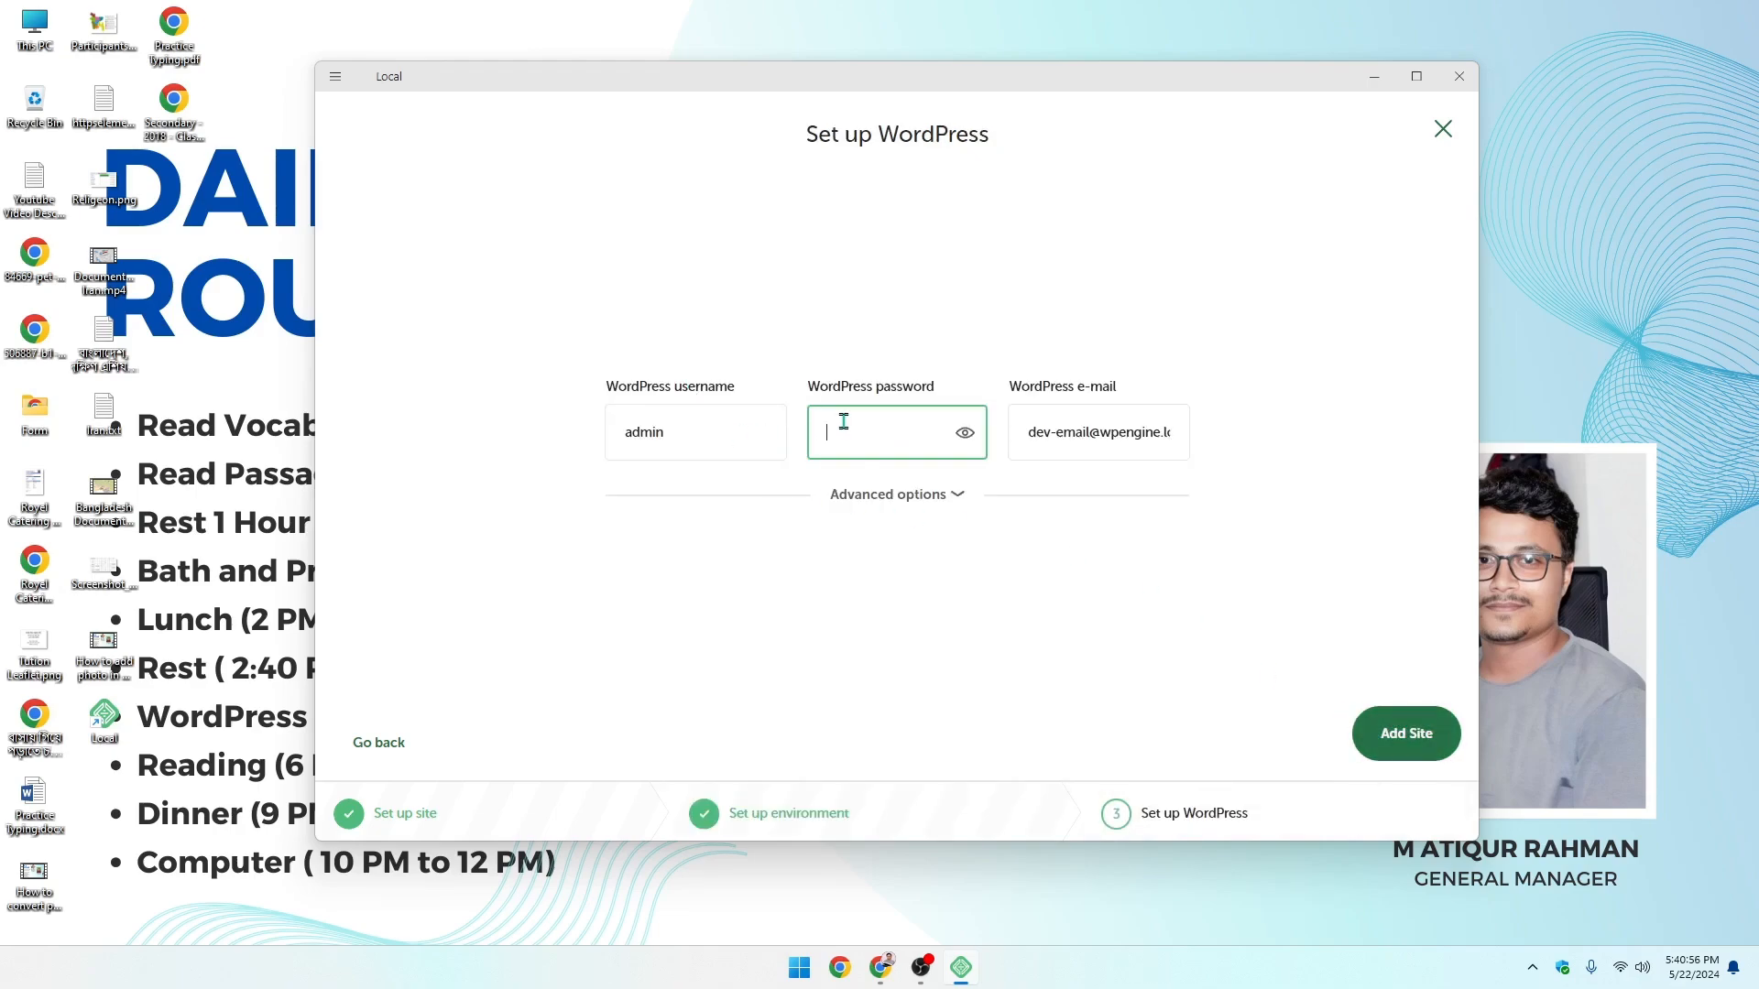
left_click(964, 432)
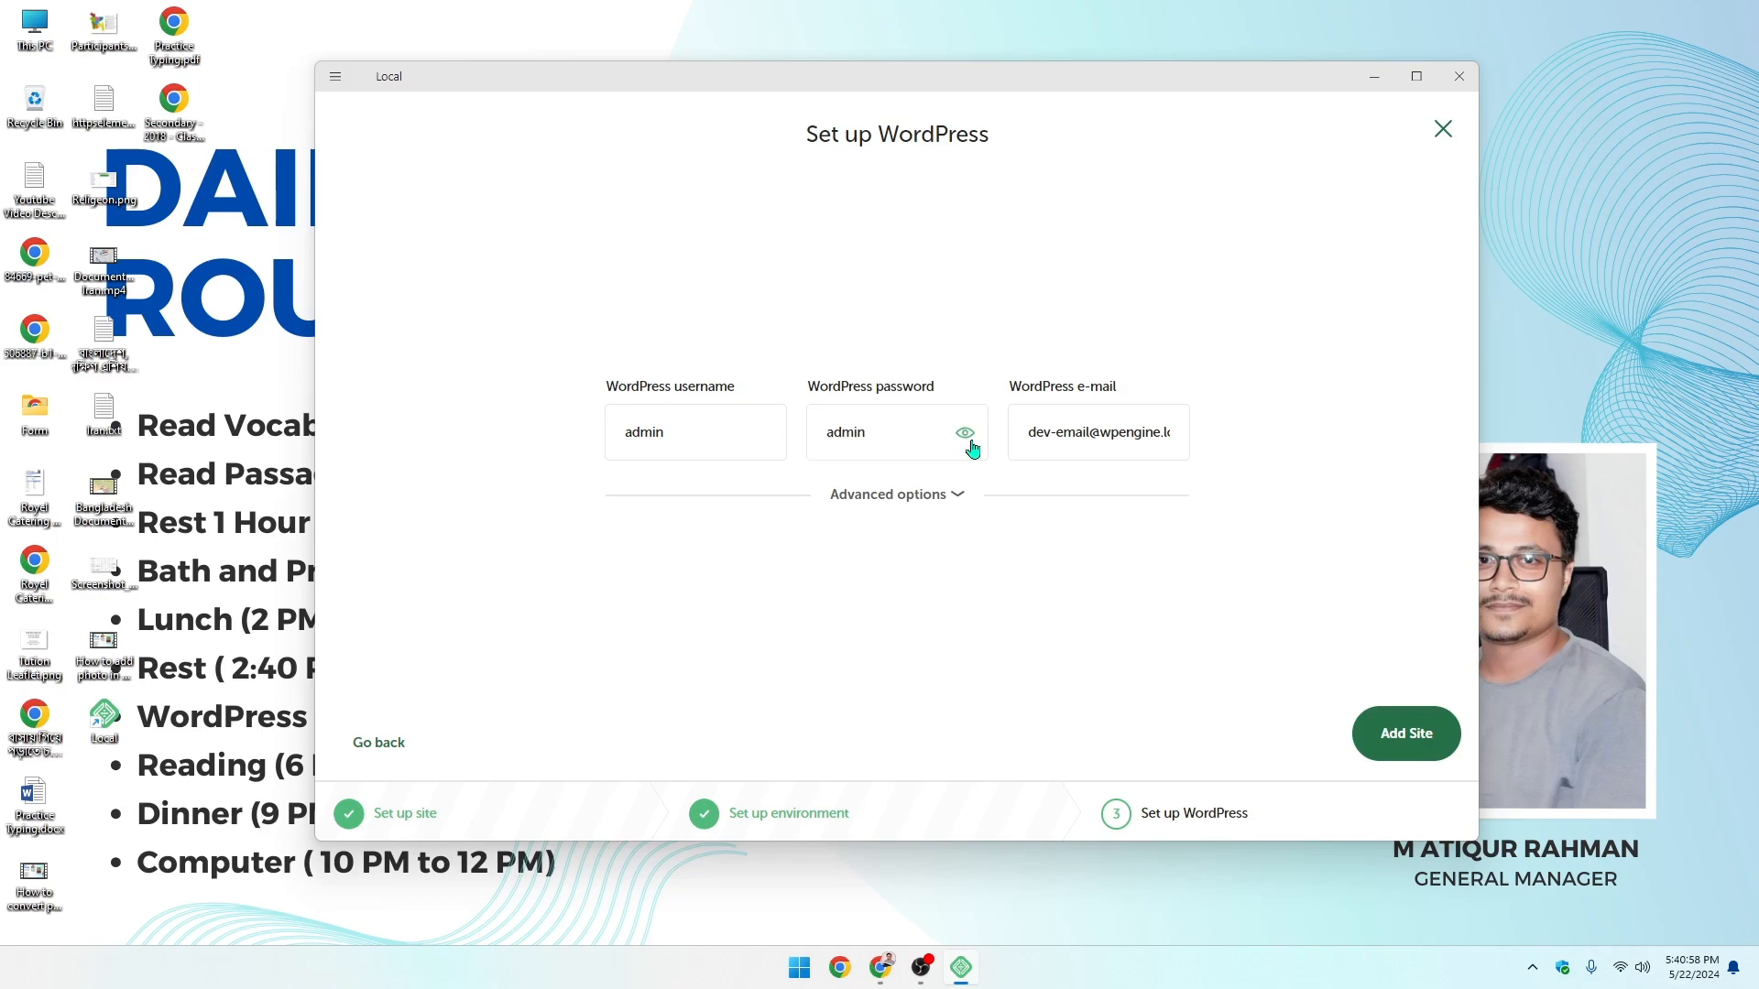
left_click(1406, 733)
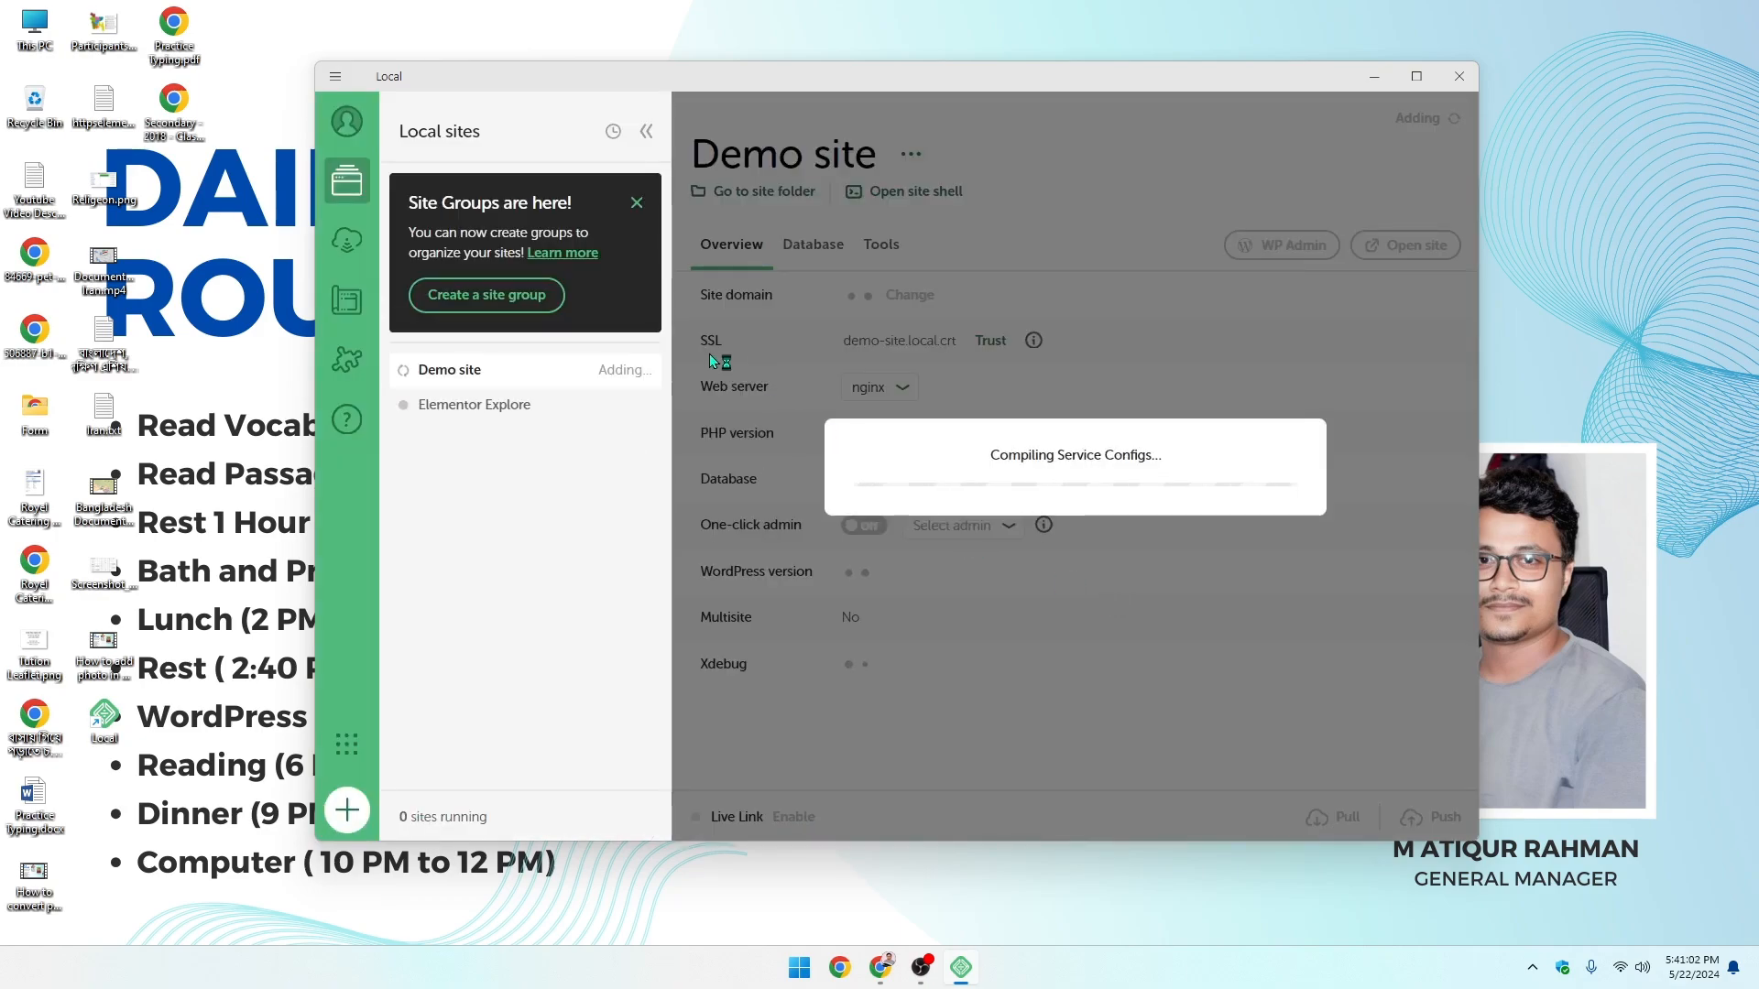
- Dismiss the Site Groups notice, start Demo site, and switch One-click admin off
left_click(637, 203)
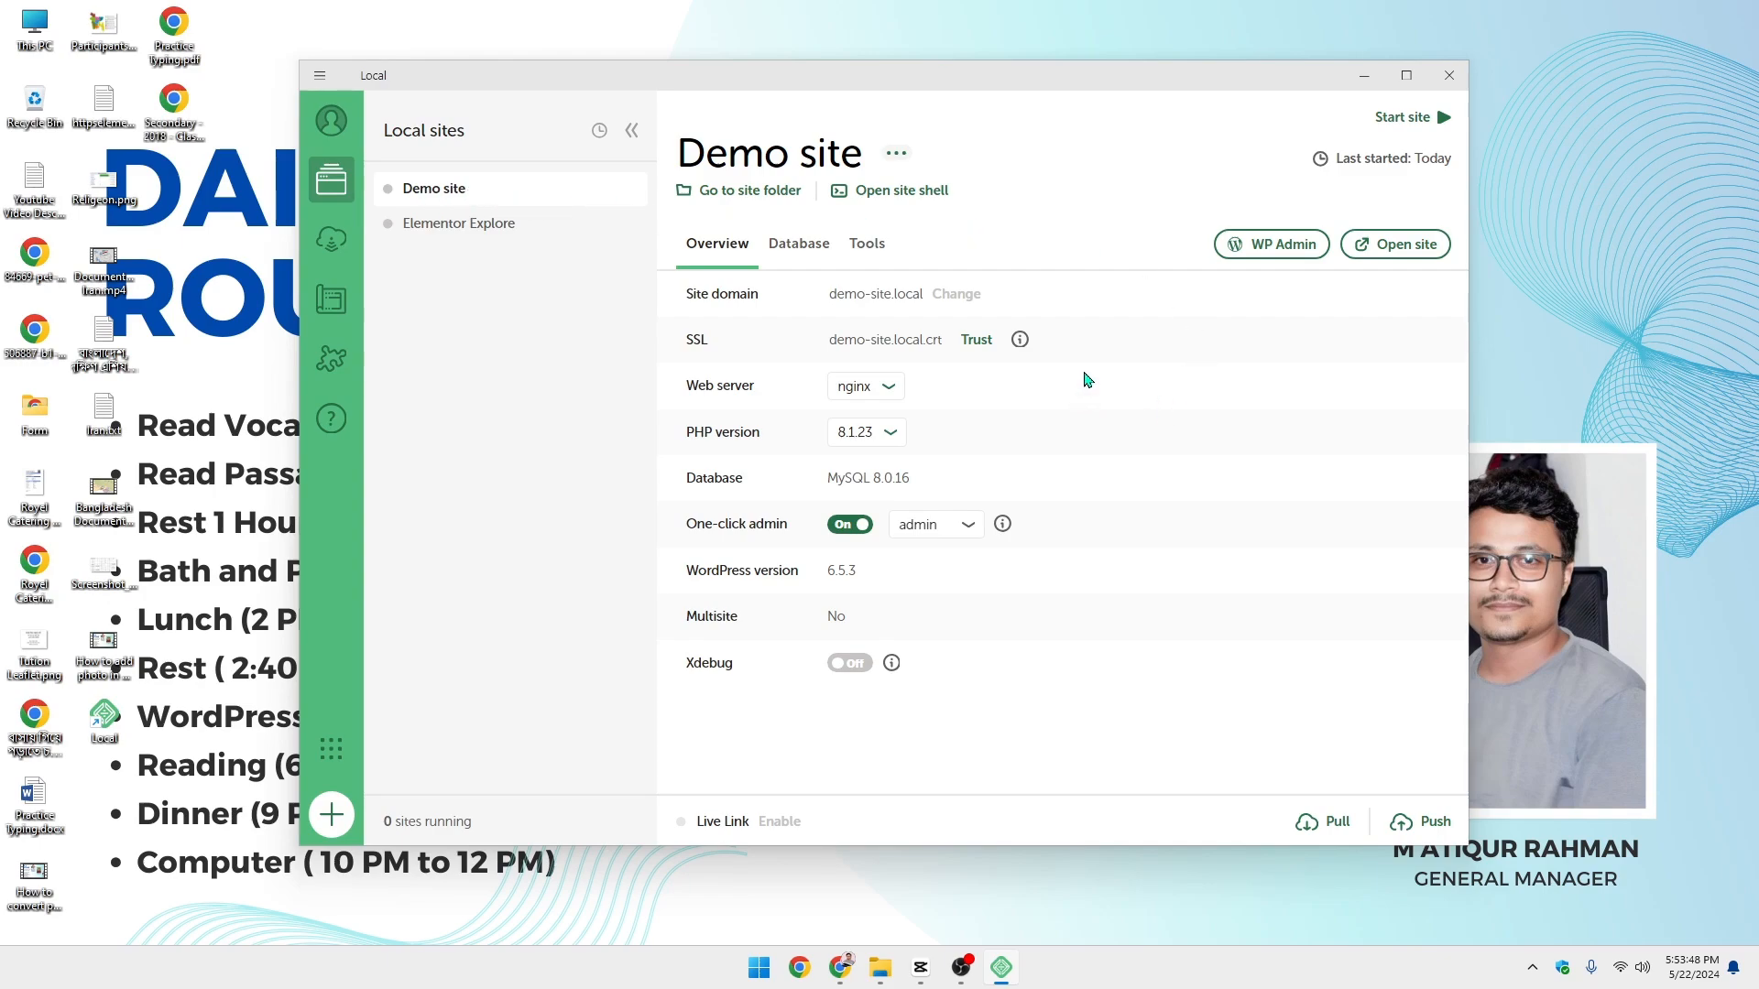
left_click(1385, 129)
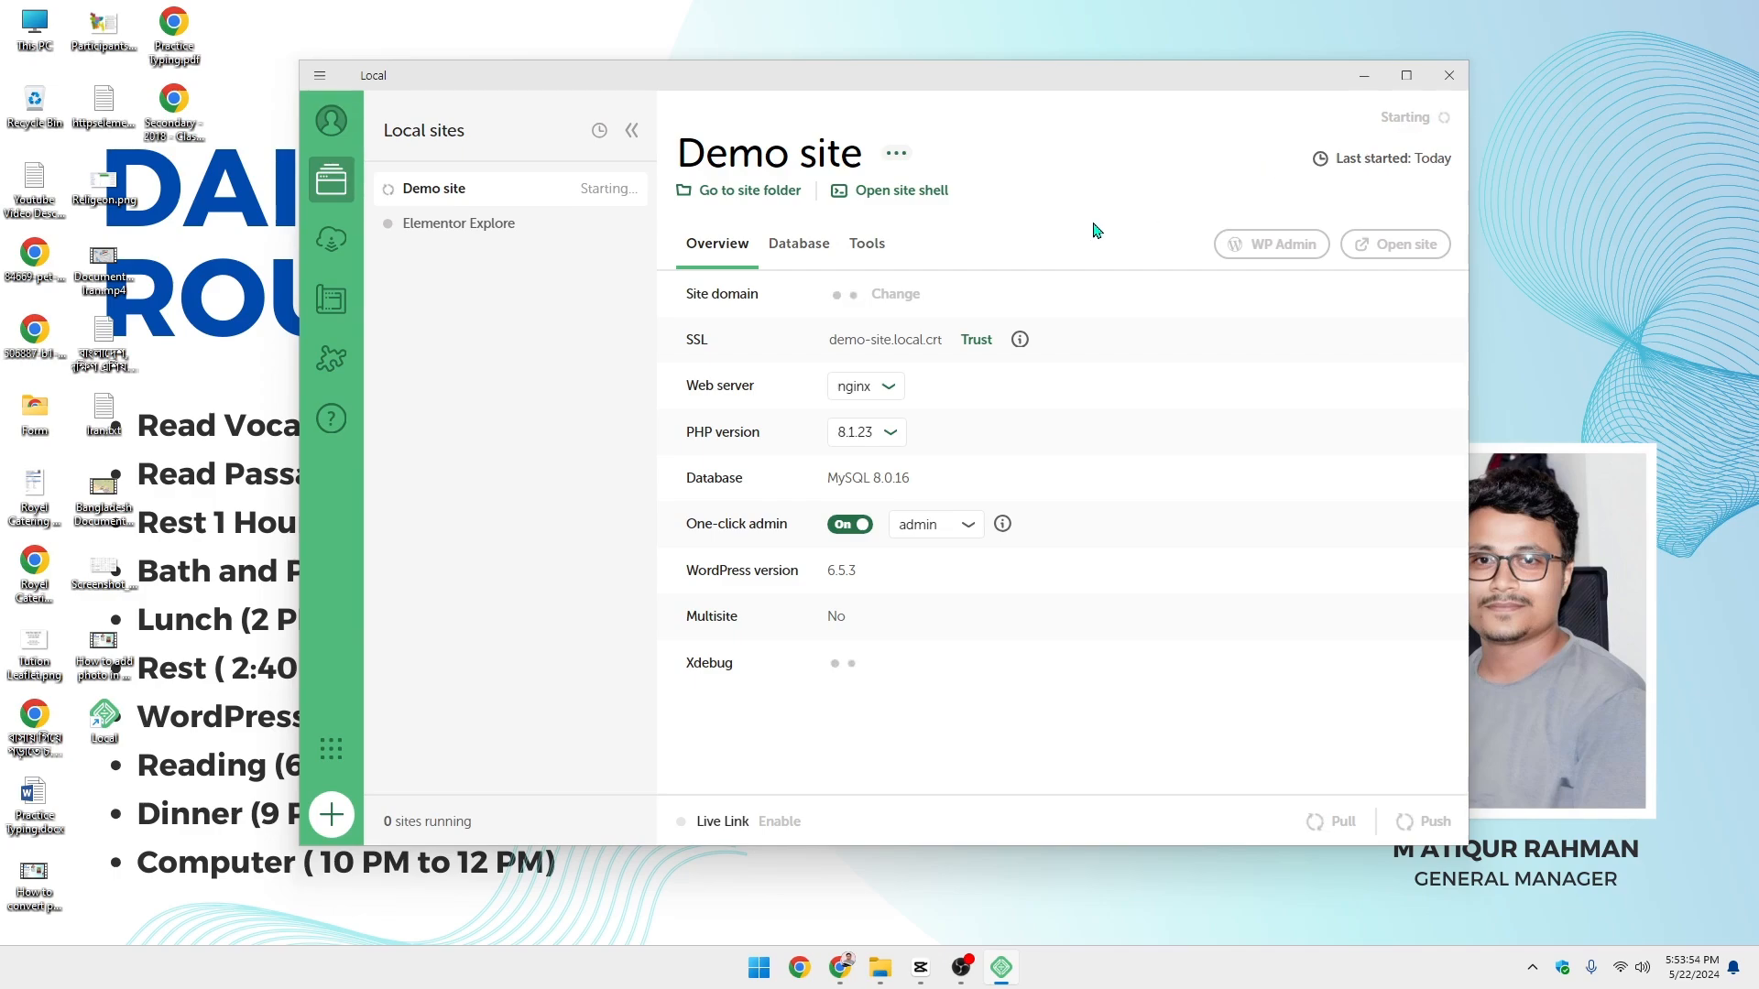
left_click(849, 525)
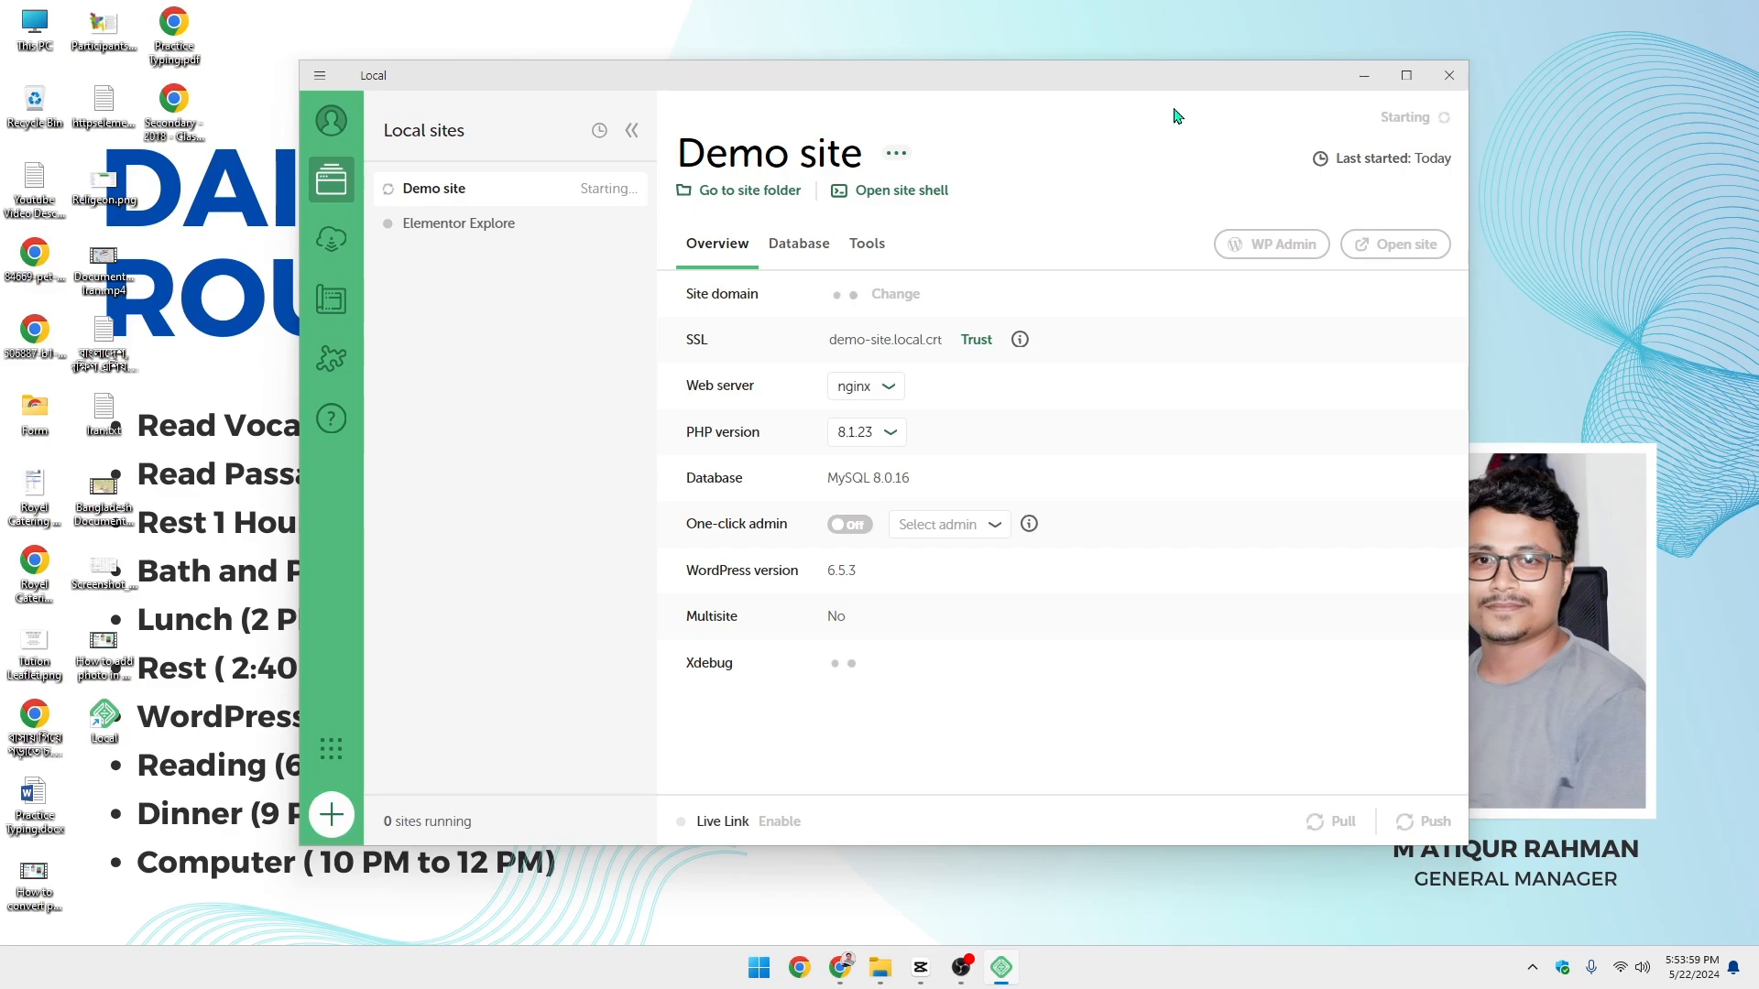
left_click_drag(1150, 84, 1179, 88)
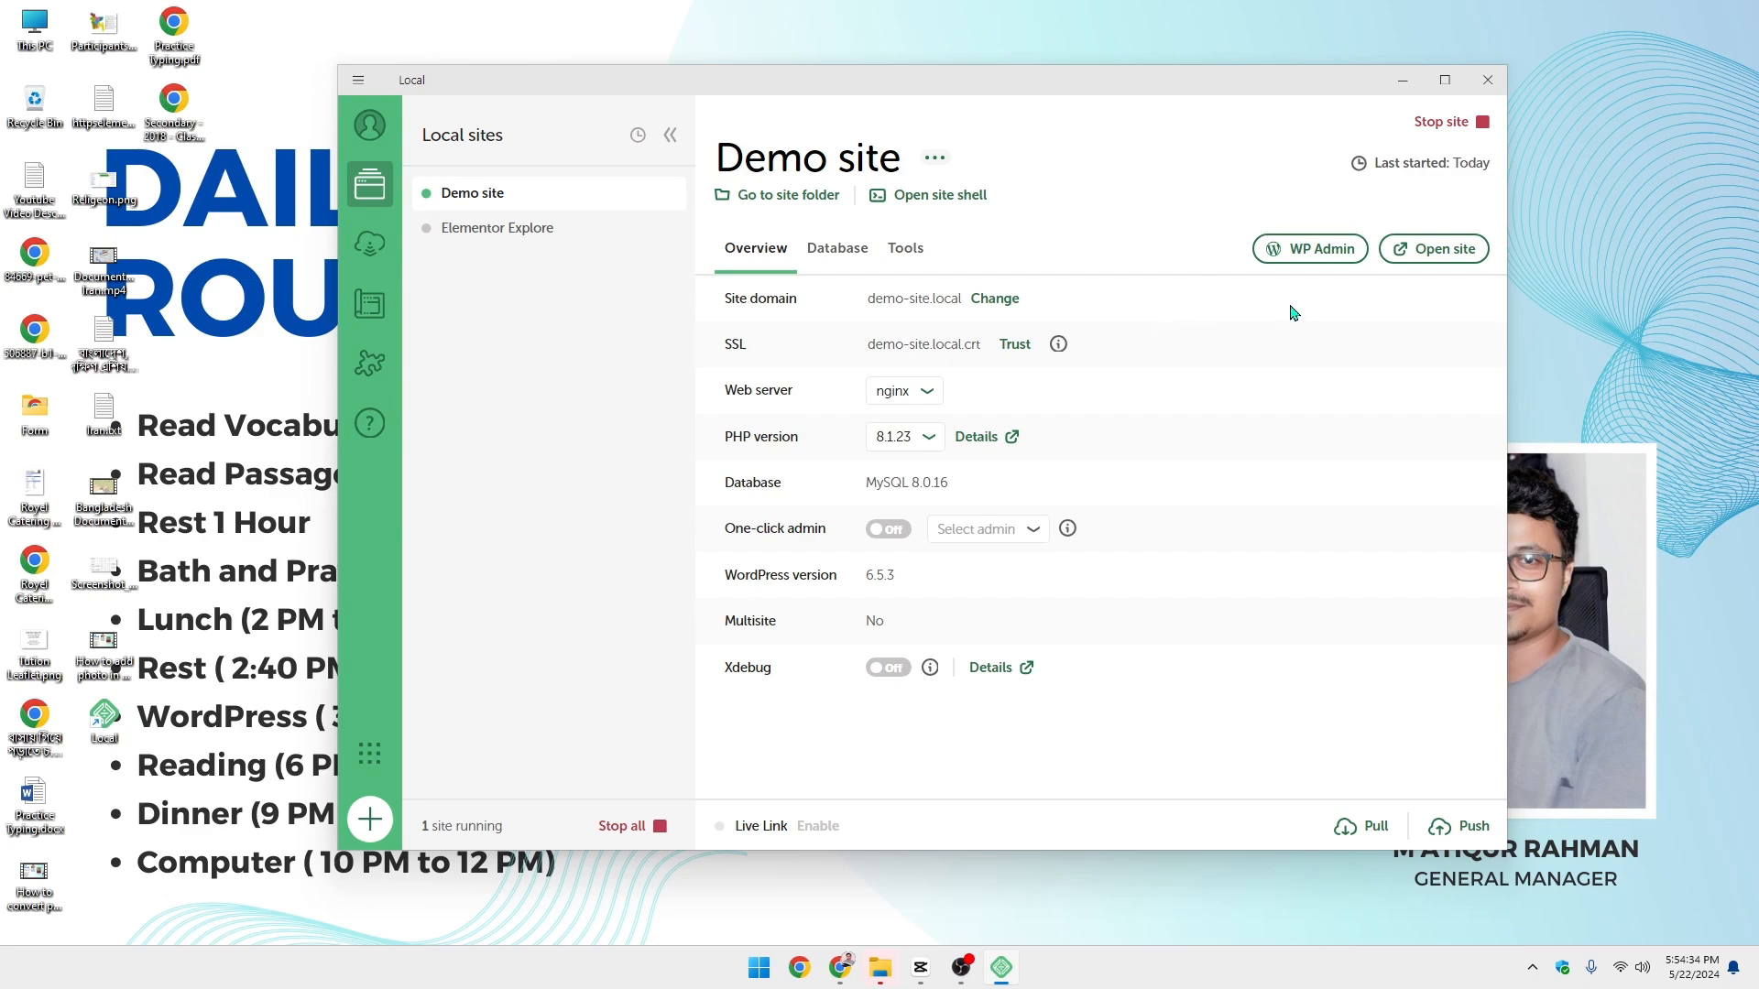
- Open Demo site's WP Admin from Local in Chrome and close the stale blank admin tabs
left_click(1326, 251)
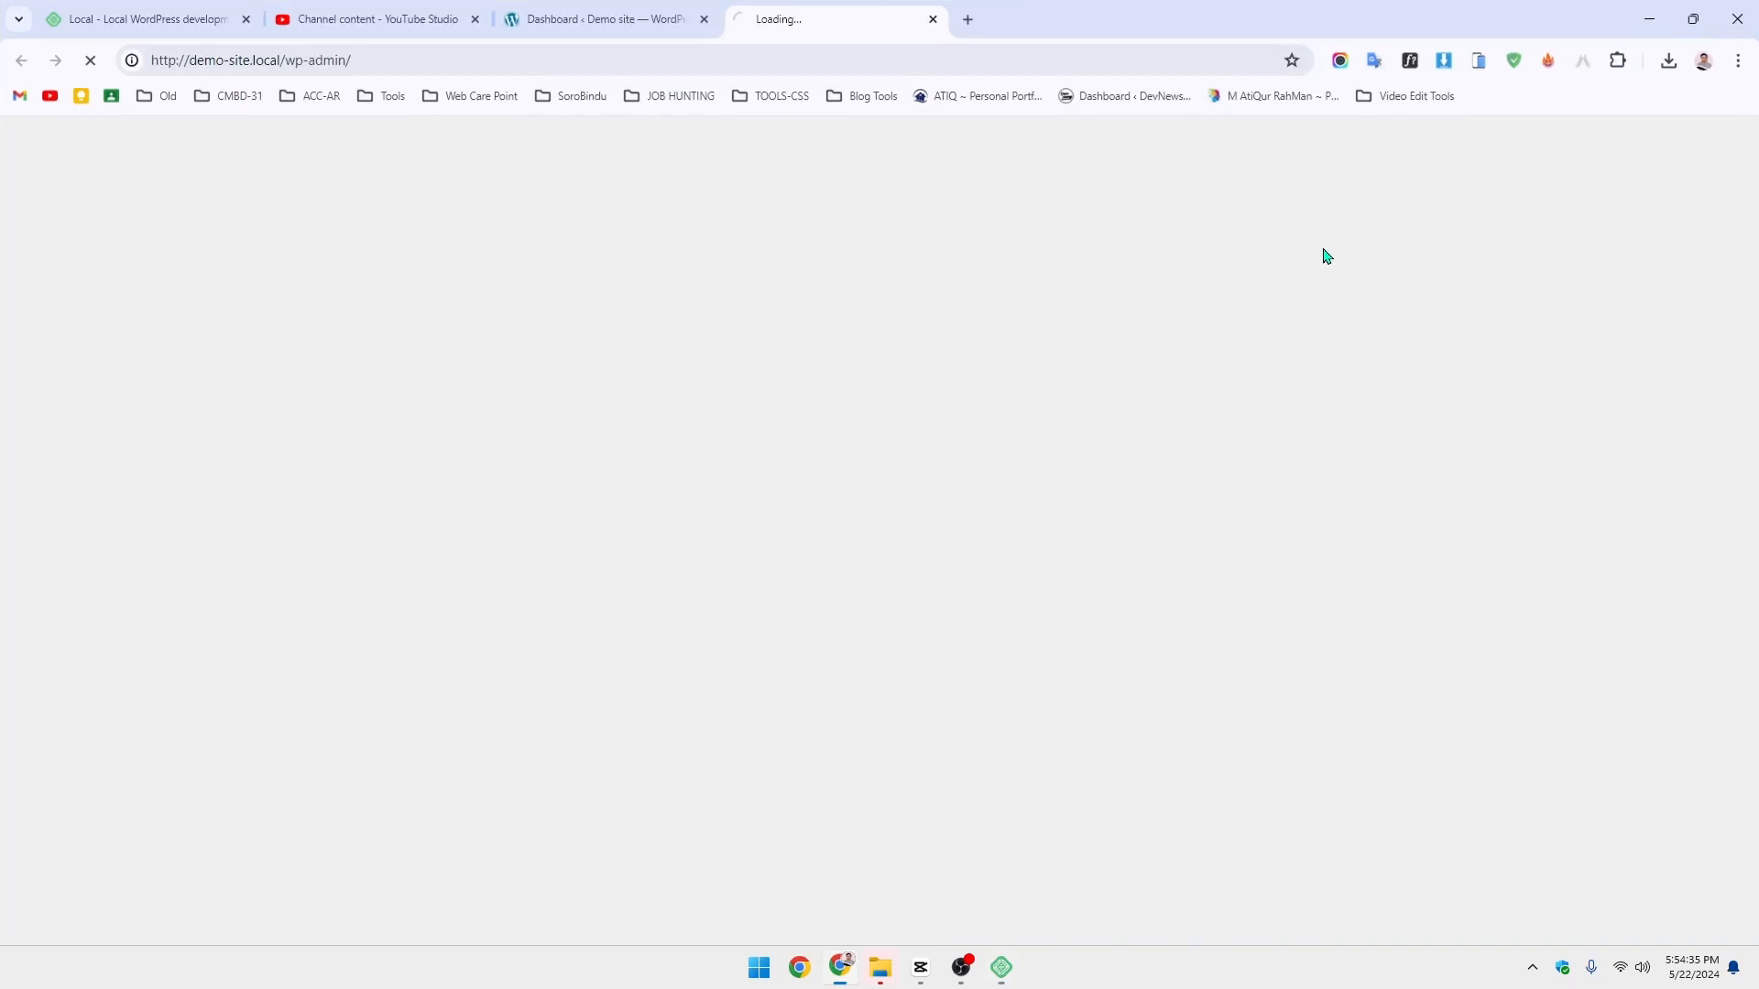
middle_click(658, 8)
right_click(636, 8)
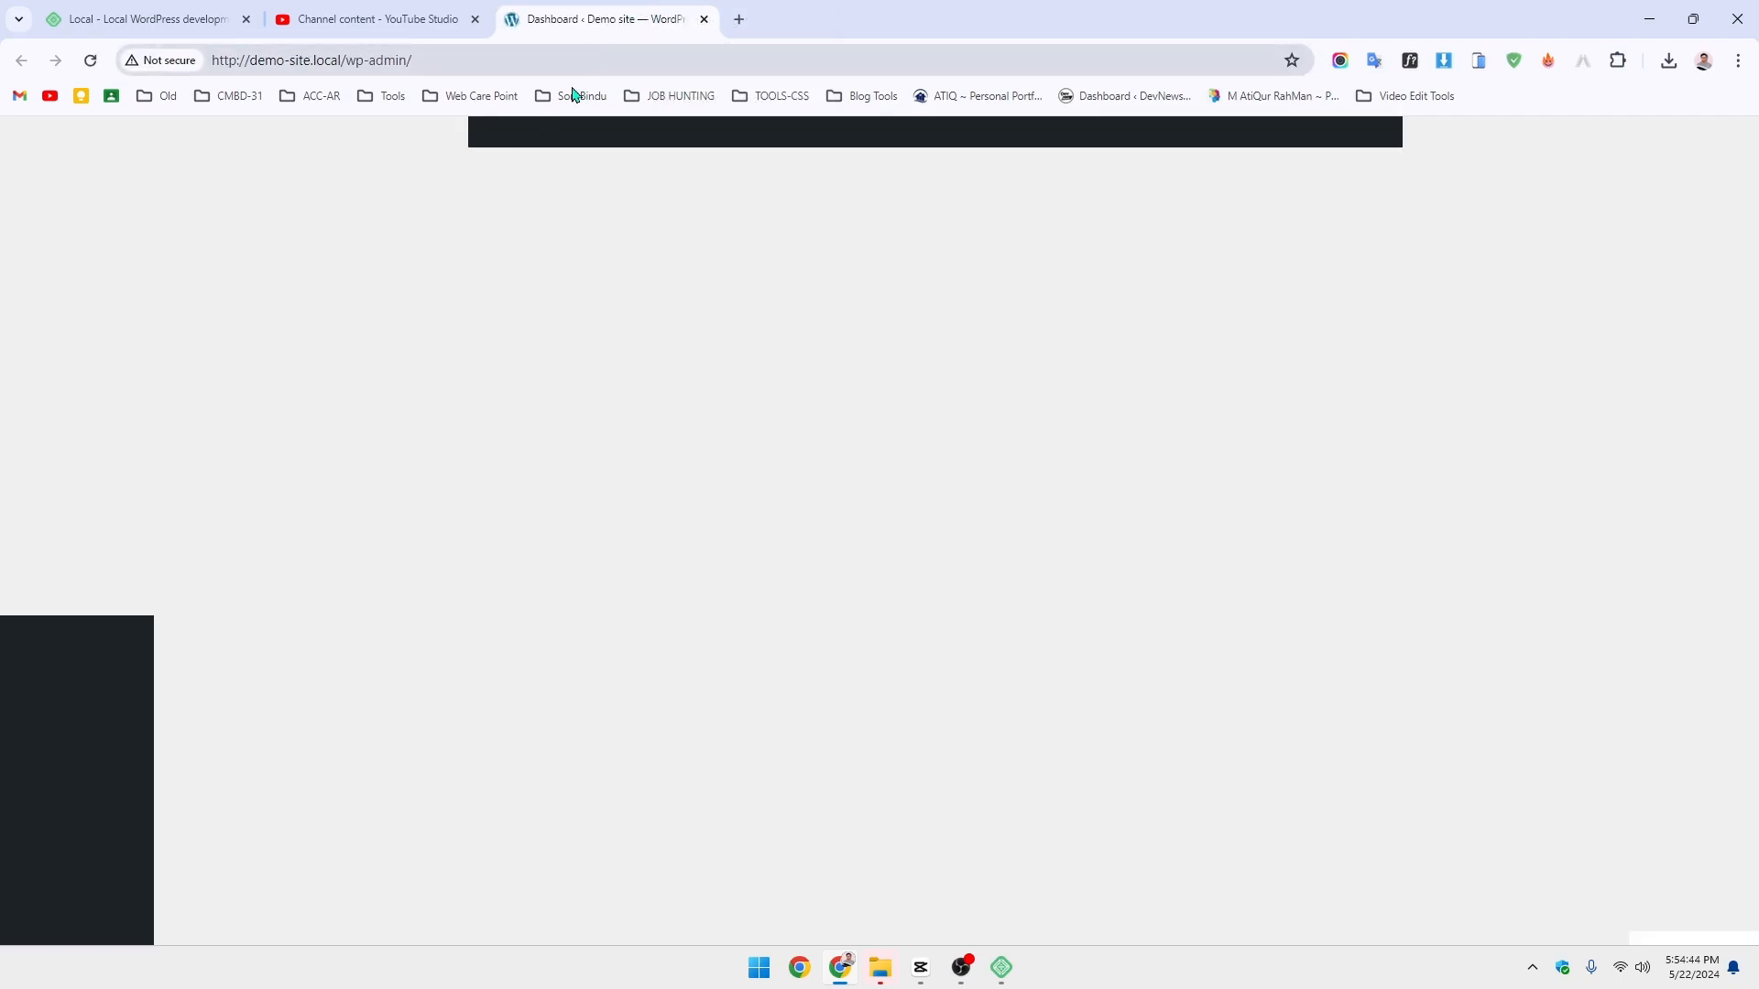
left_click(93, 62)
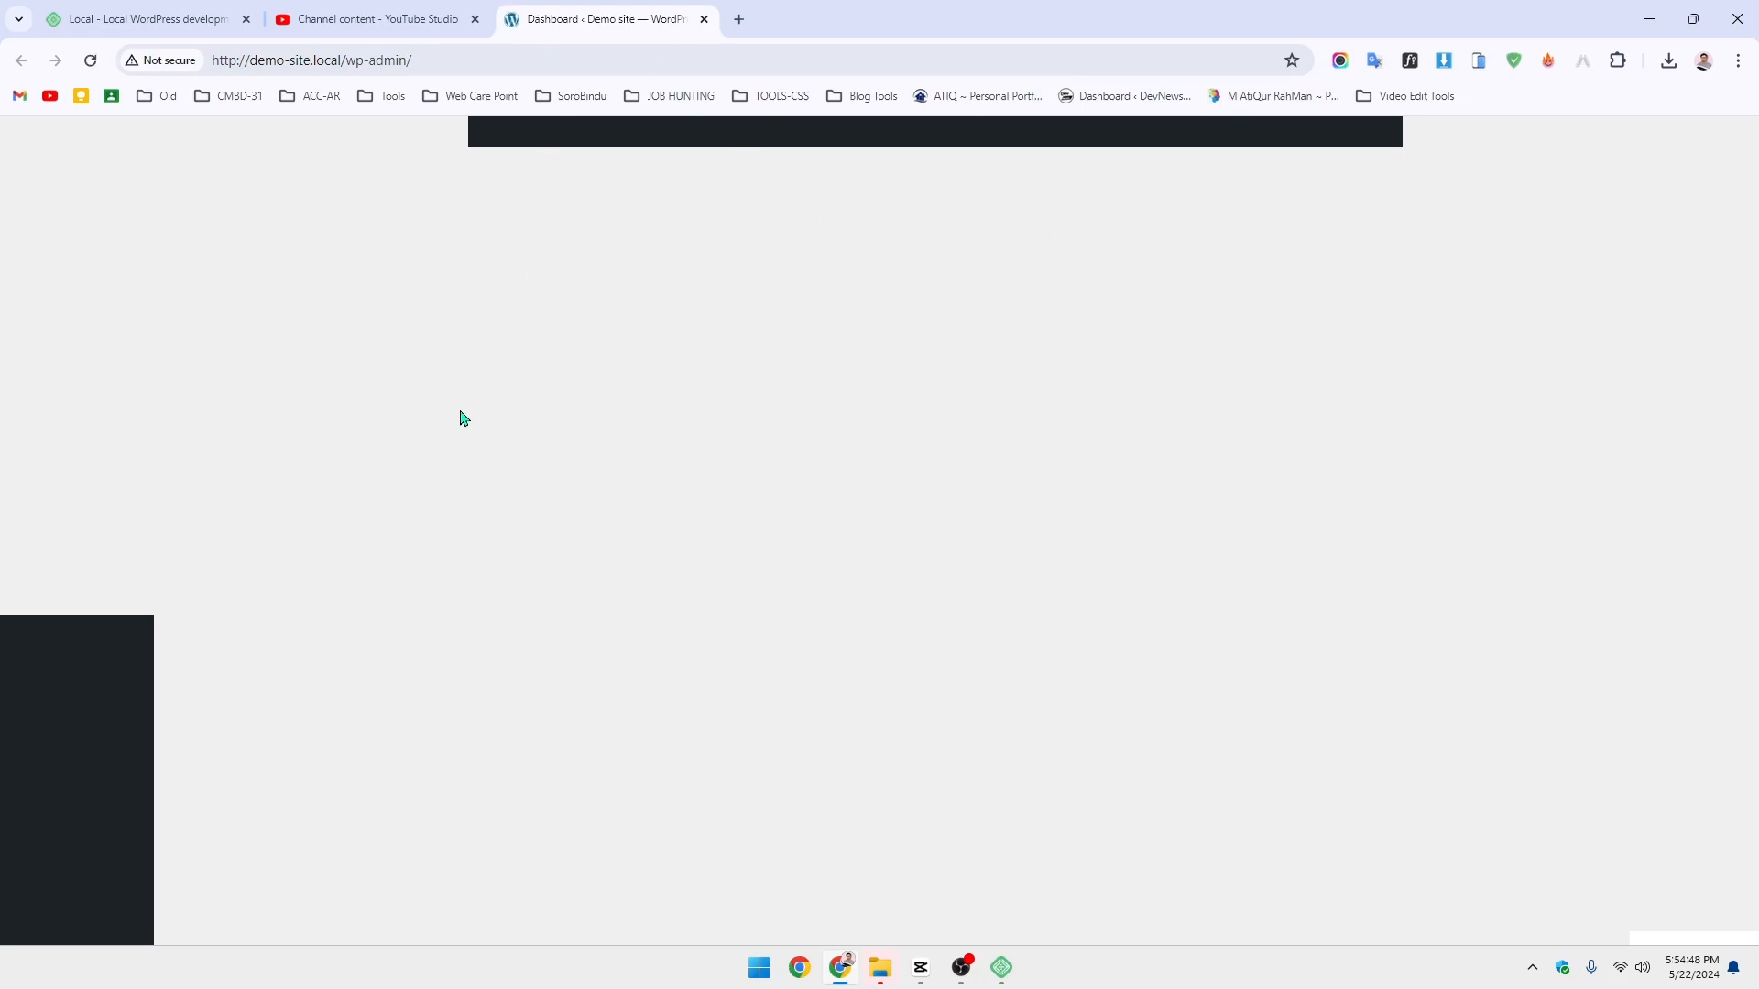
left_click(89, 61)
left_click(1002, 968)
left_click(1283, 252)
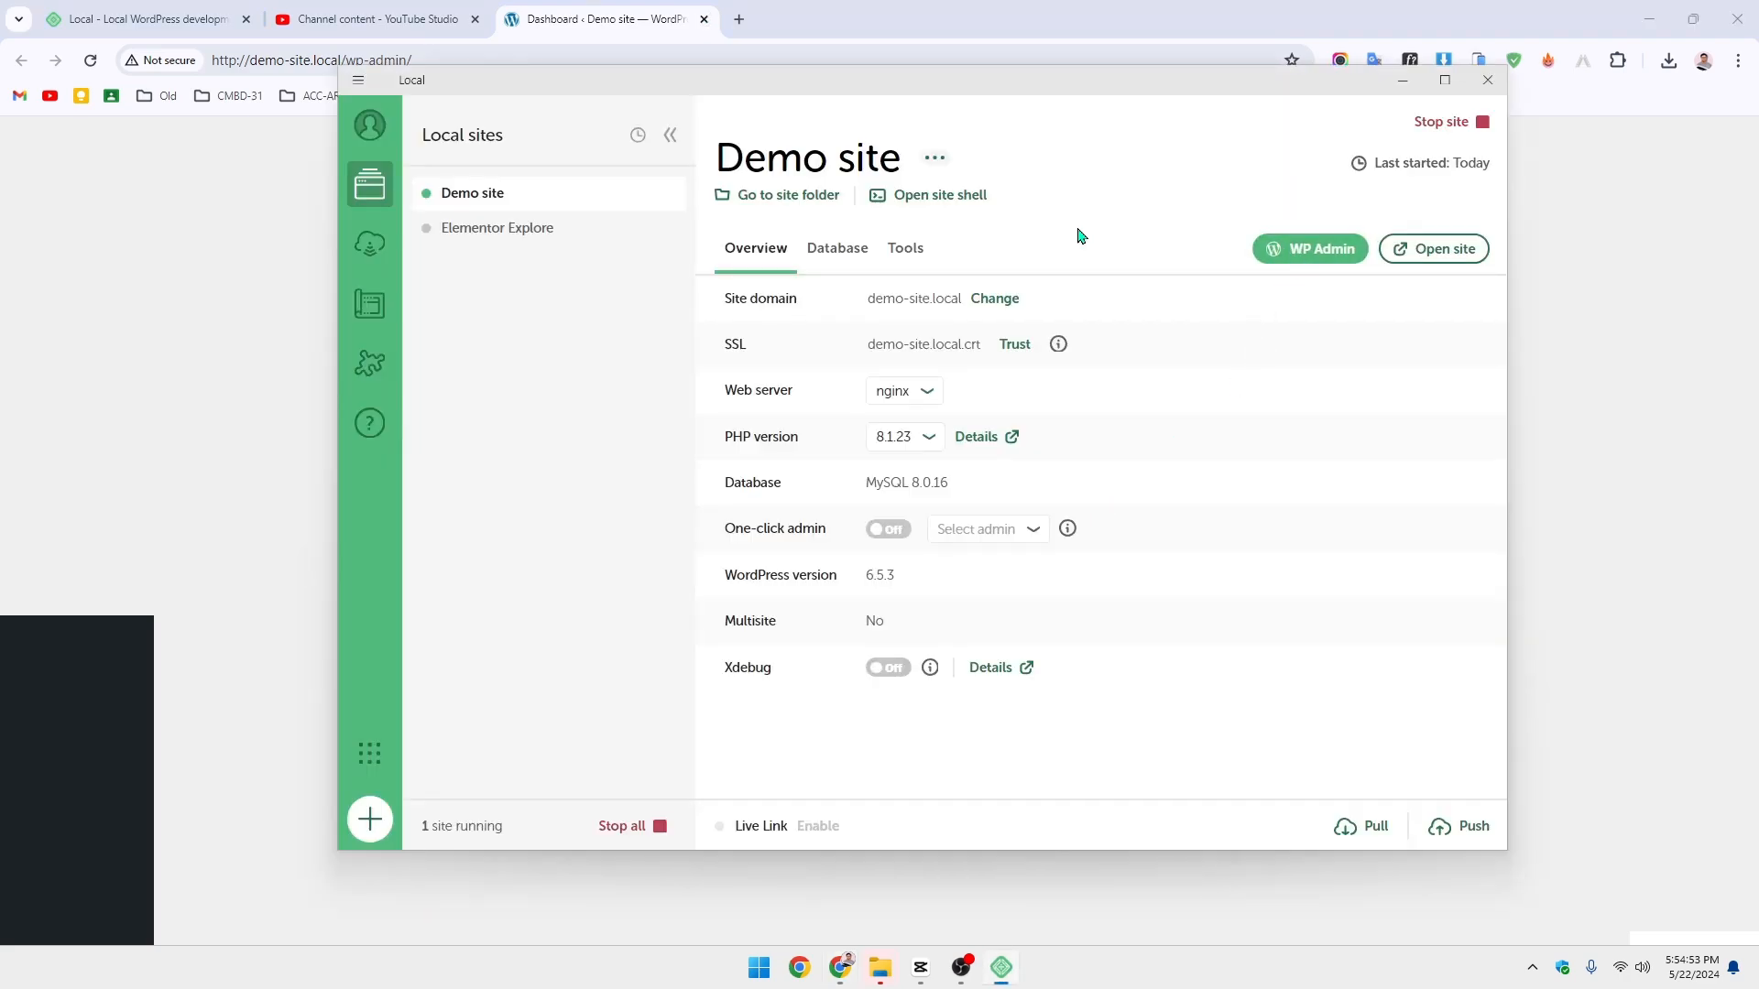
left_click(703, 19)
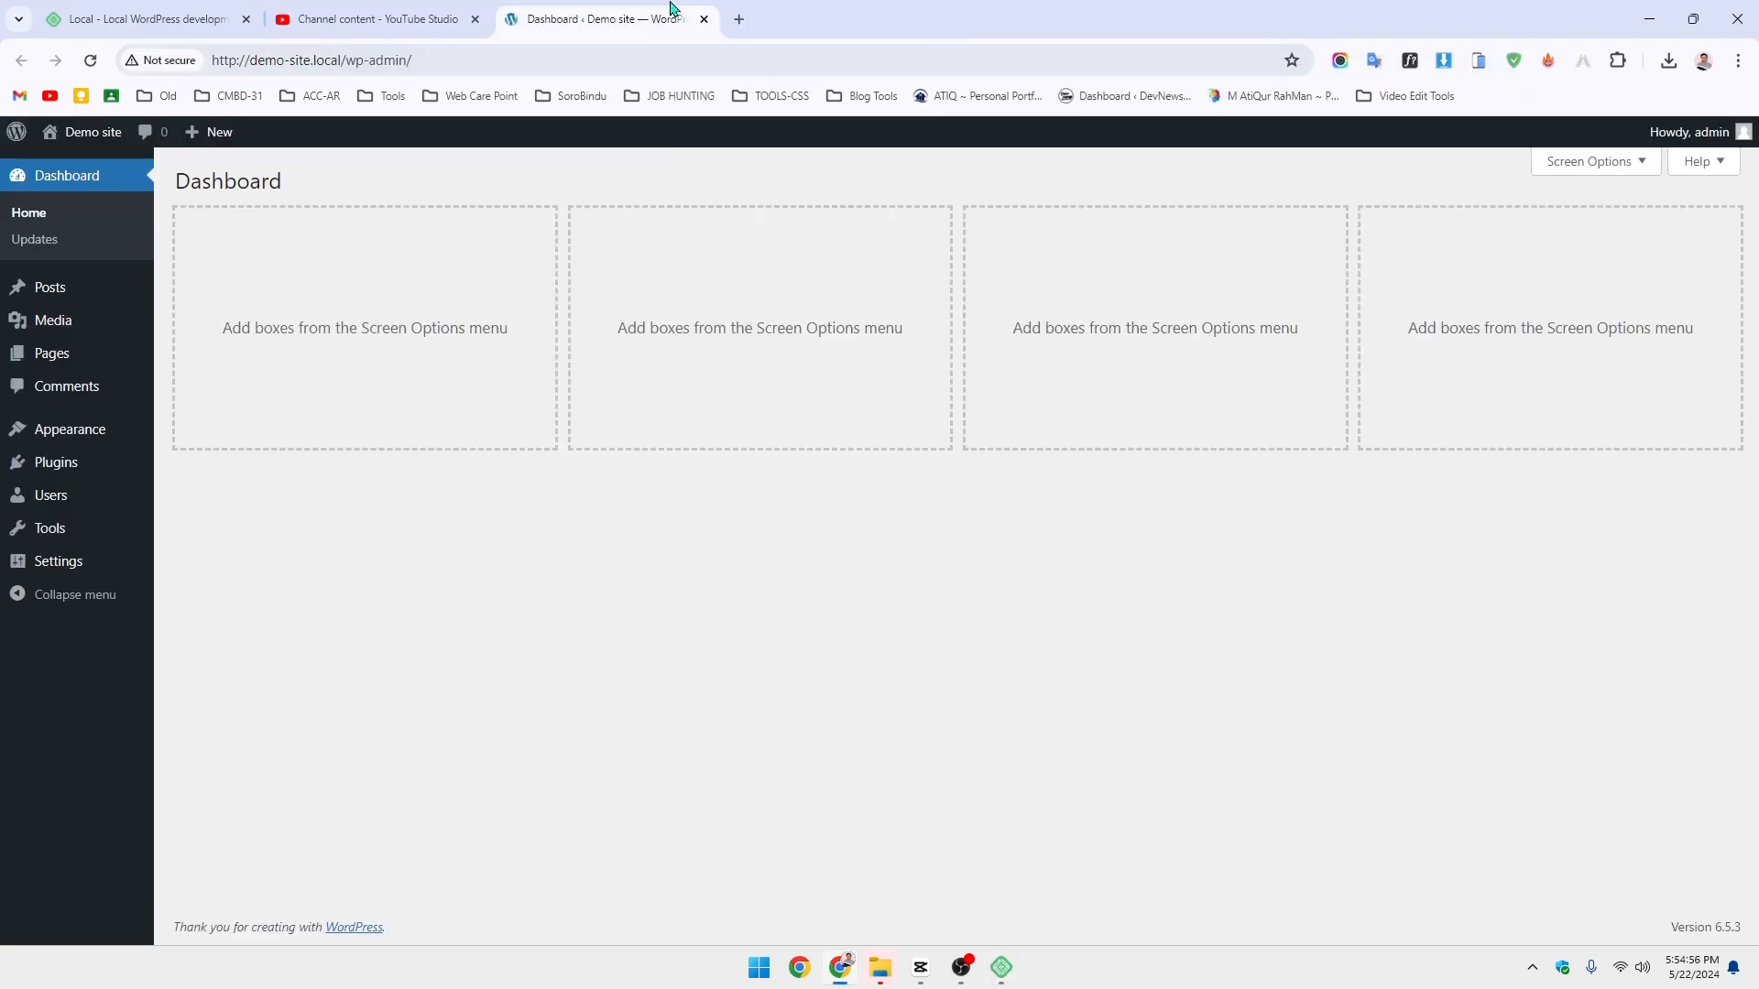
- Log out of WordPress, log back in with the site's username and password, dismiss Chrome's prompt
mouse_move(1695, 137)
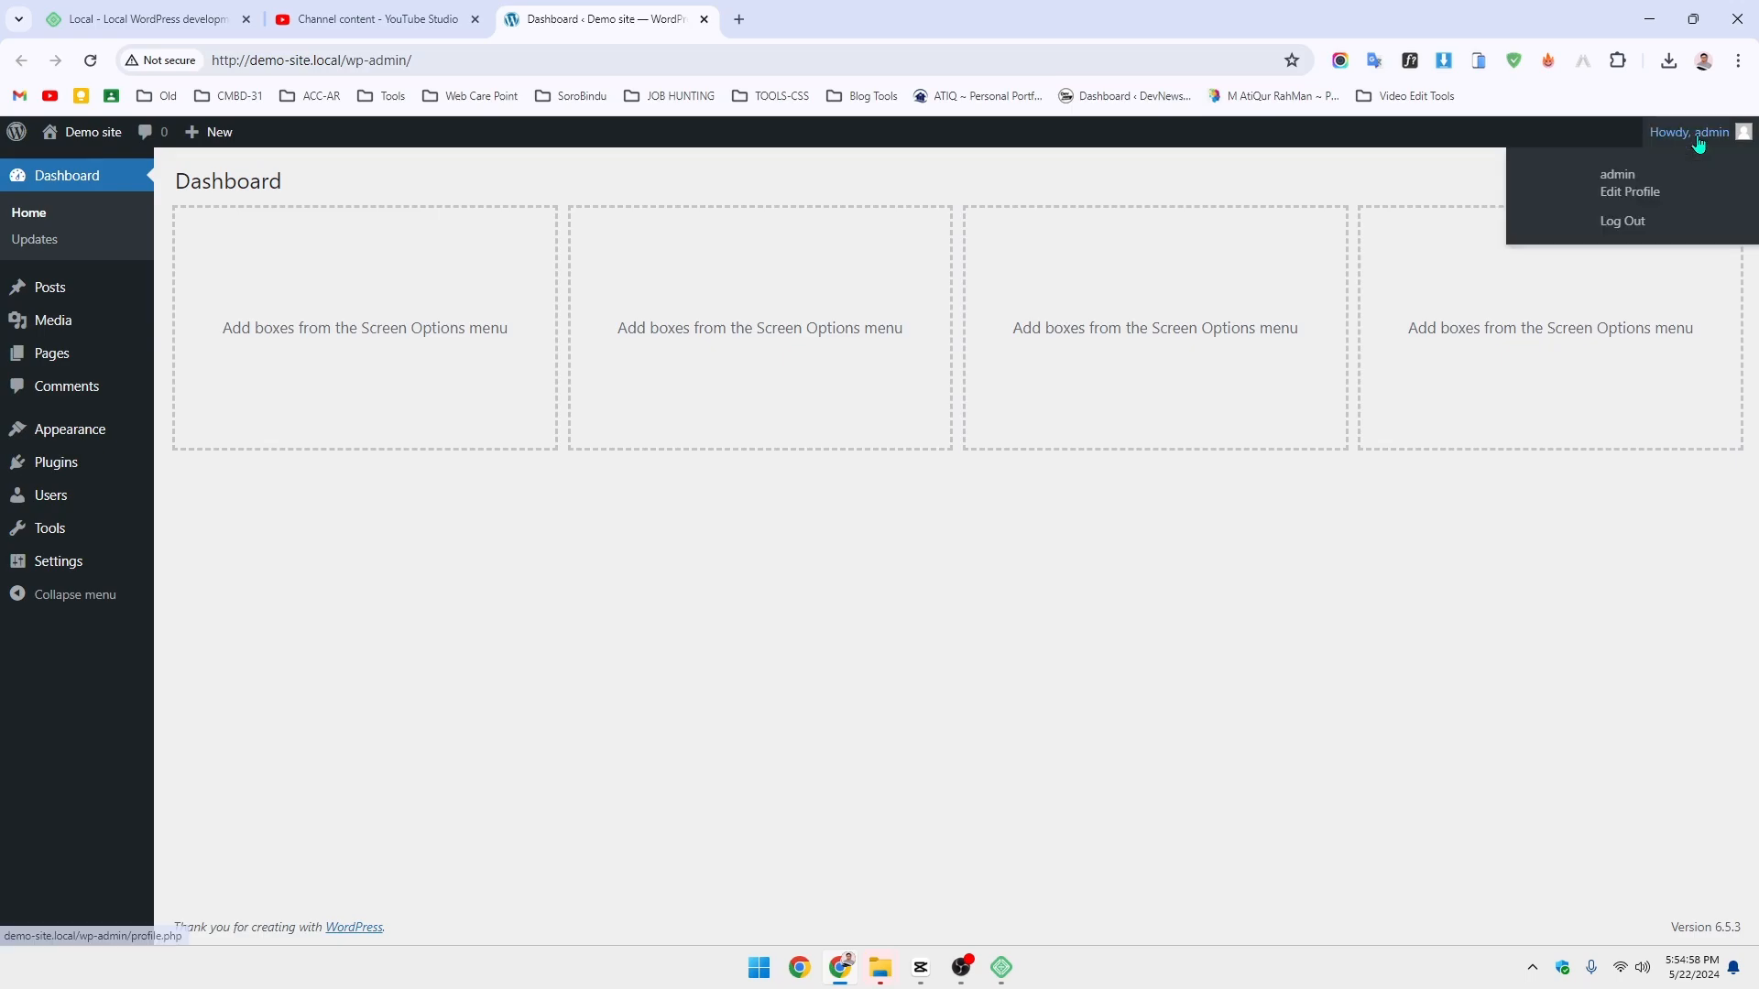
left_click(1623, 221)
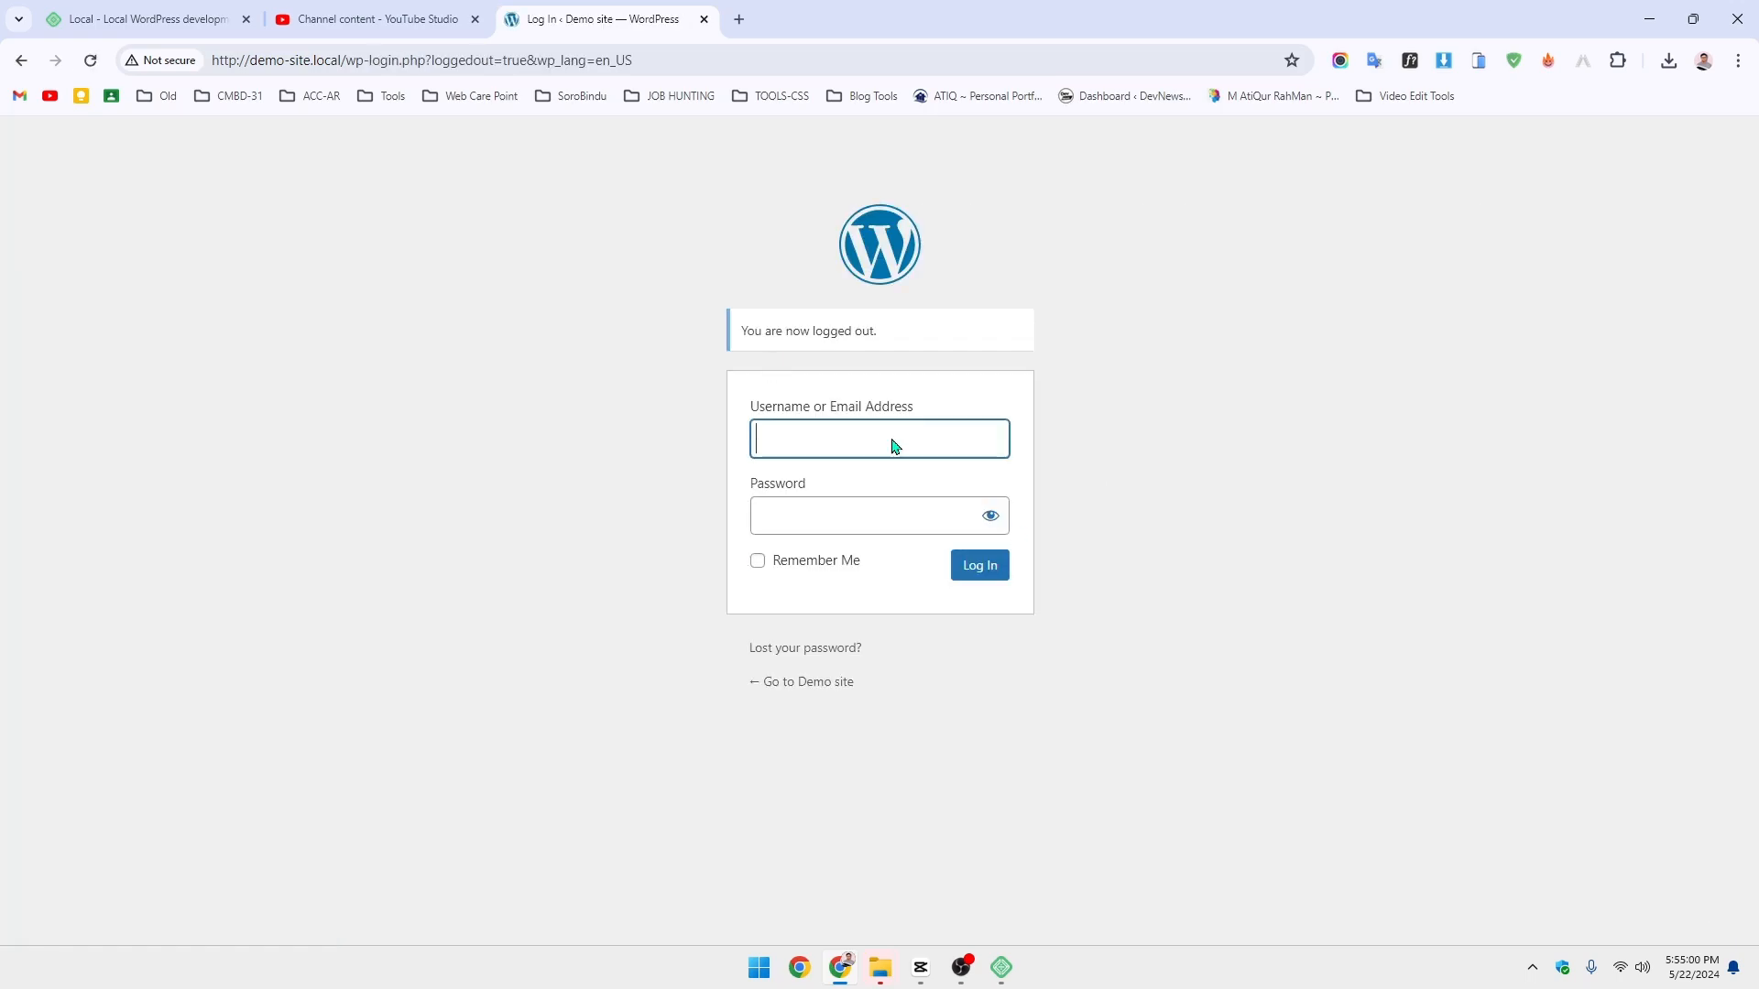
left_click(931, 448)
type("admi")
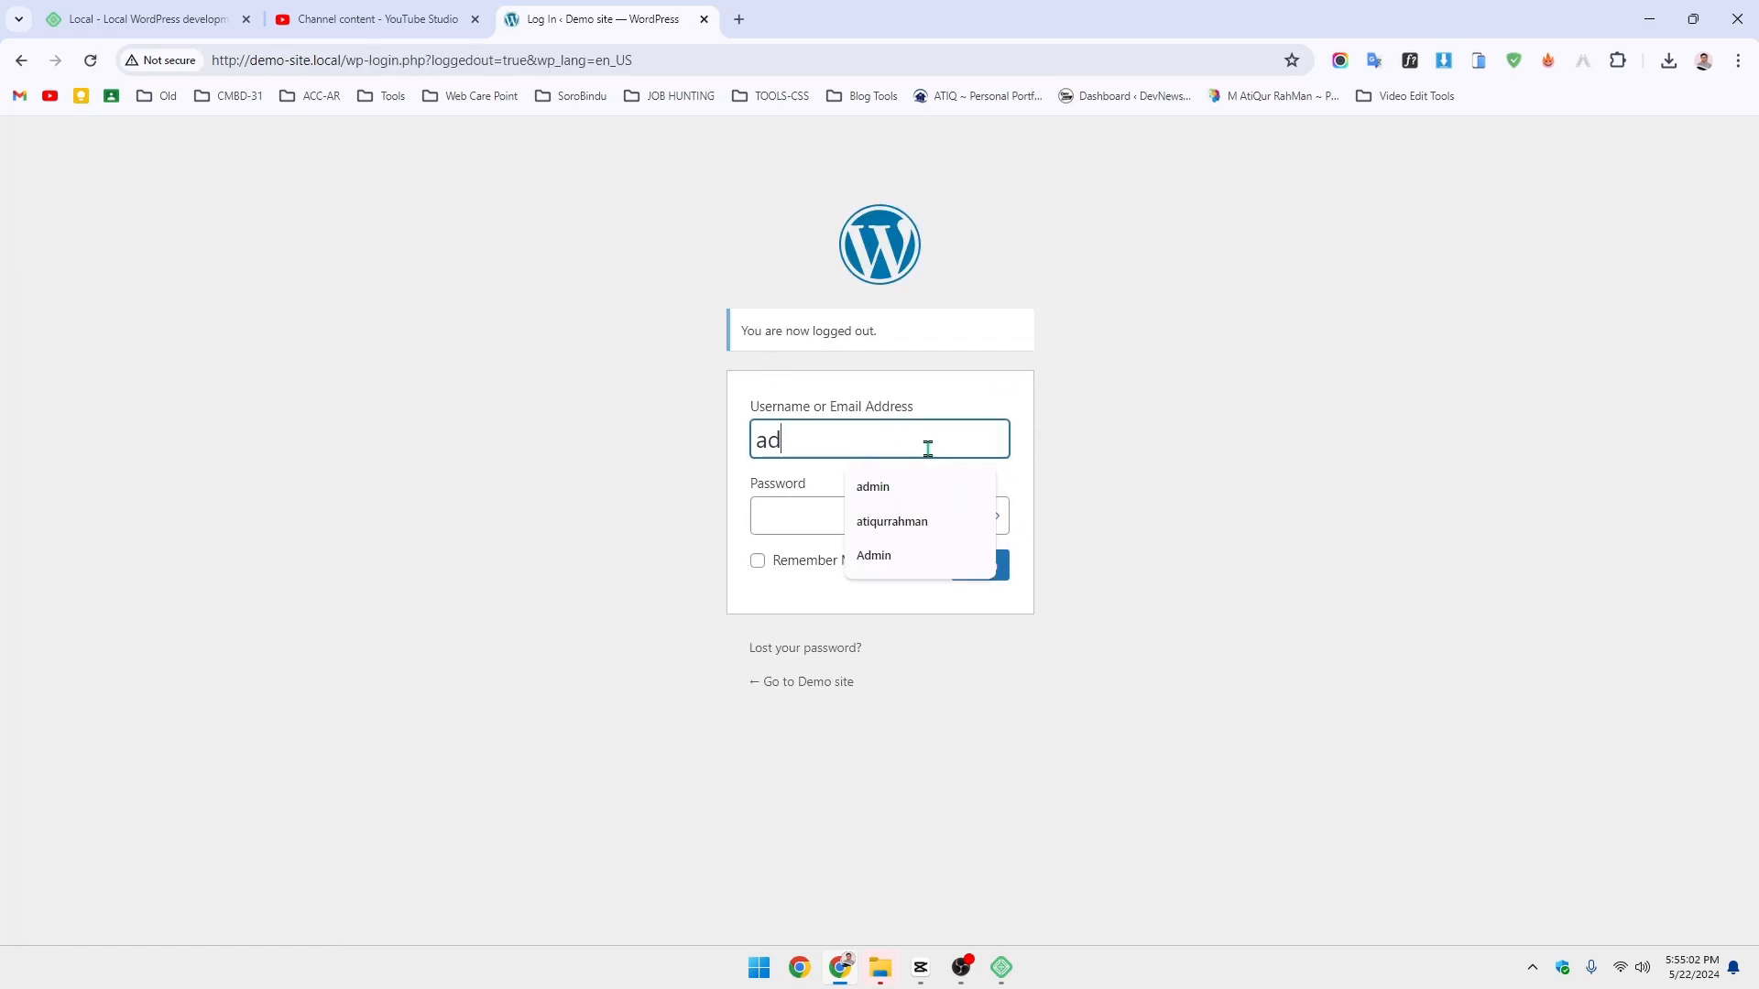
left_click(774, 506)
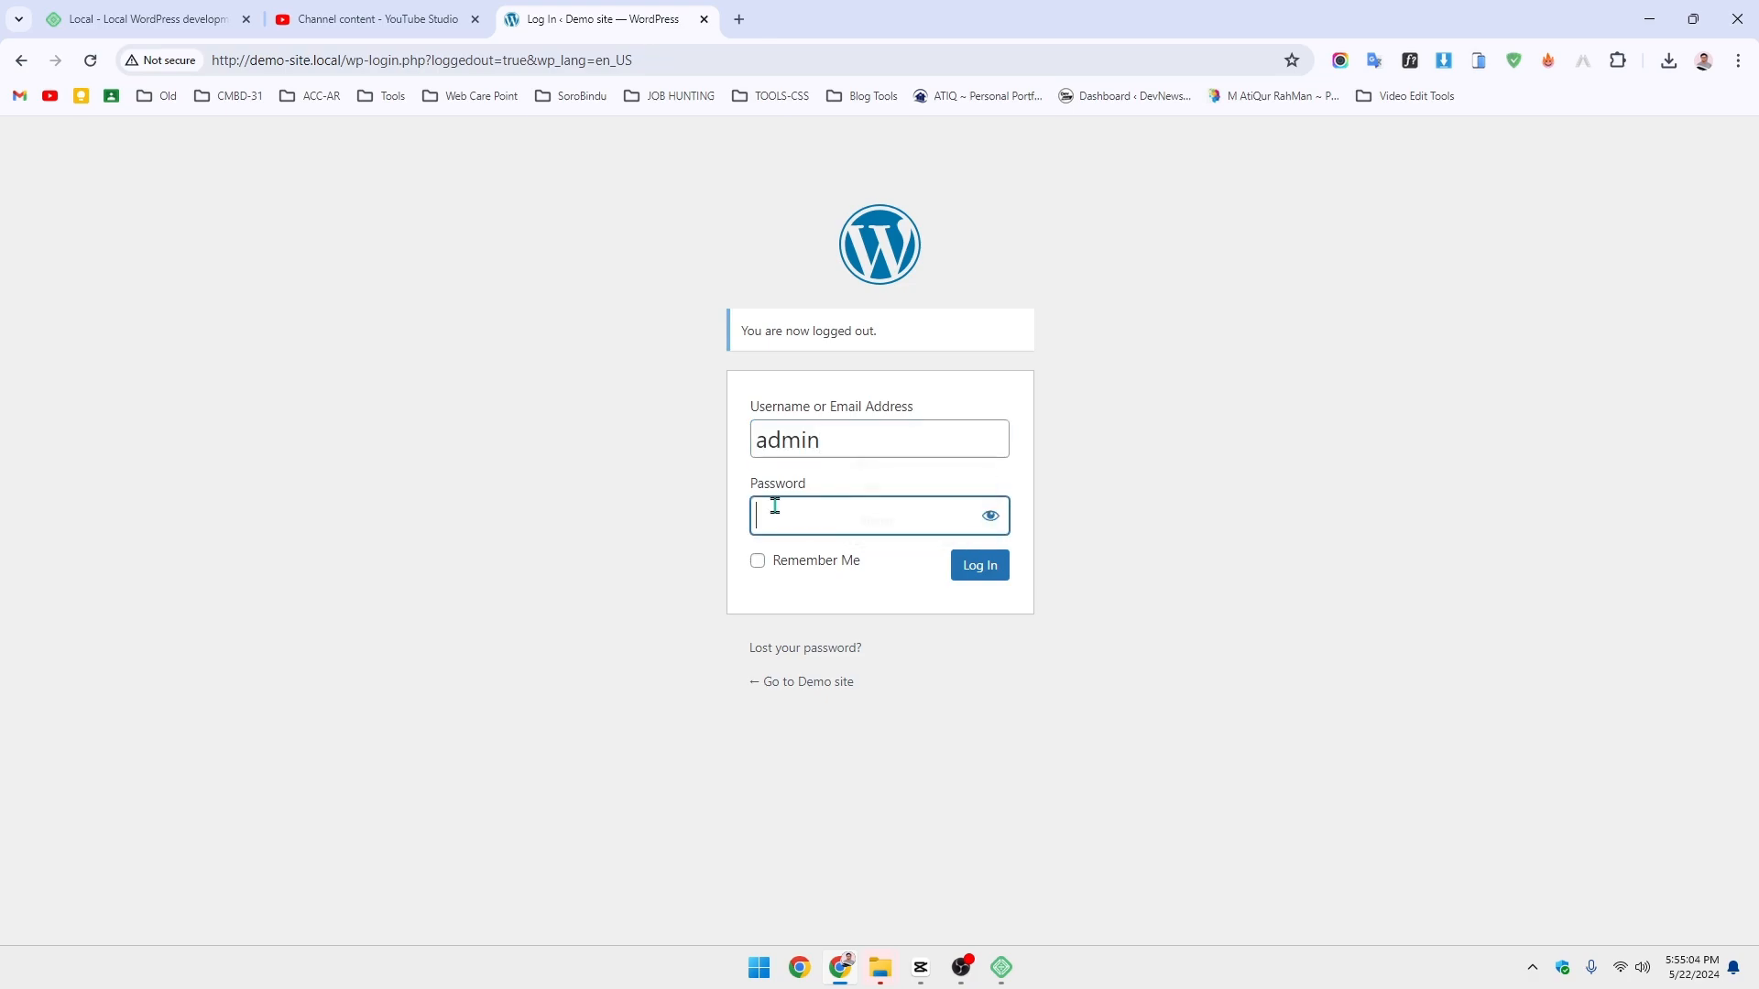
type("admin")
key("Return")
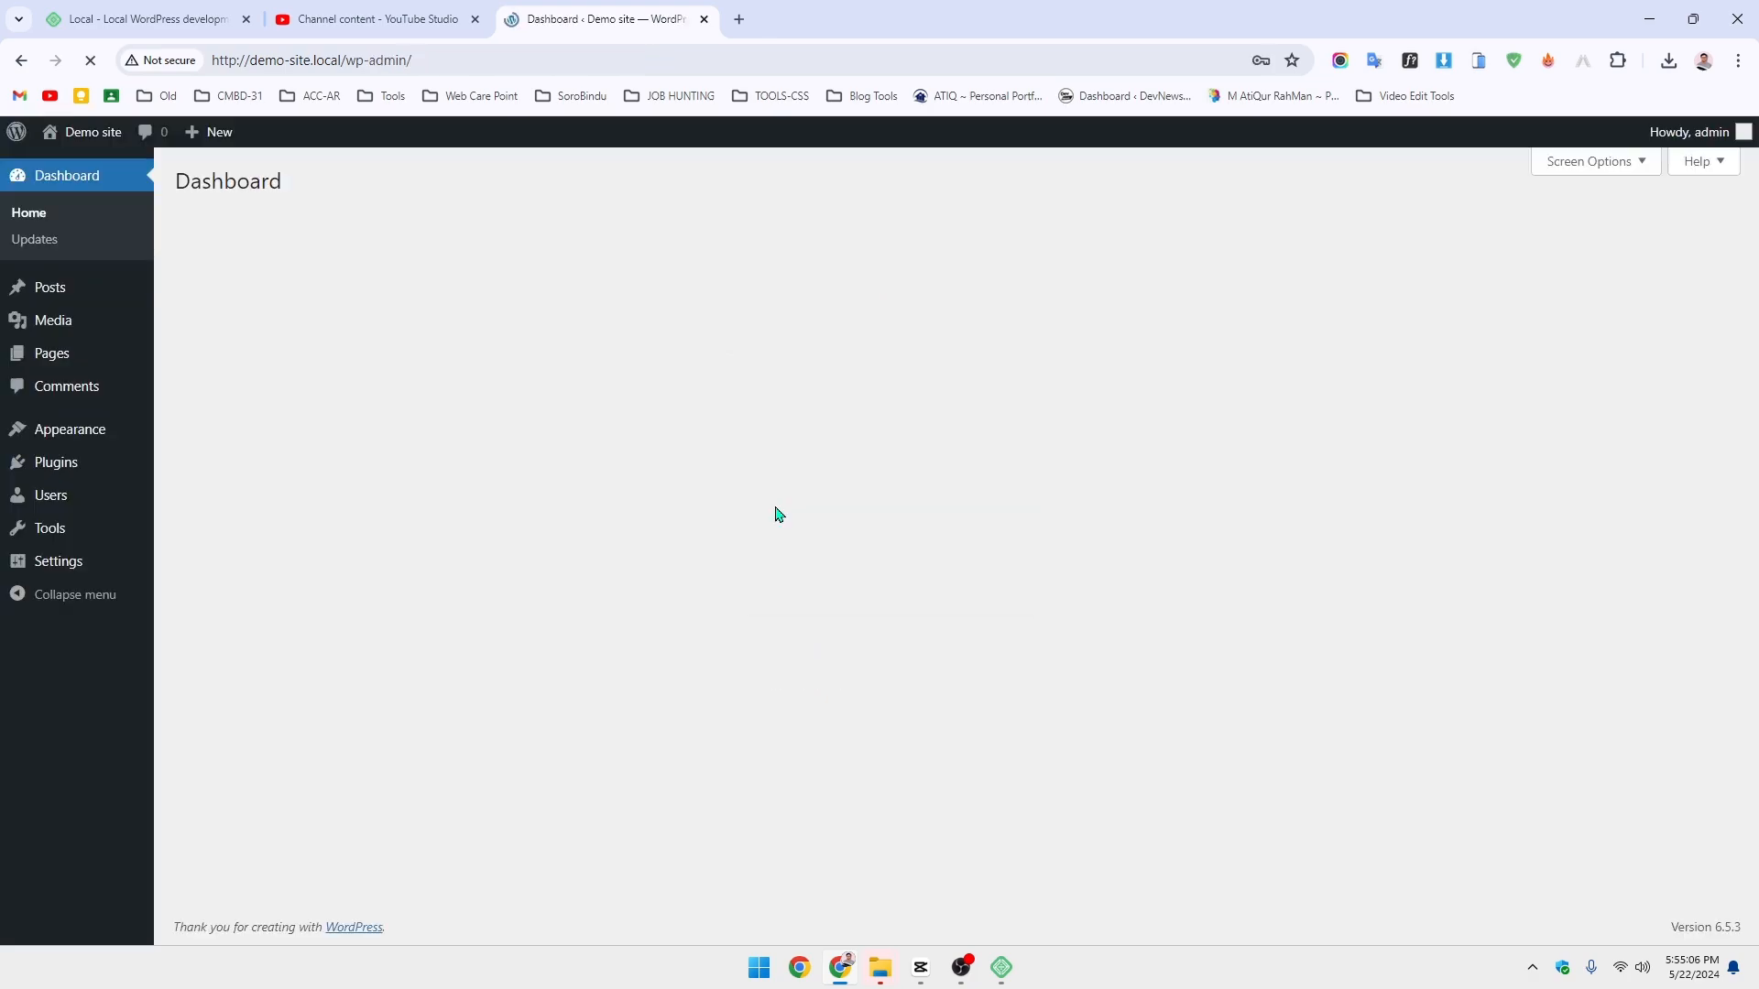
left_click(1045, 347)
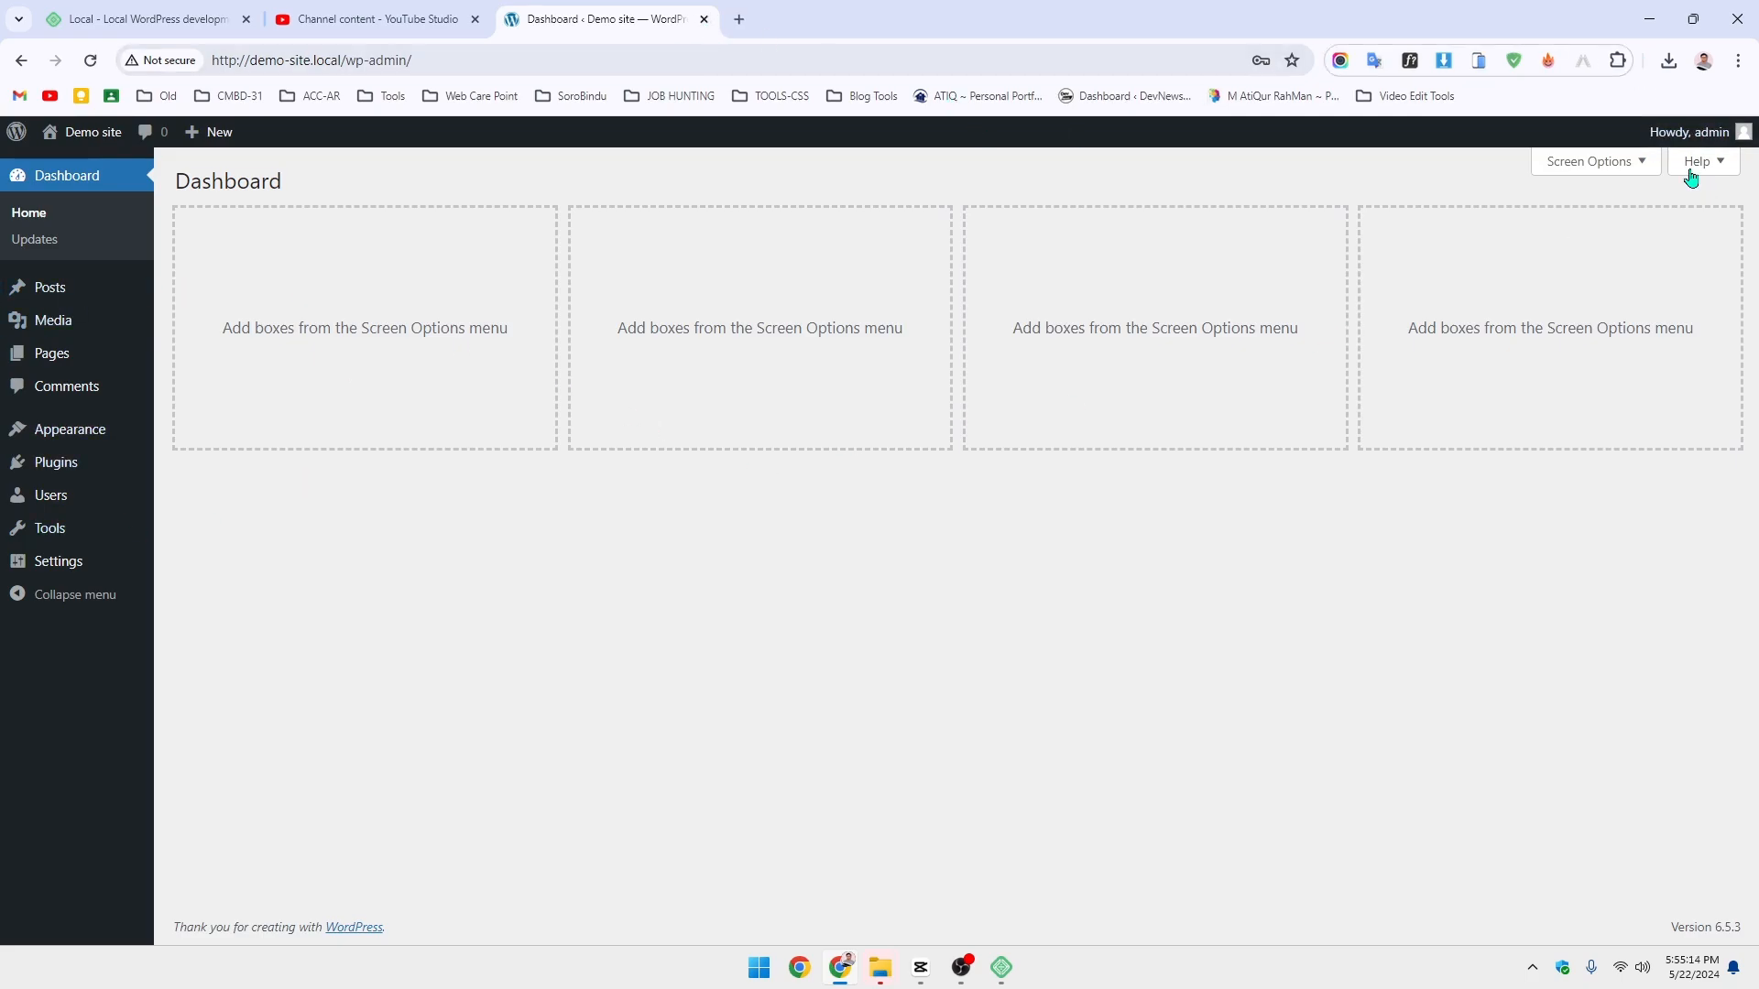
- Log out of the Demo site admin again via the Howdy menu
mouse_move(1695, 133)
left_click(1610, 228)
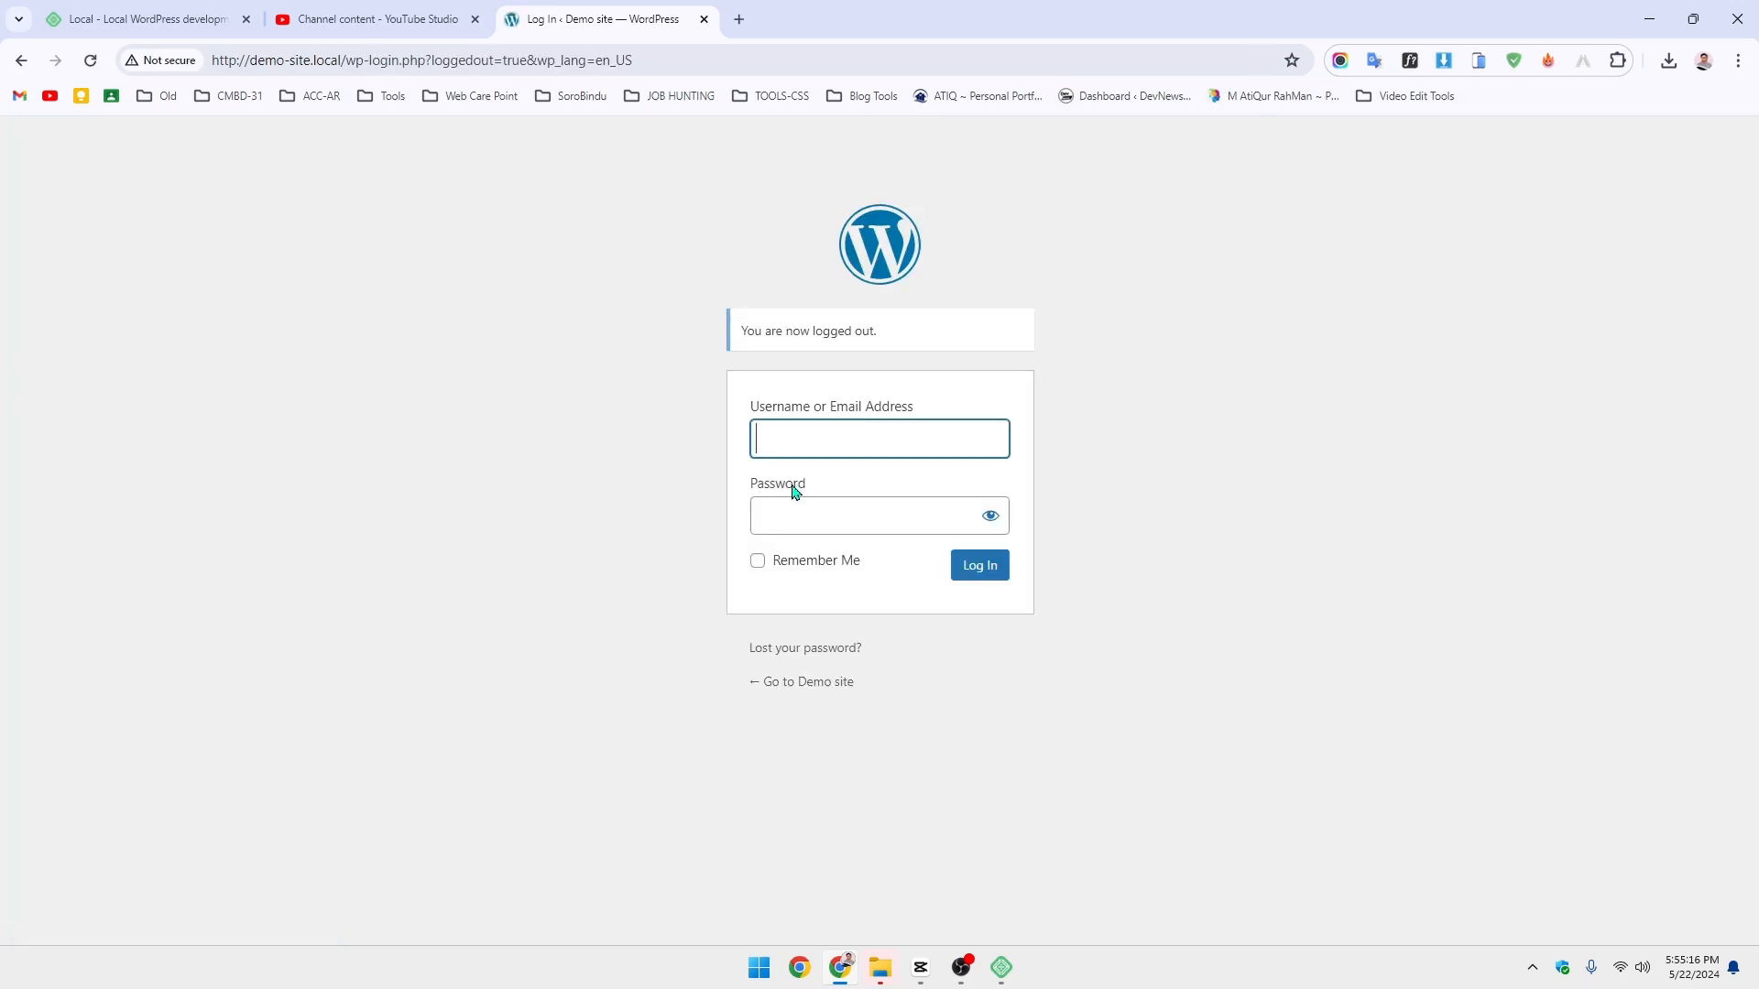
left_click(867, 437)
left_click(780, 519)
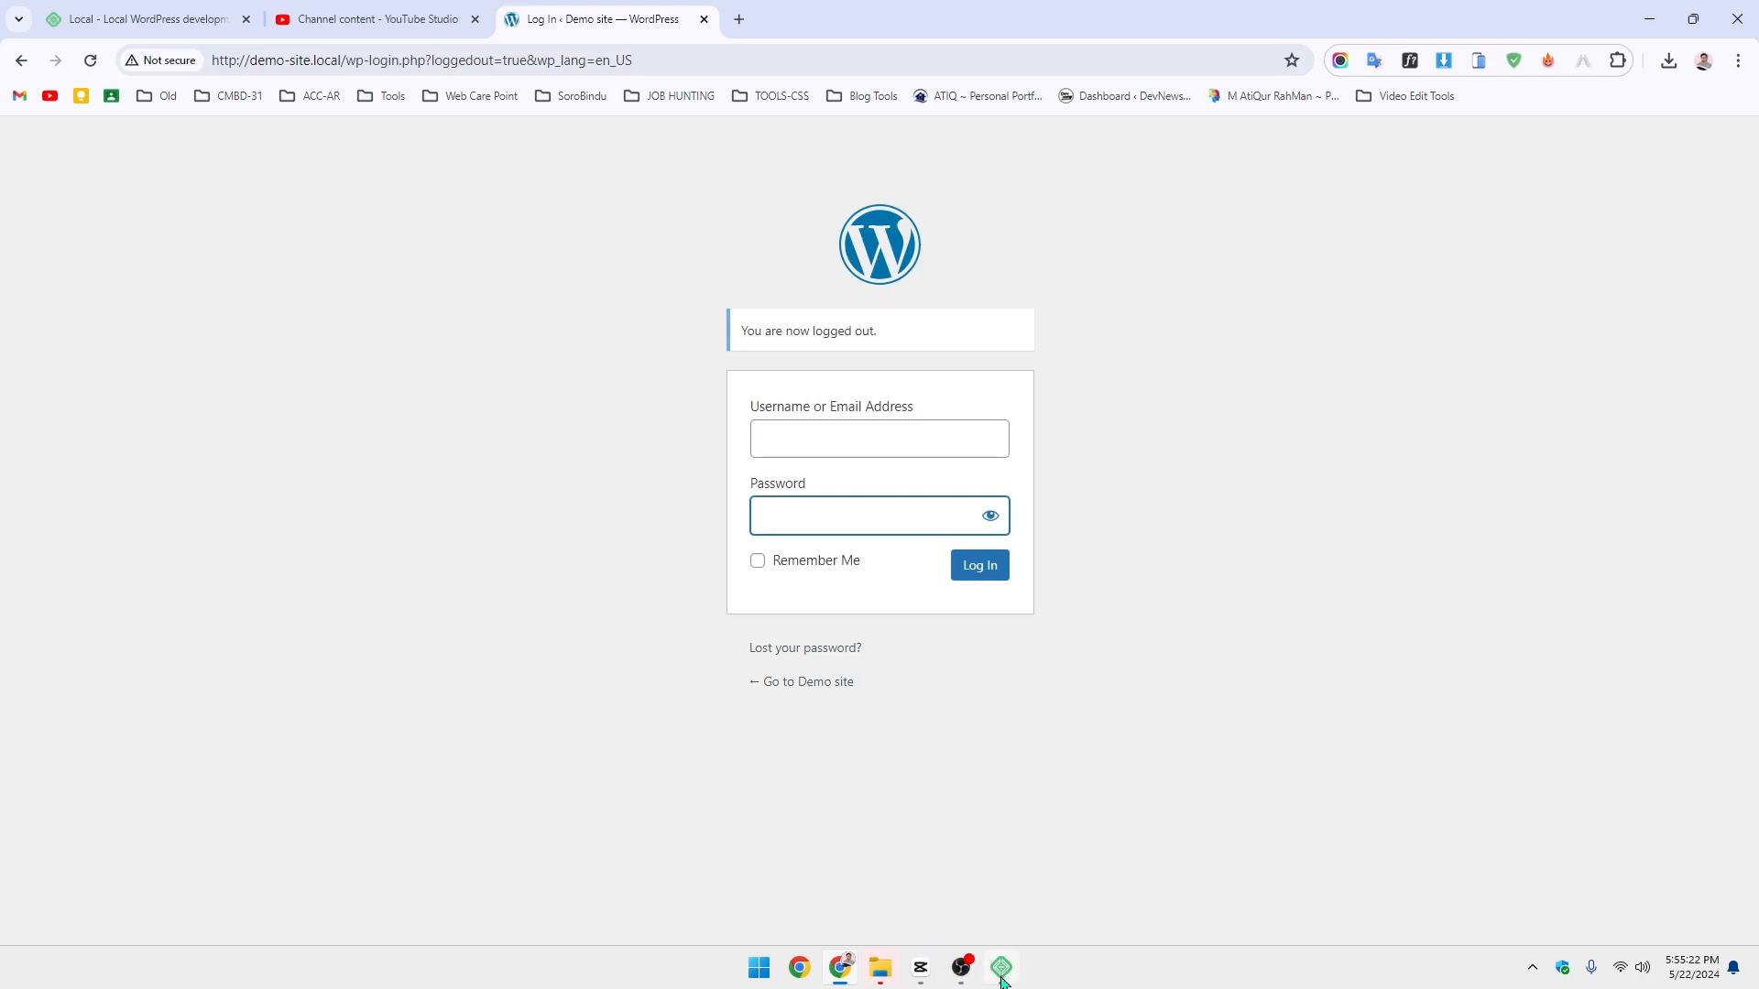
- Turn One-click admin on for Demo site with the administrator account and open WP Admin
left_click(704, 19)
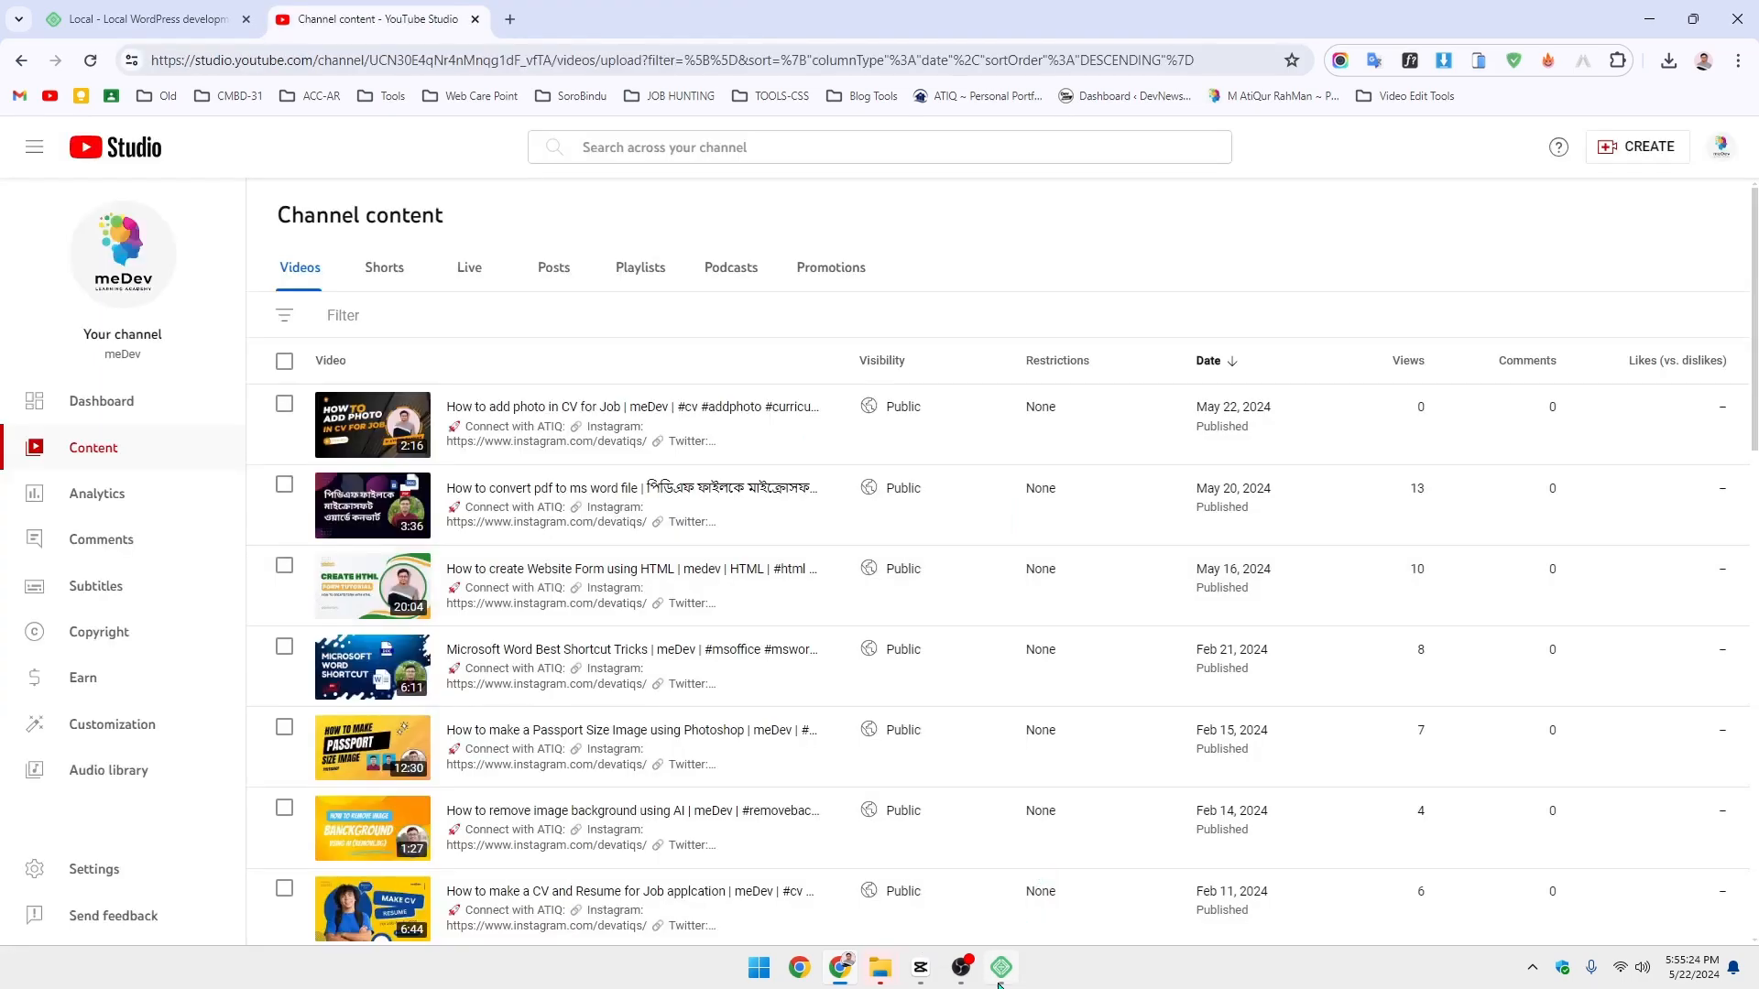
left_click(1000, 978)
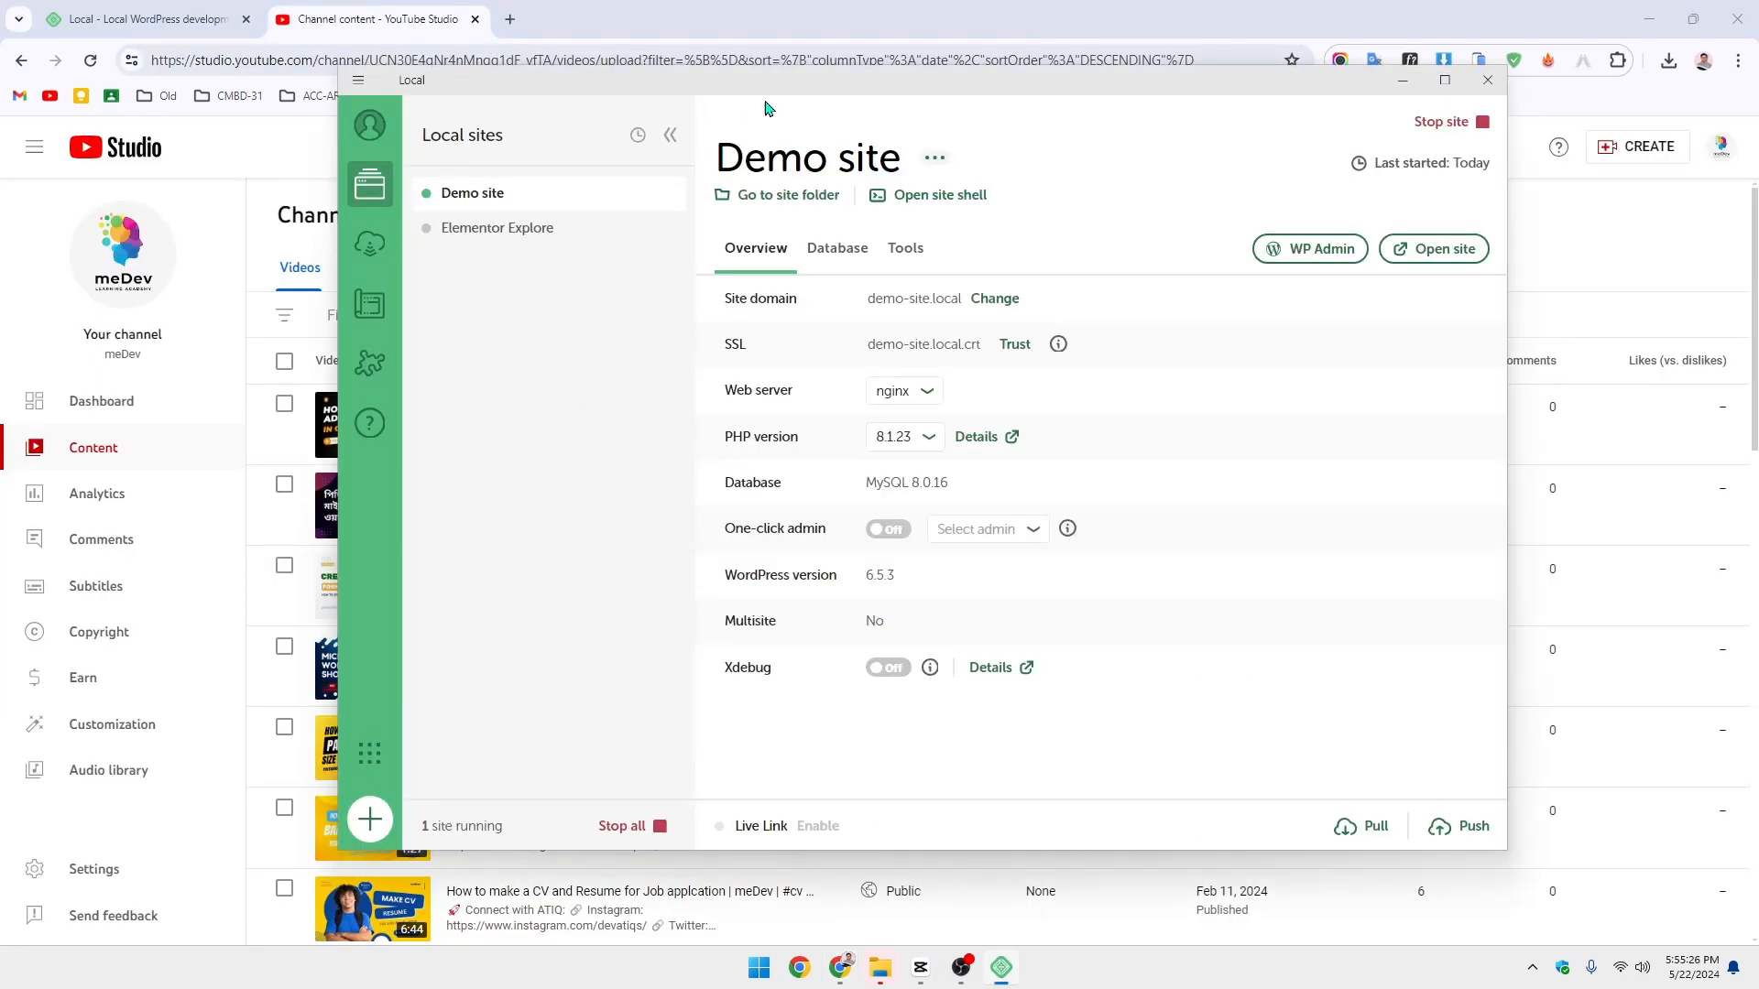
left_click_drag(812, 107, 690, 110)
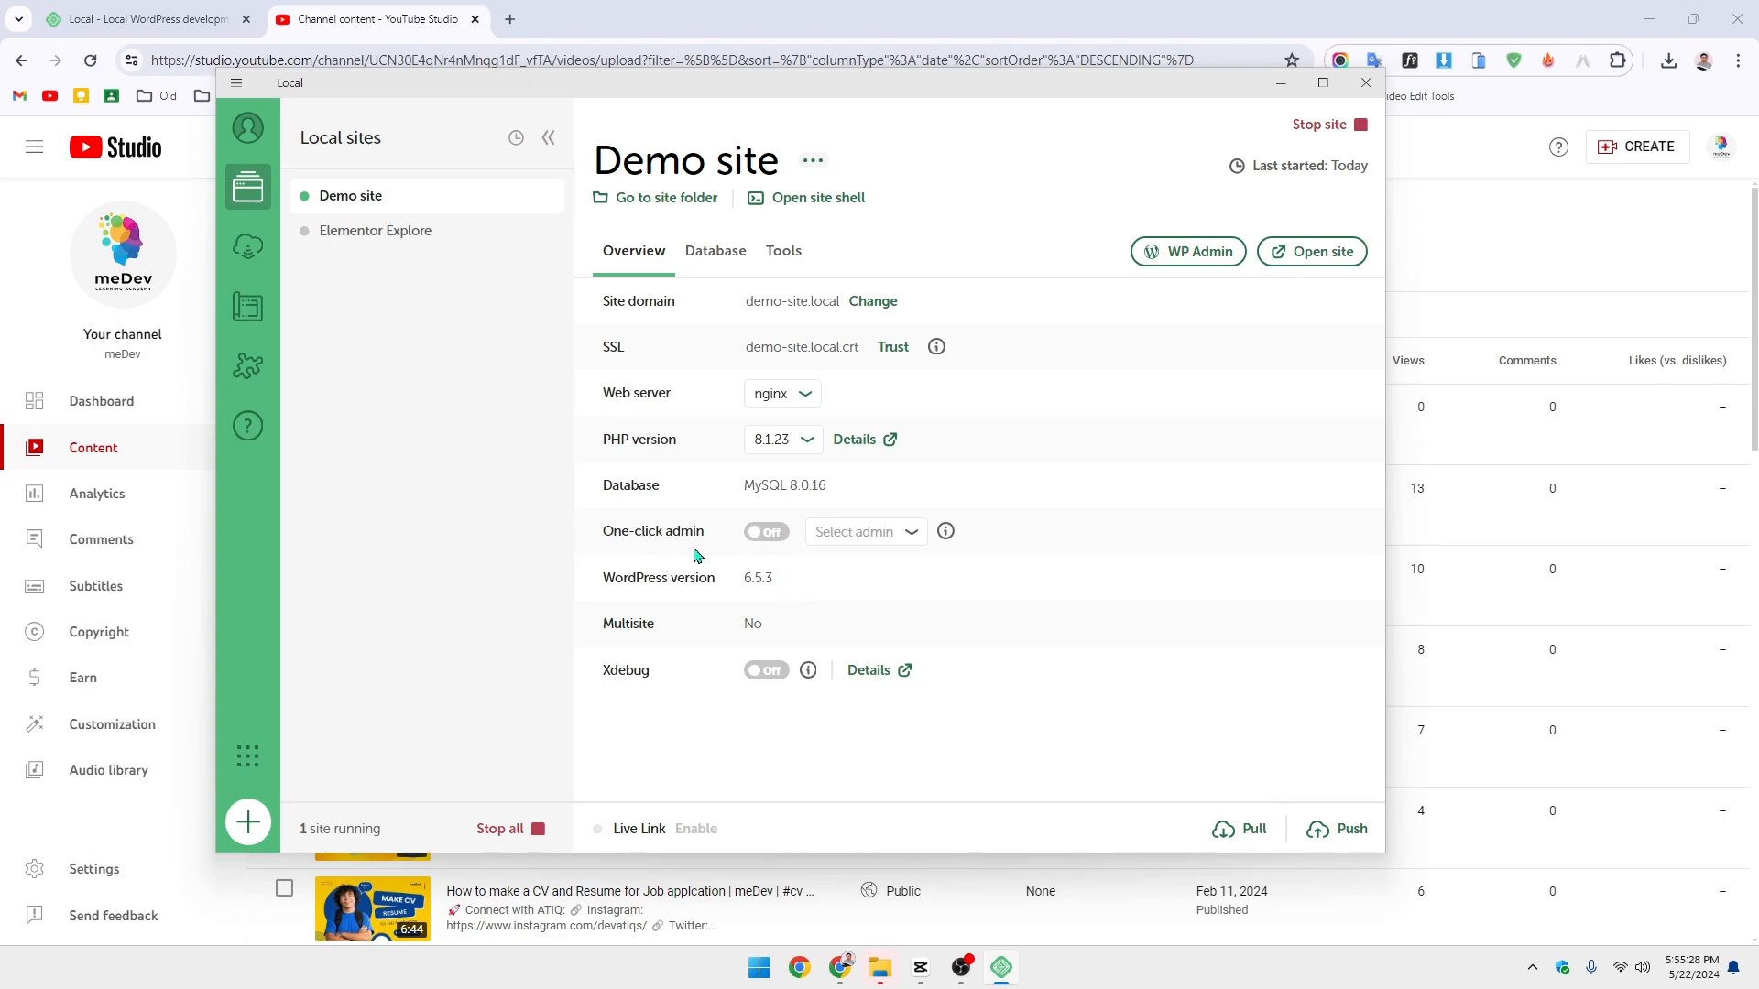
left_click(769, 533)
left_click(892, 534)
left_click(833, 558)
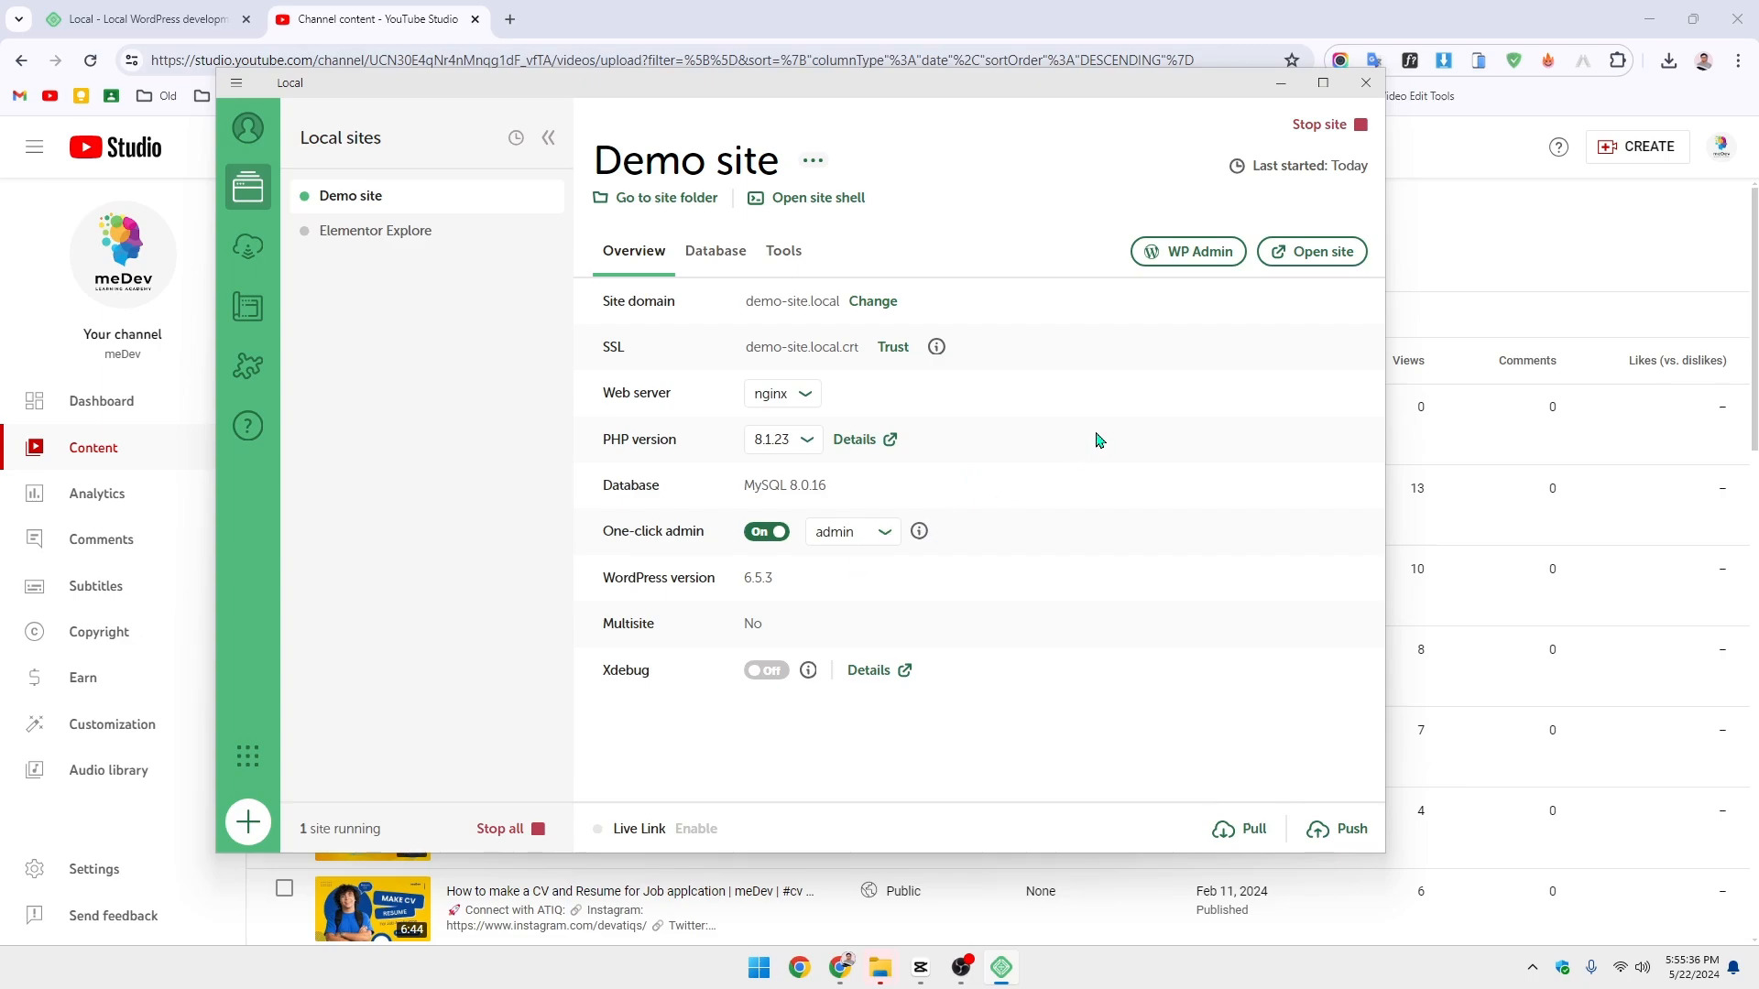
left_click(1190, 253)
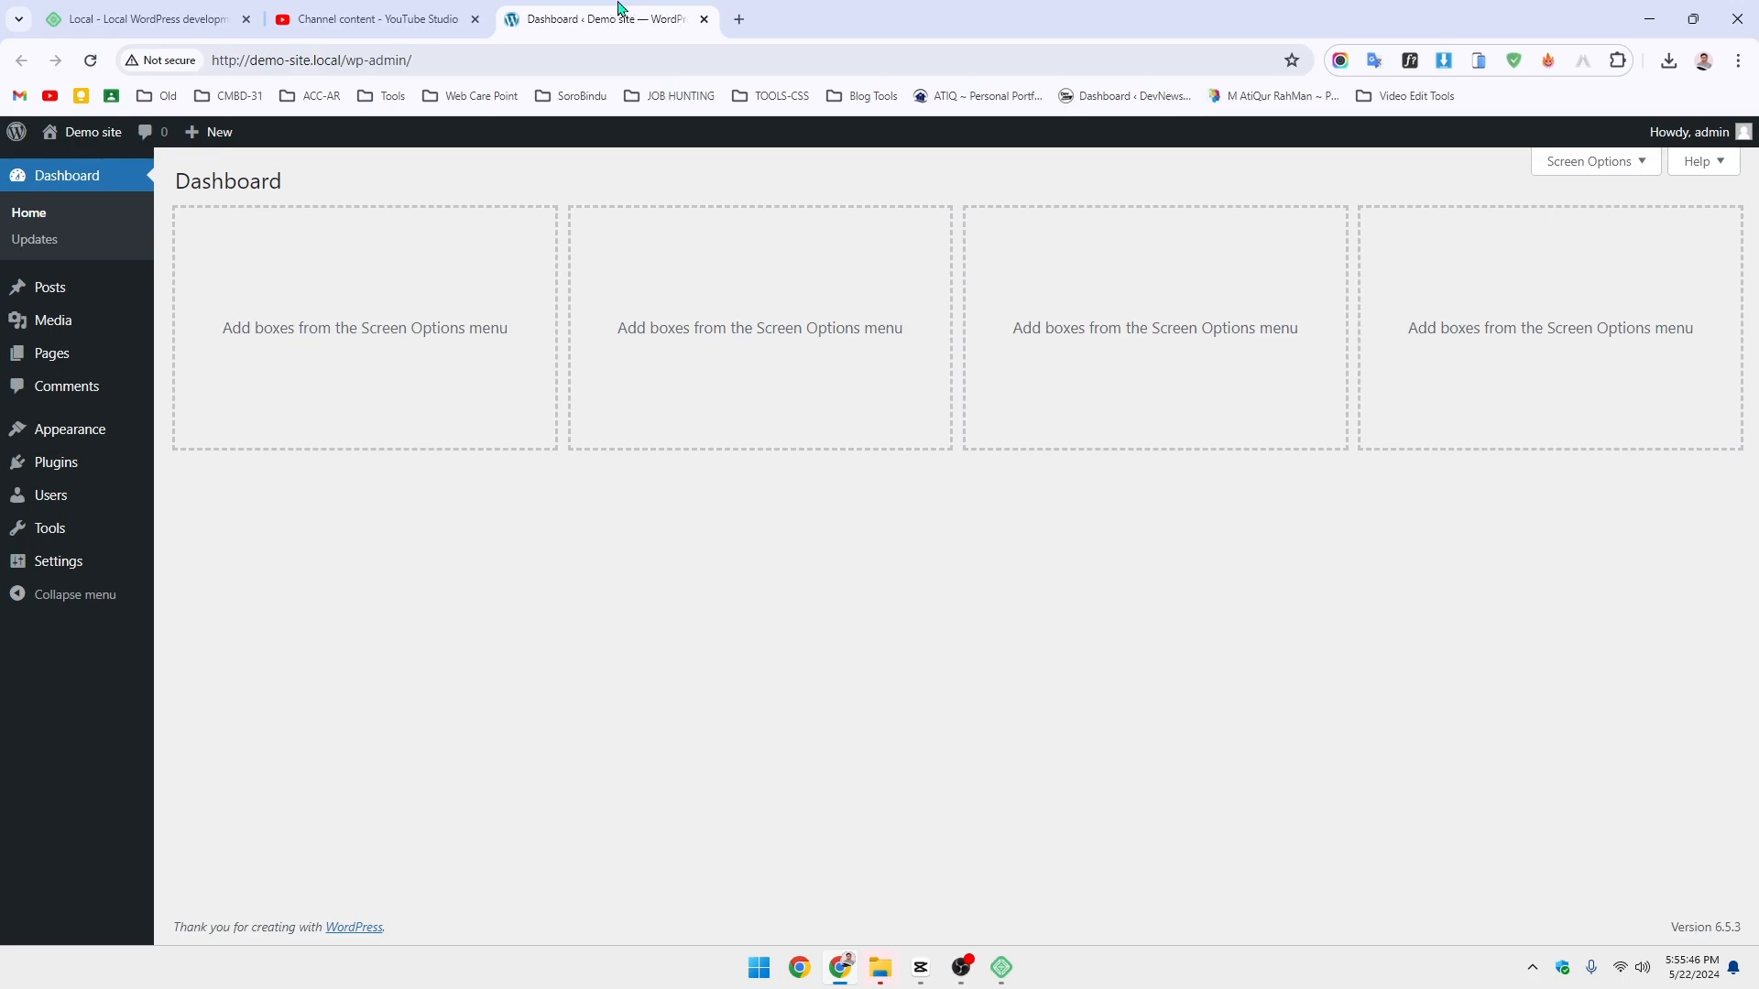
- Open the Demo site's Appearance > Themes page in a new browser tab
mouse_move(110, 430)
right_click(235, 433)
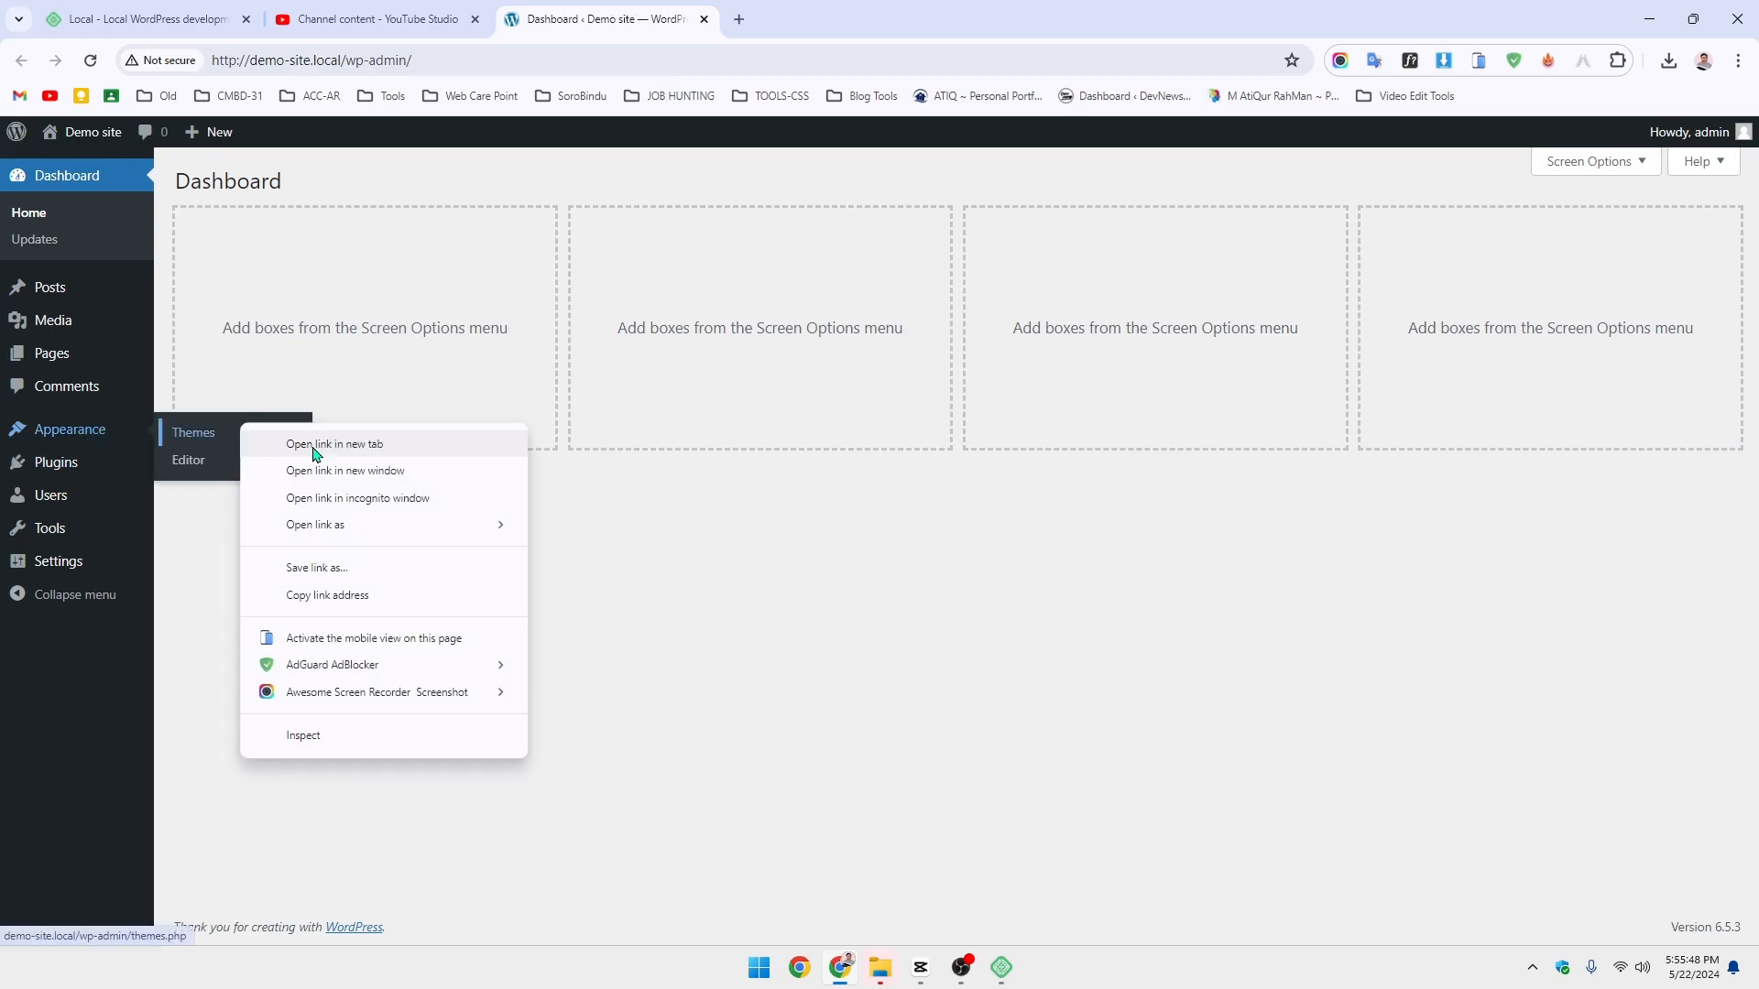
left_click(266, 444)
left_click(784, 19)
- Toggle the Dashboard's Screen Options, then settle on the Themes tab showing three installed themes
left_click(597, 18)
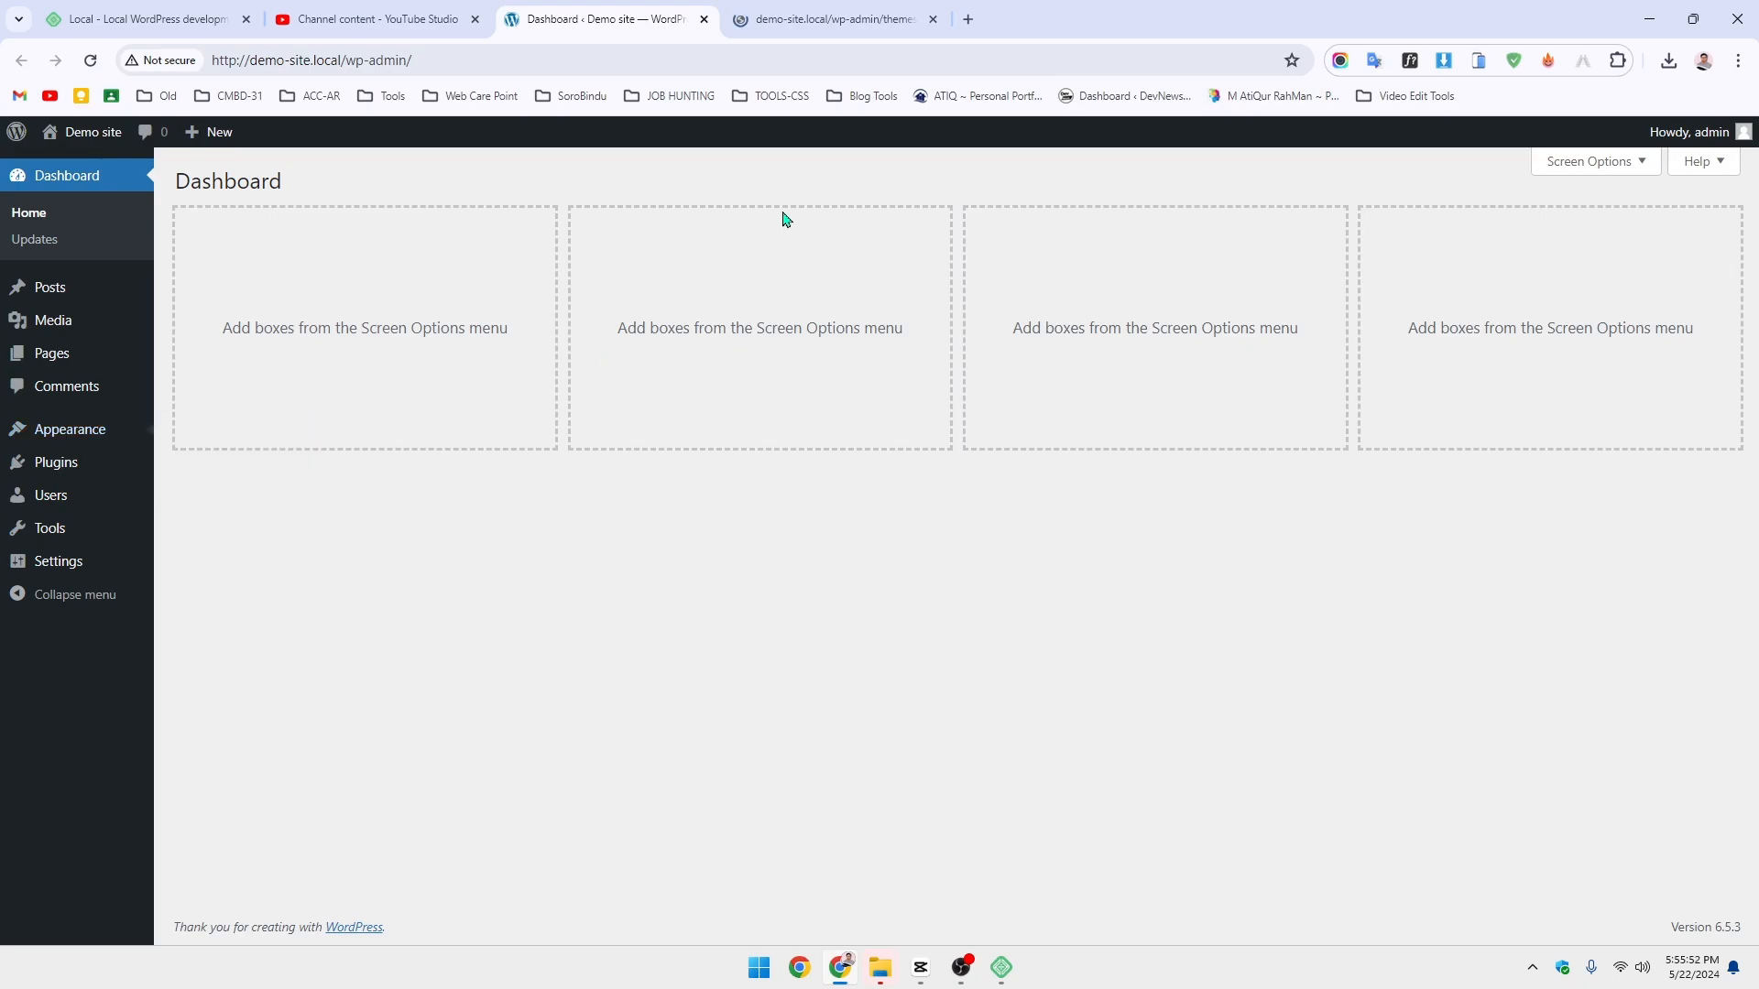
left_click(1618, 165)
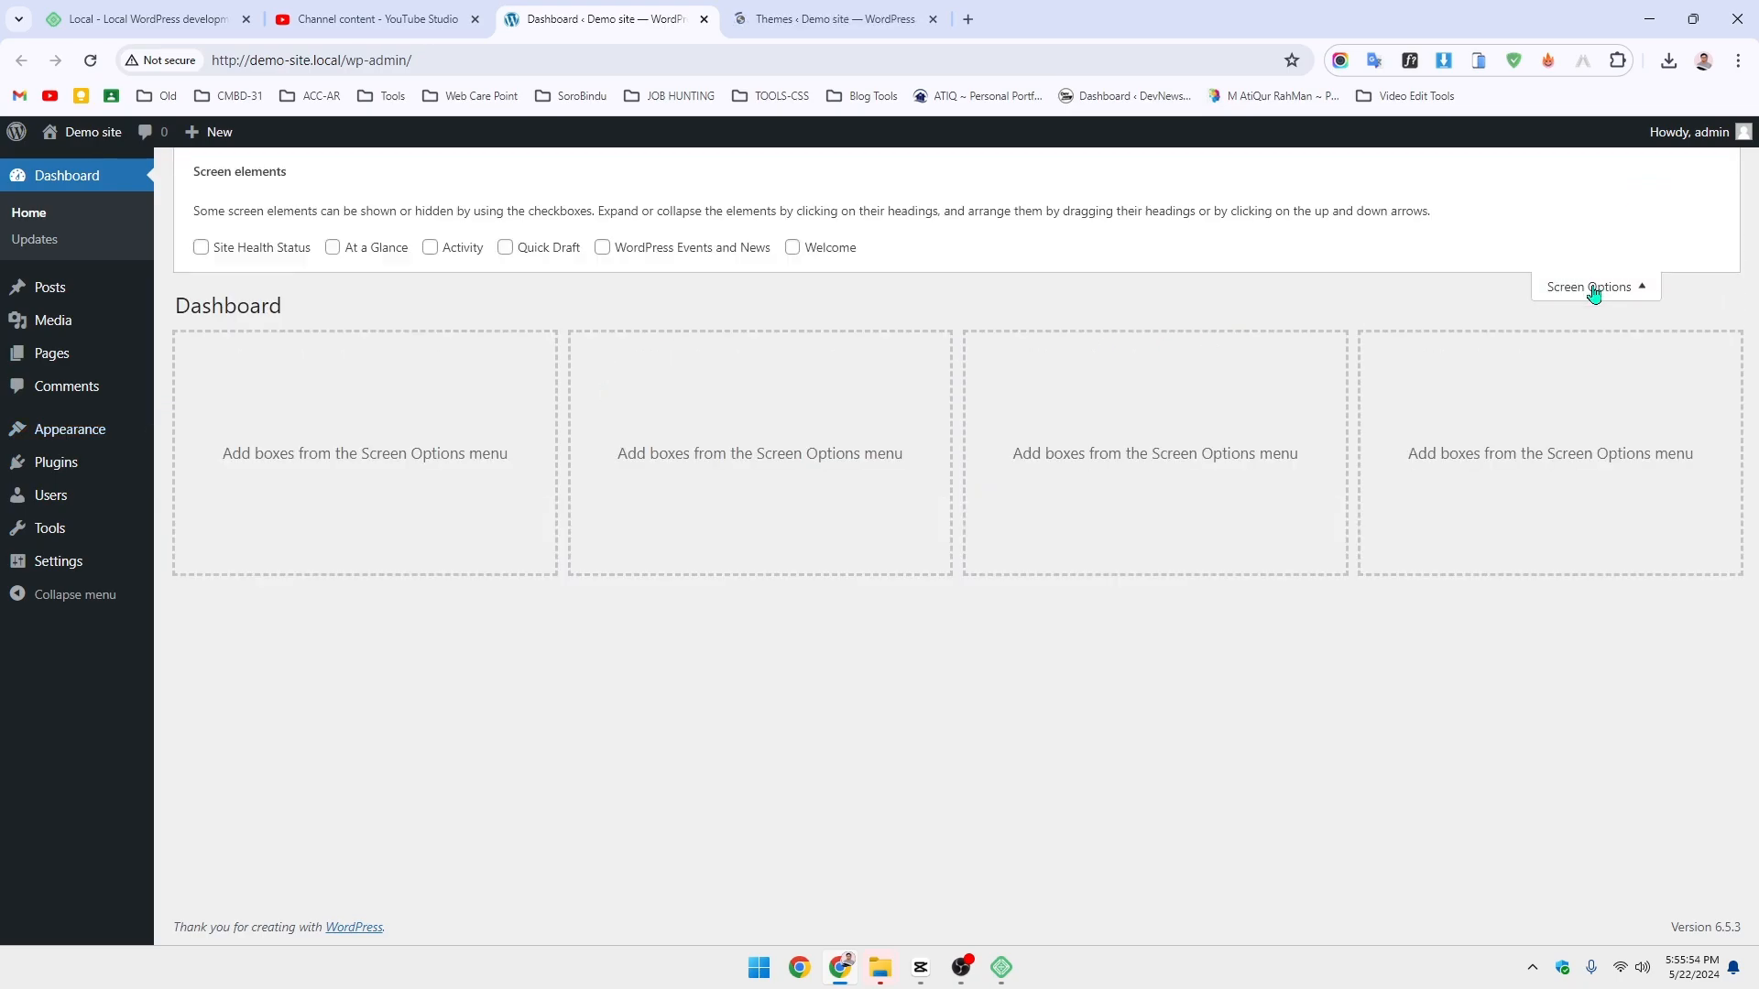
left_click(839, 18)
left_click(566, 15)
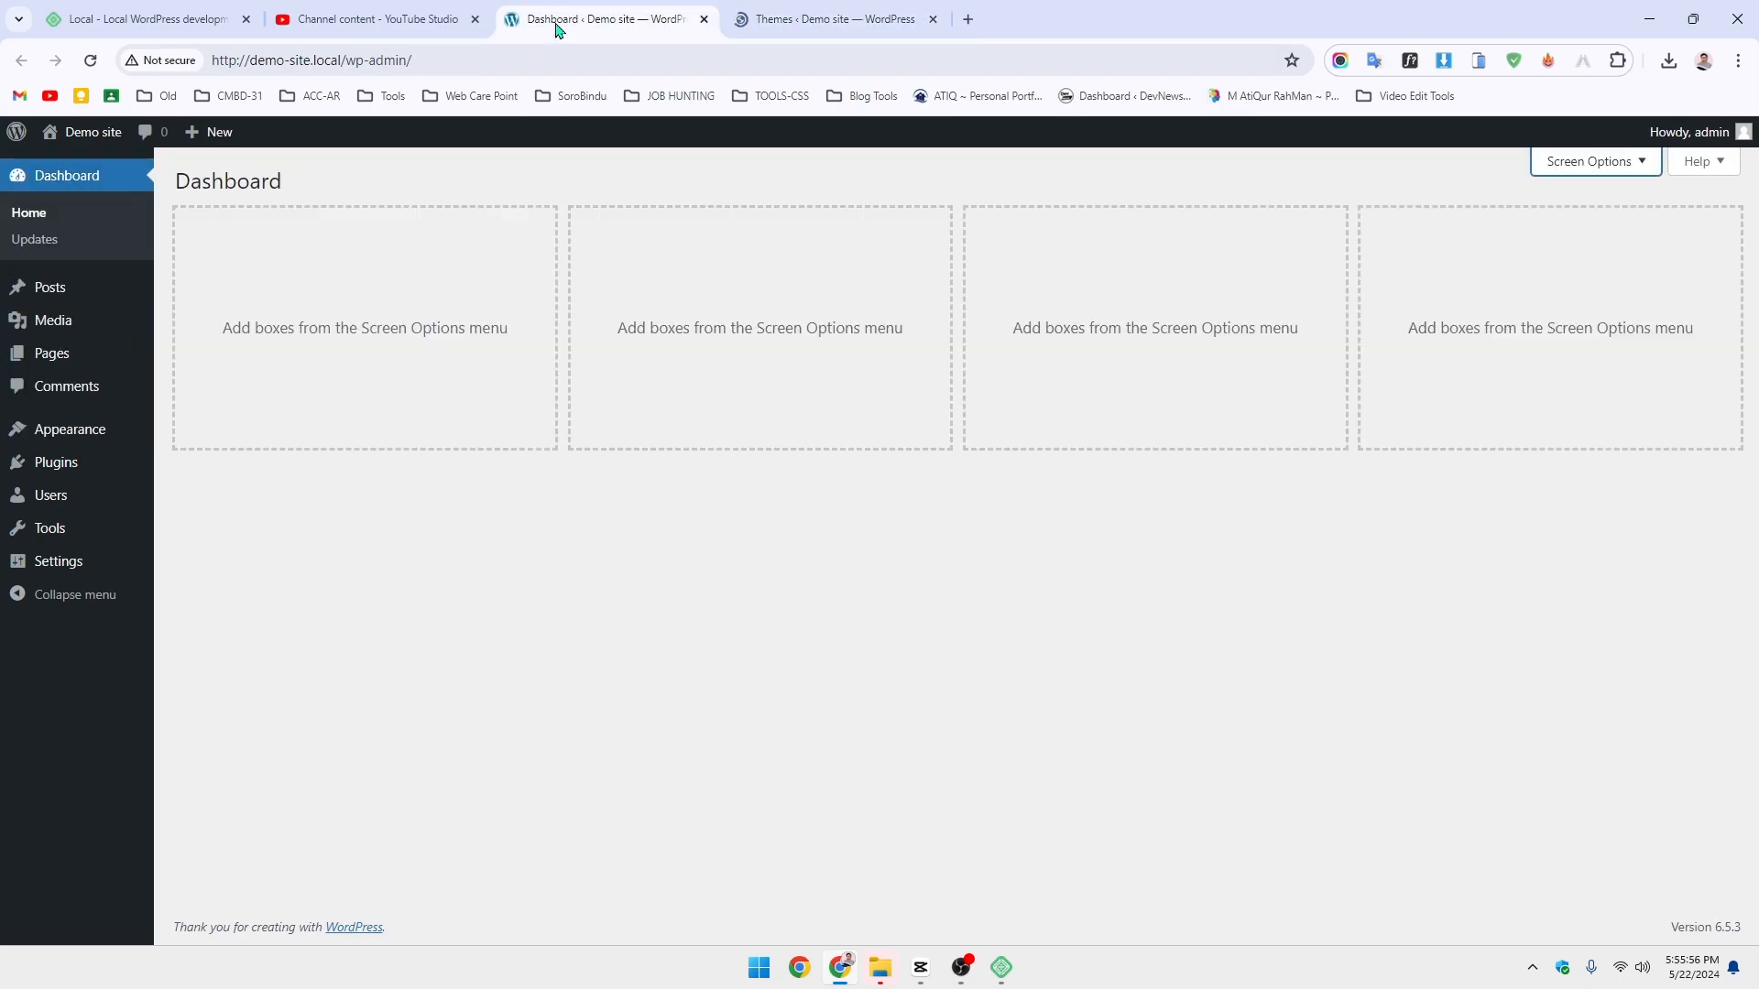
left_click(843, 9)
left_click(666, 20)
left_click(806, 13)
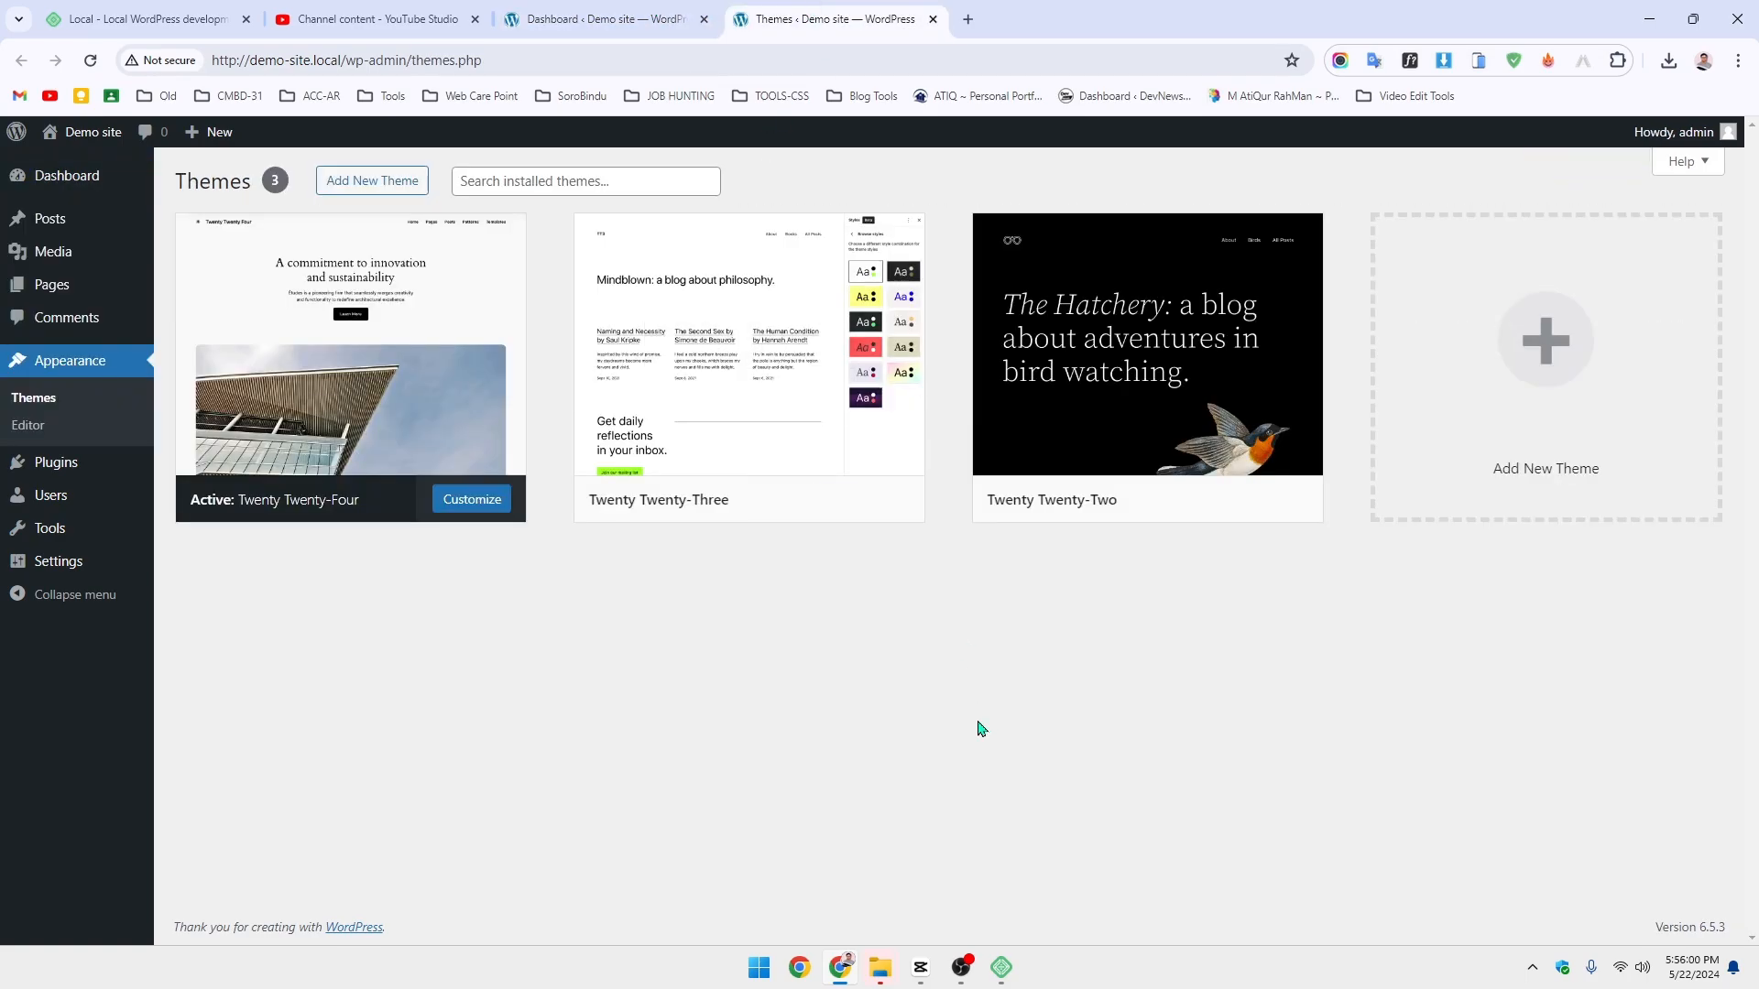